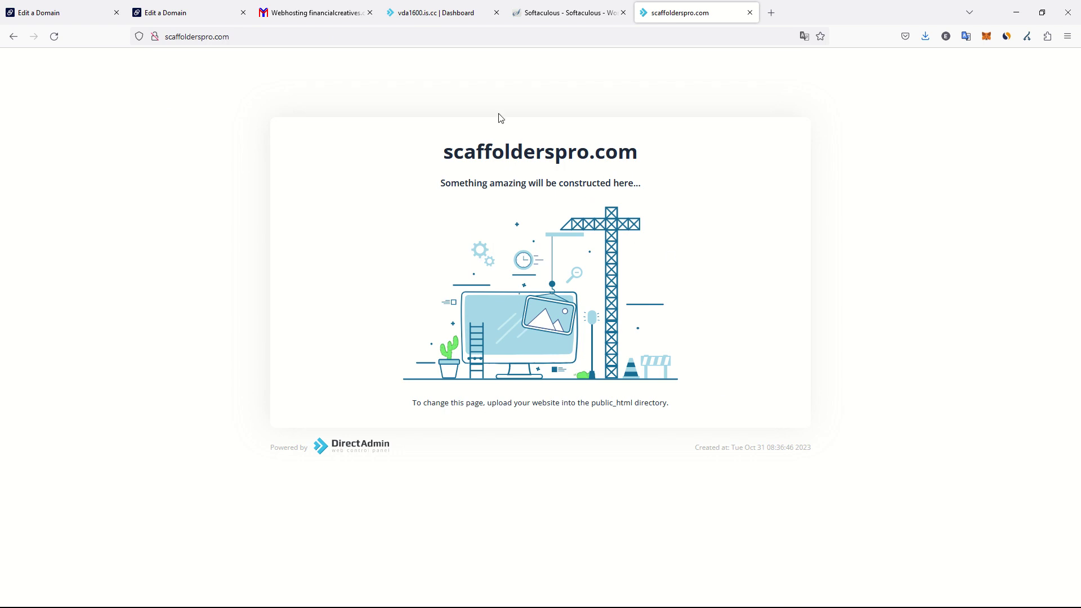
Step: Open the WordPress admin of the new scaffolderspro.com/wp installation from the Softaculous confirmation page and go to its plugins
{"action": "left_click", "coordinate": [554, 14]}
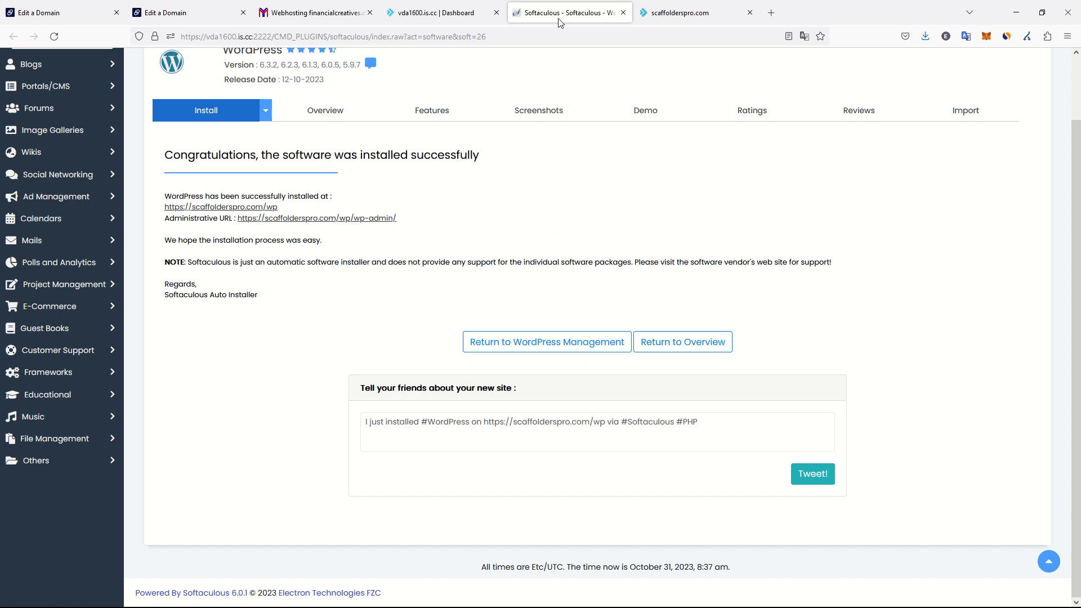
{"action": "left_click", "coordinate": [352, 224]}
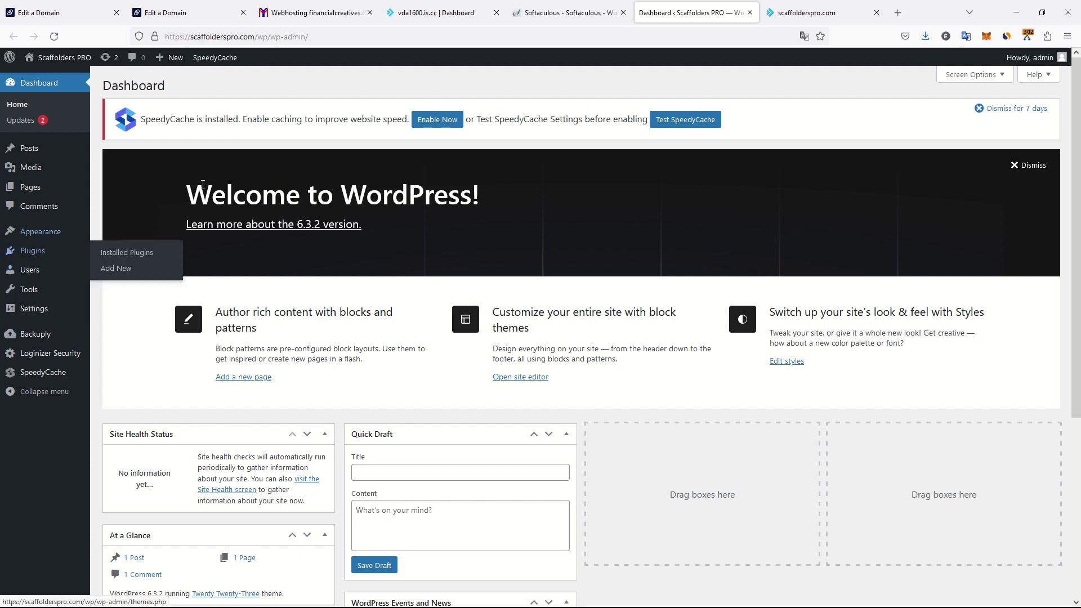
{"action": "left_click", "coordinate": [33, 251]}
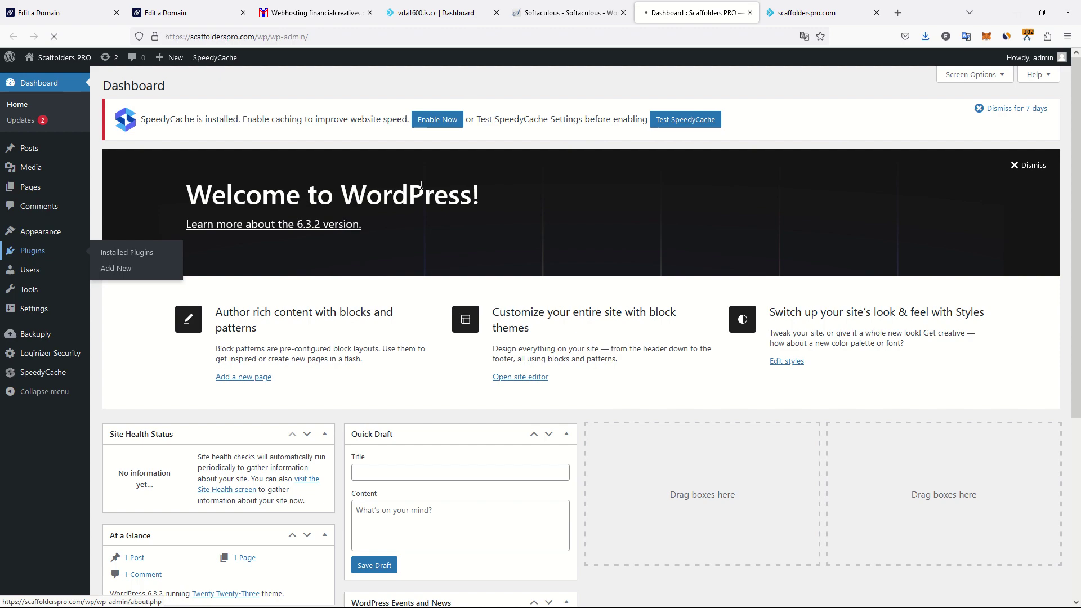
Step: Sign in to the Gizzmo account at gizzmo.ai in a new tab and place that tab beside the WordPress plugins tab
{"action": "key", "text": "ctrl+t"}
{"action": "type", "text": "gizzmo.ai"}
{"action": "key", "text": "Return"}
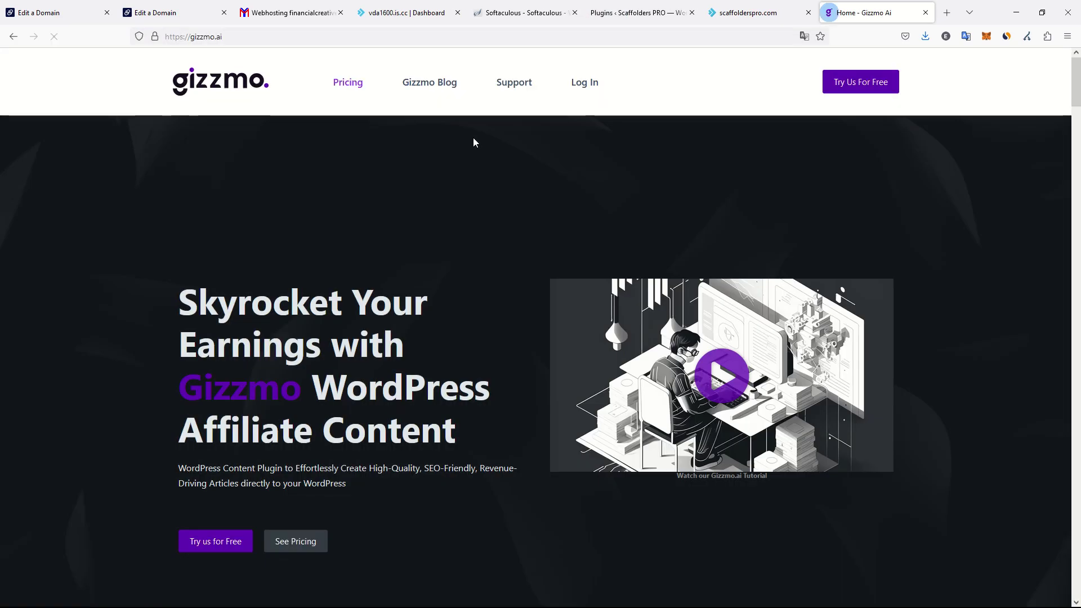
{"action": "left_click", "coordinate": [592, 83]}
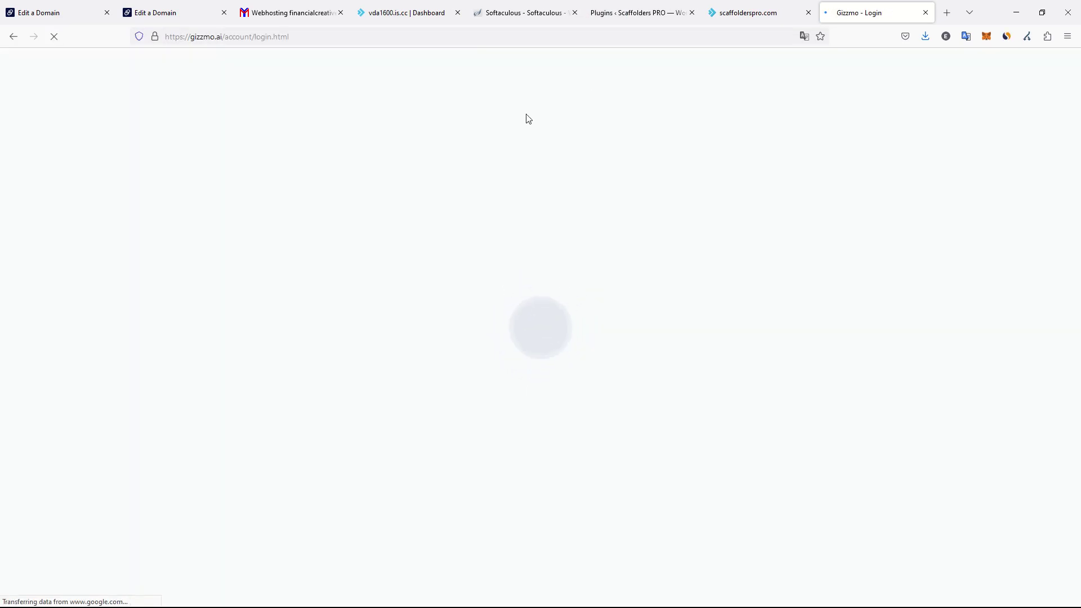
{"action": "left_click", "coordinate": [496, 300]}
{"action": "left_click", "coordinate": [506, 329]}
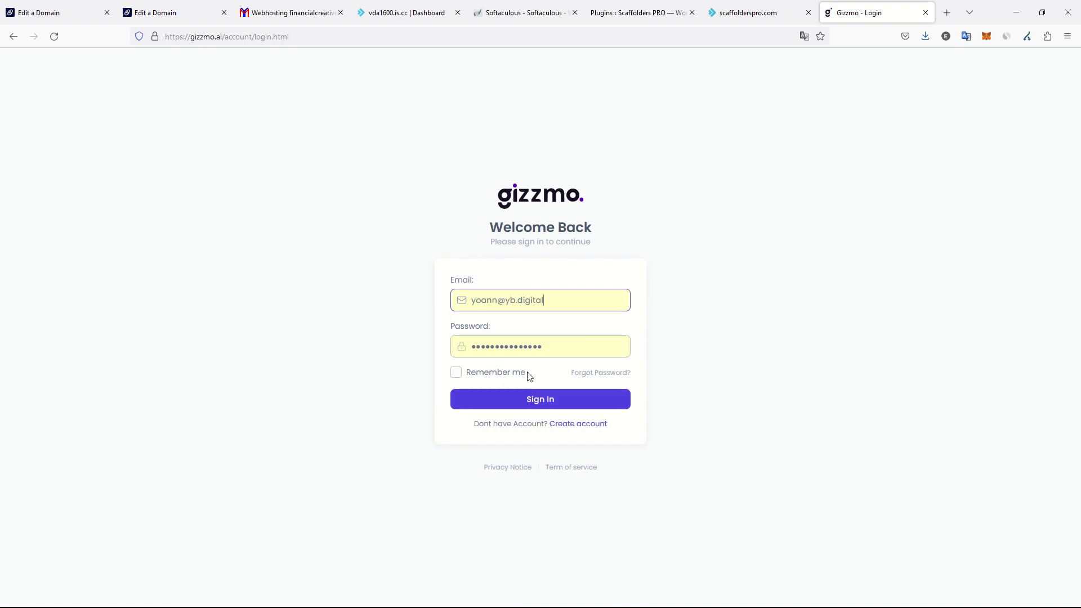
{"action": "left_click", "coordinate": [521, 372]}
{"action": "left_click", "coordinate": [511, 399]}
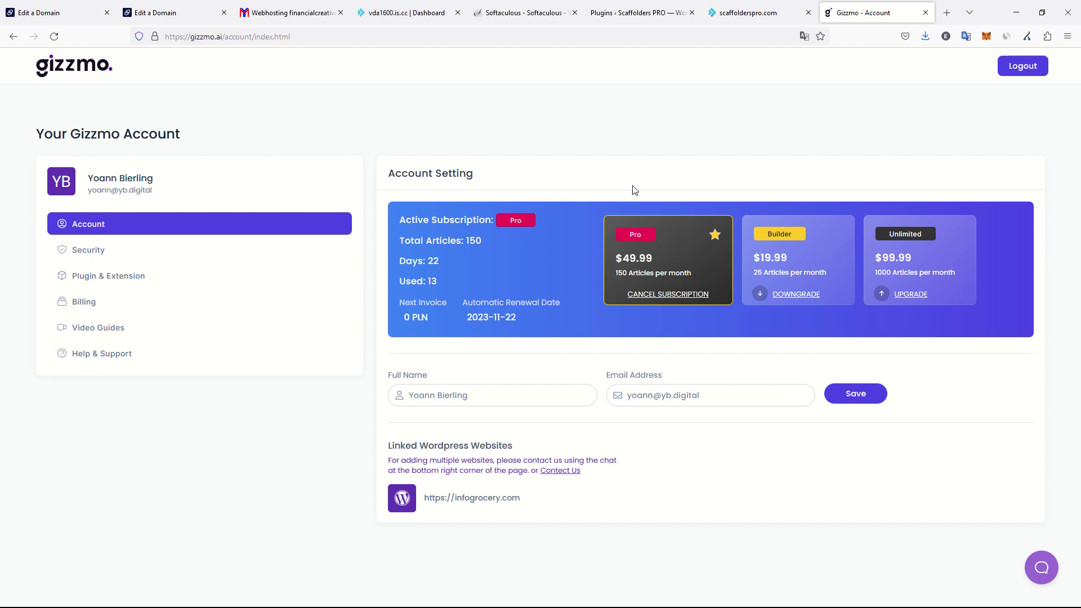
{"action": "left_click_drag", "start_coordinate": [854, 8], "coordinate": [761, 51]}
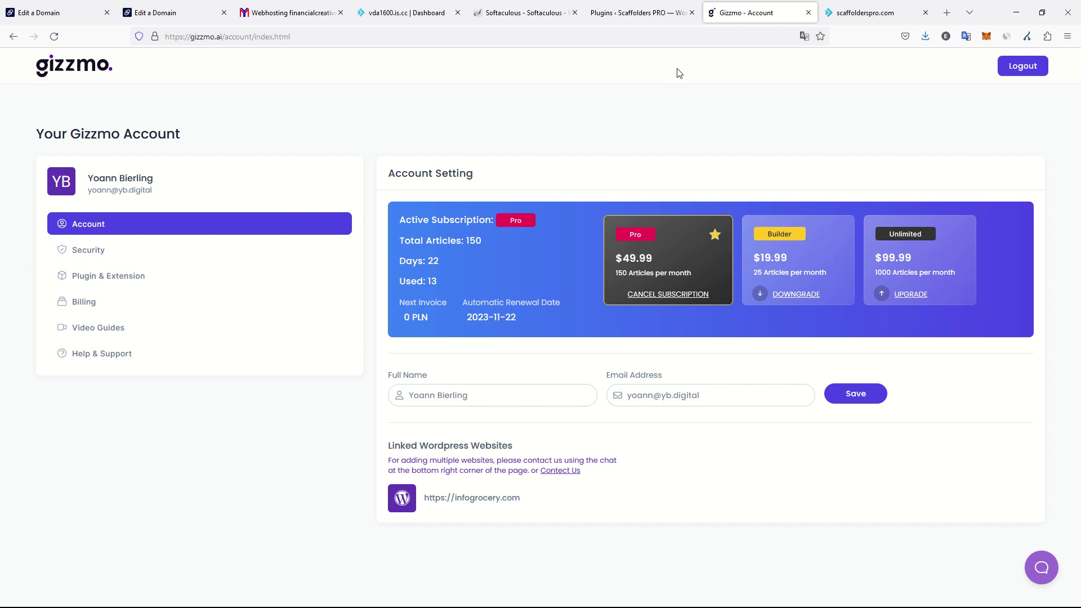
Step: Return to the WordPress plugins page and open the file chooser for uploading a new plugin
{"action": "left_click", "coordinate": [648, 15]}
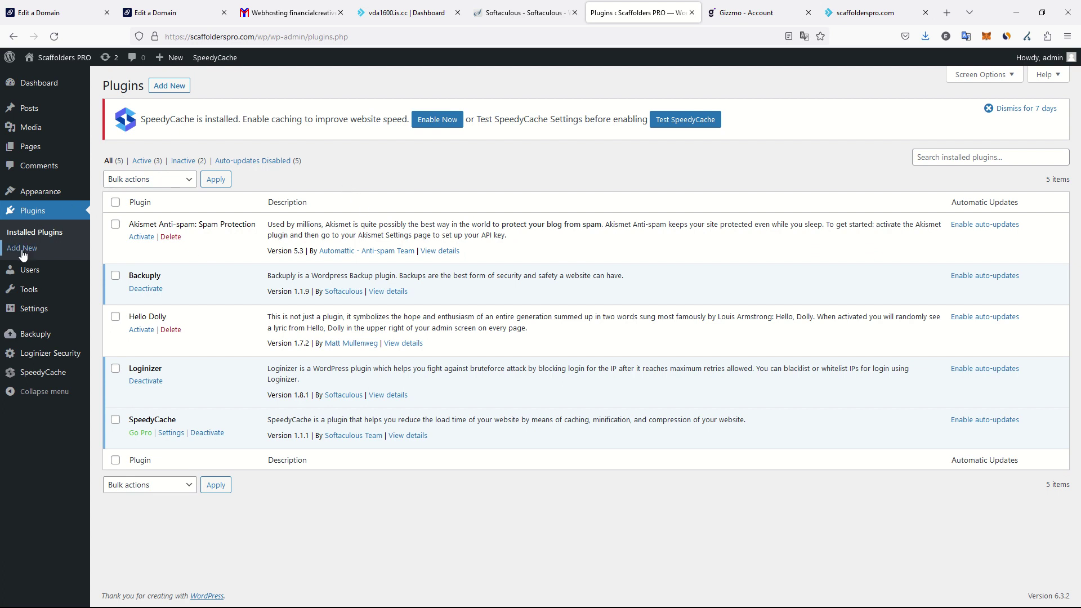
{"action": "left_click", "coordinate": [162, 87]}
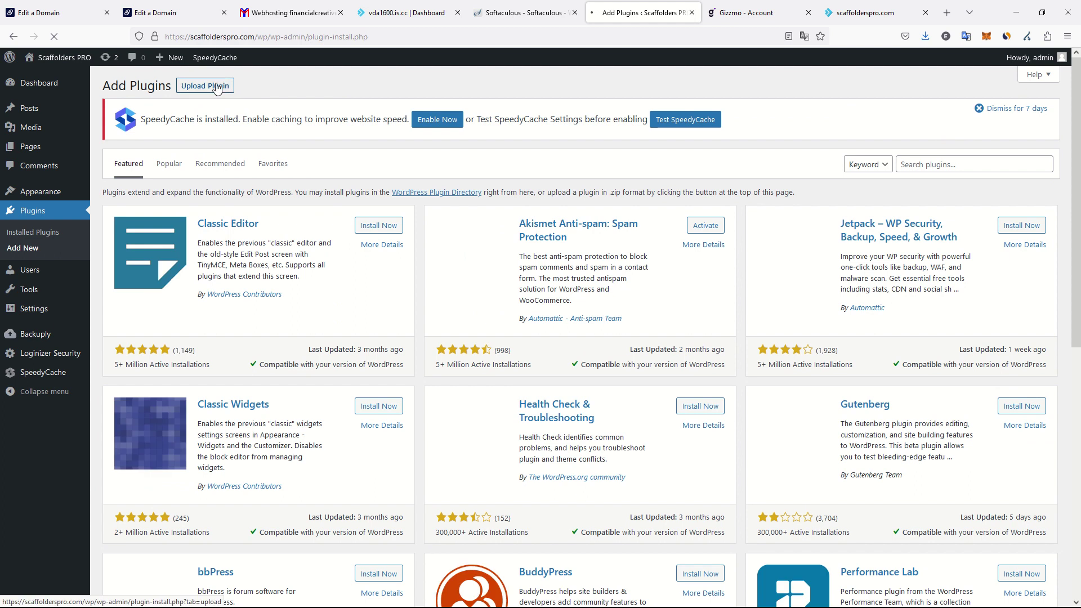
{"action": "left_click", "coordinate": [217, 87]}
{"action": "left_click", "coordinate": [504, 240]}
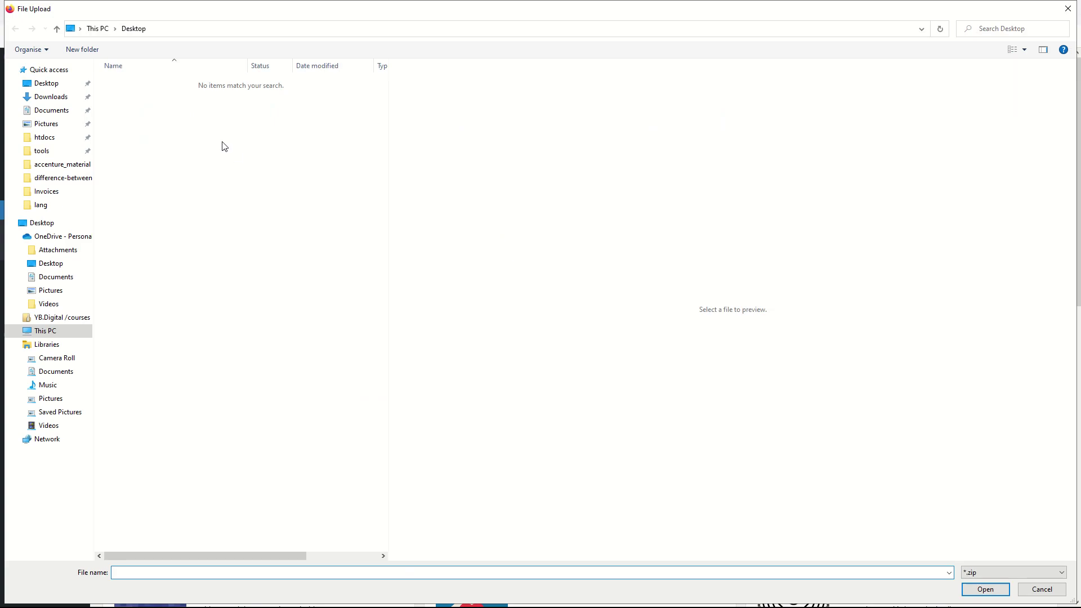
{"action": "left_click", "coordinate": [50, 97]}
{"action": "left_click", "coordinate": [1006, 28]}
{"action": "type", "text": "gizz"}
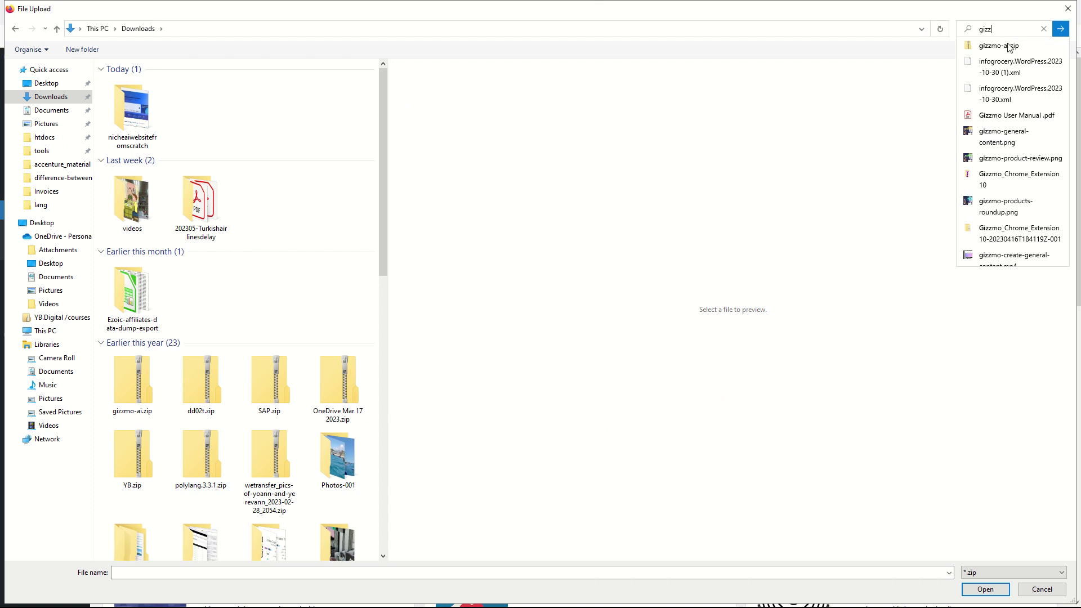
{"action": "left_click", "coordinate": [1011, 44]}
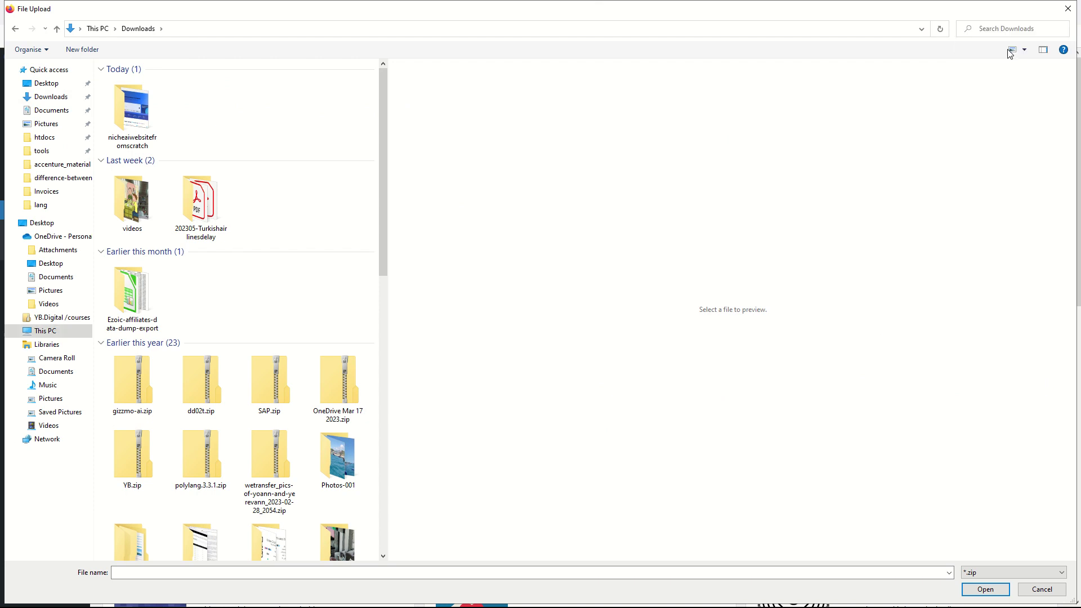
{"action": "left_click", "coordinate": [1038, 30]}
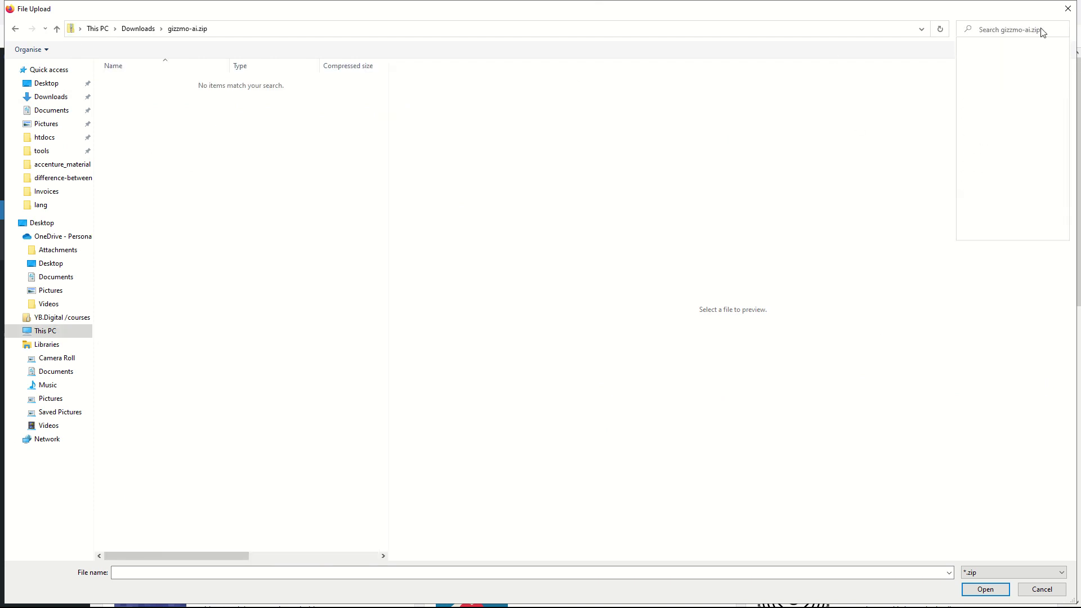
Step: Choose gizzmo-ai.zip from the Downloads folder and install it as a plugin
{"action": "left_click", "coordinate": [52, 97]}
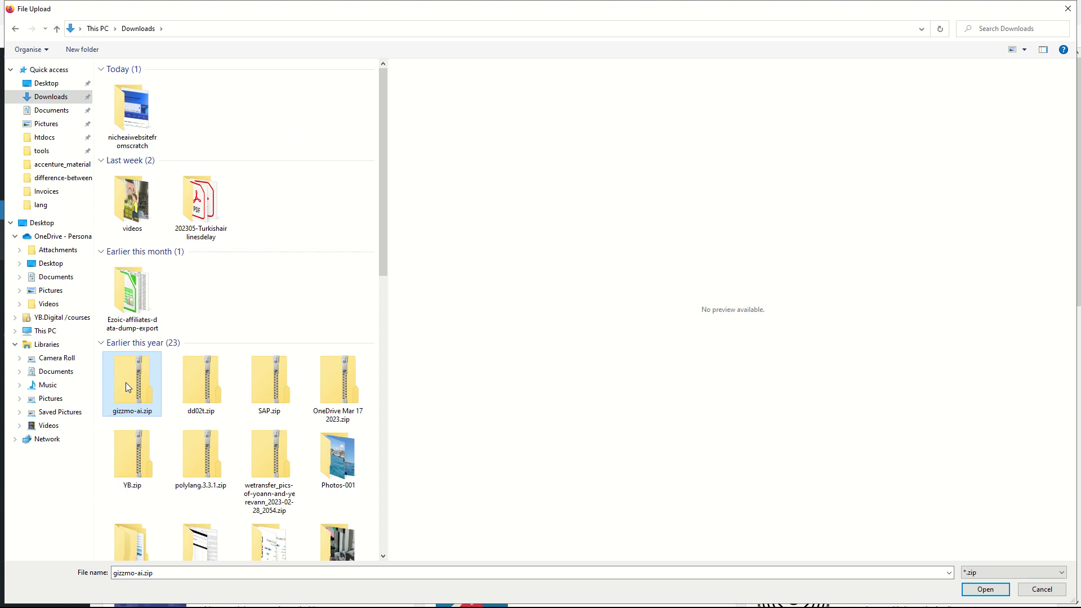
{"action": "left_click", "coordinate": [966, 590]}
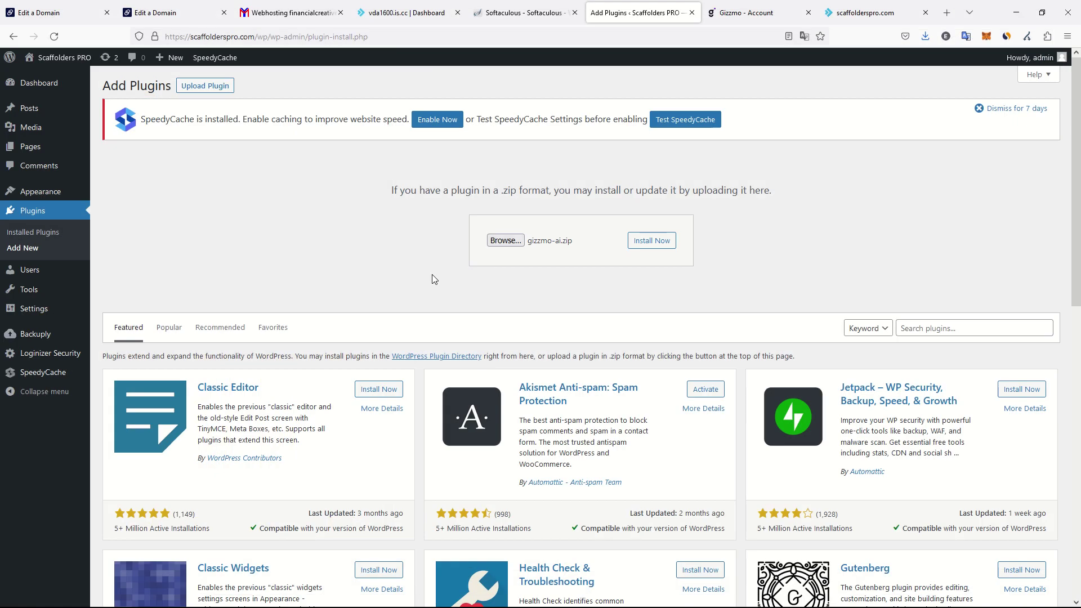
{"action": "left_click", "coordinate": [652, 240]}
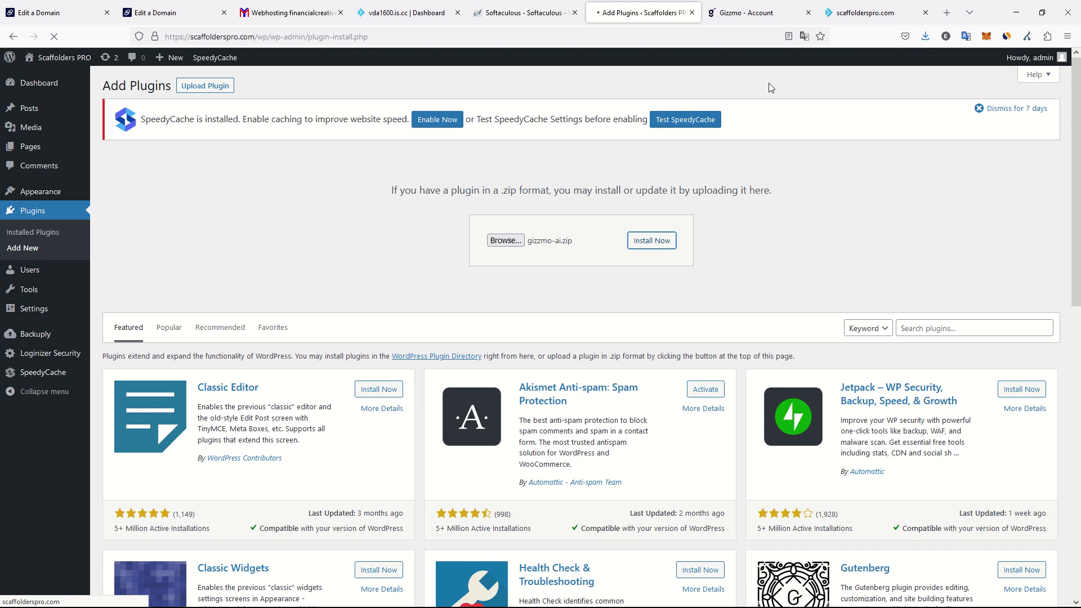
Step: Select the account token in the Gizzmo security settings and return to the WordPress plugin upload page
{"action": "left_click", "coordinate": [748, 14]}
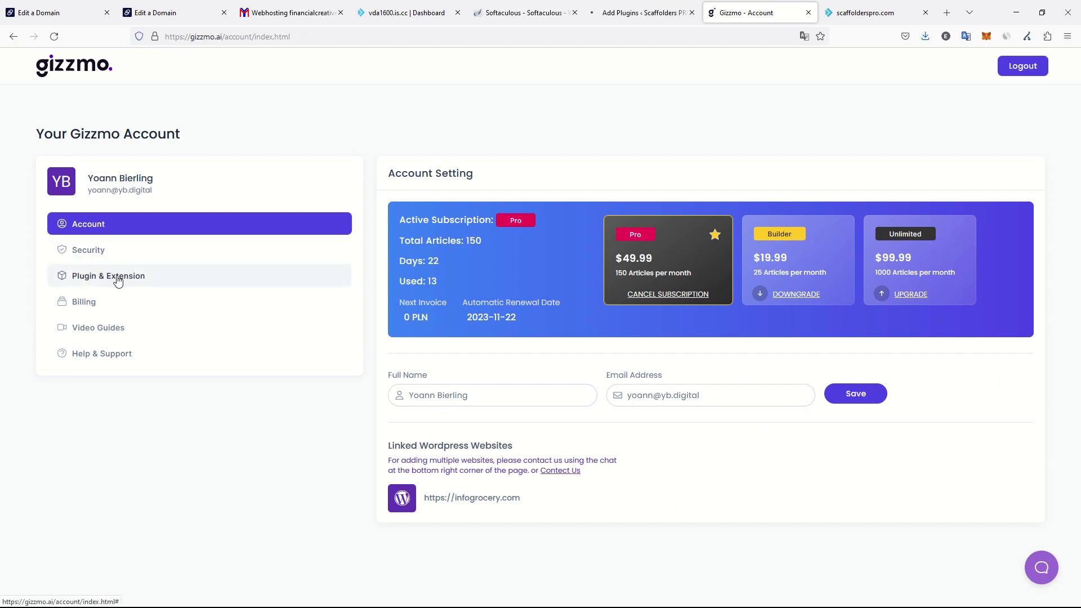
{"action": "left_click", "coordinate": [89, 249]}
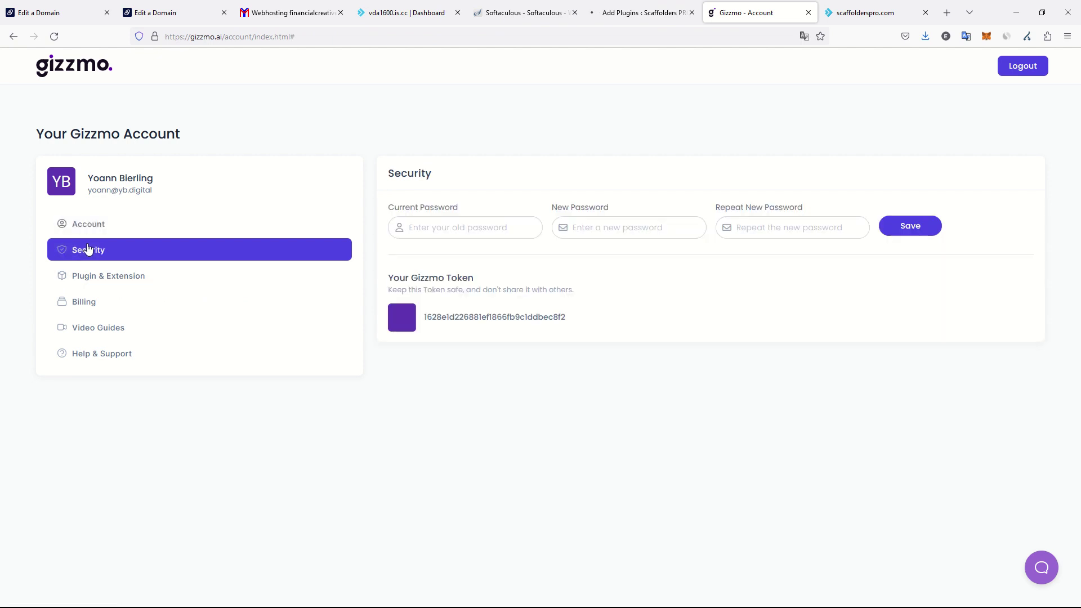
{"action": "double_click", "coordinate": [487, 316]}
{"action": "left_click", "coordinate": [670, 13]}
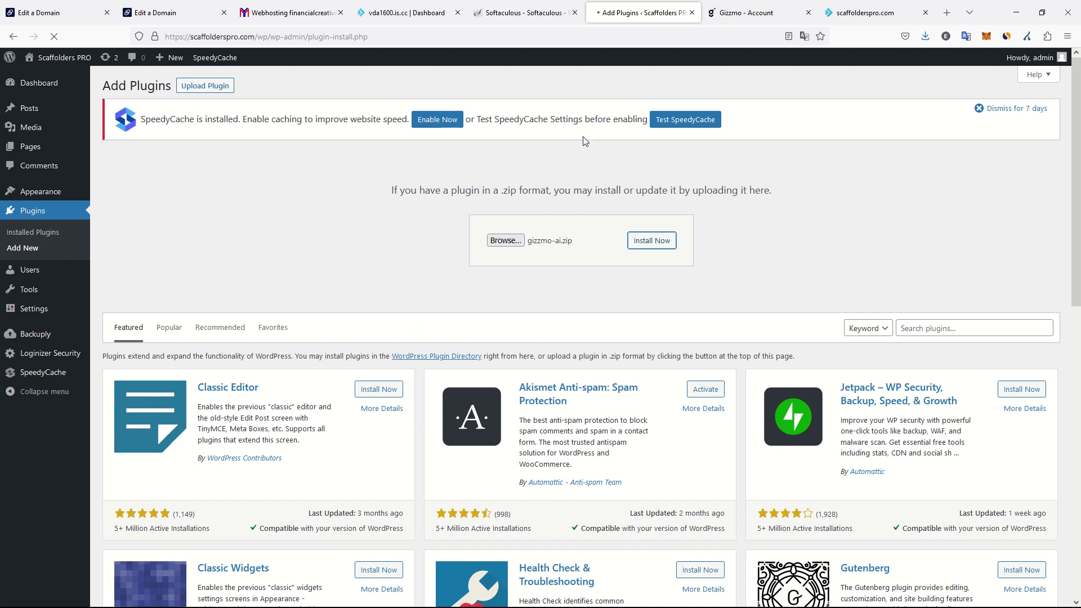
Step: Open the Amazon Associates home page in a new tab and go to the tracking ID management page
{"action": "key", "text": "ctrl+t"}
{"action": "type", "text": "affiliates.umobix.com/"}
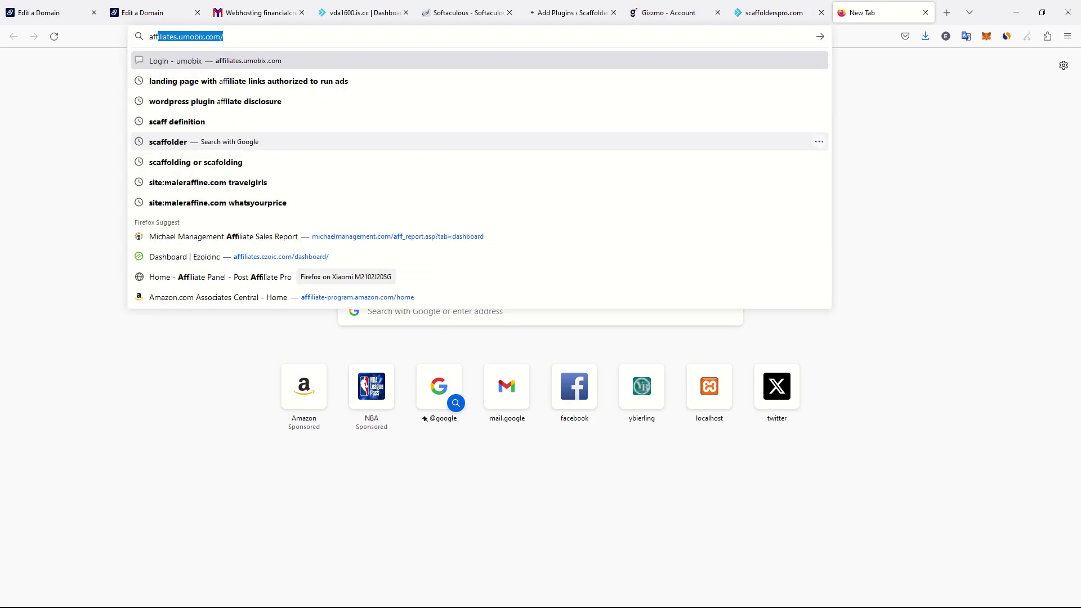
{"action": "key", "text": "Up"}
{"action": "key", "text": "Return"}
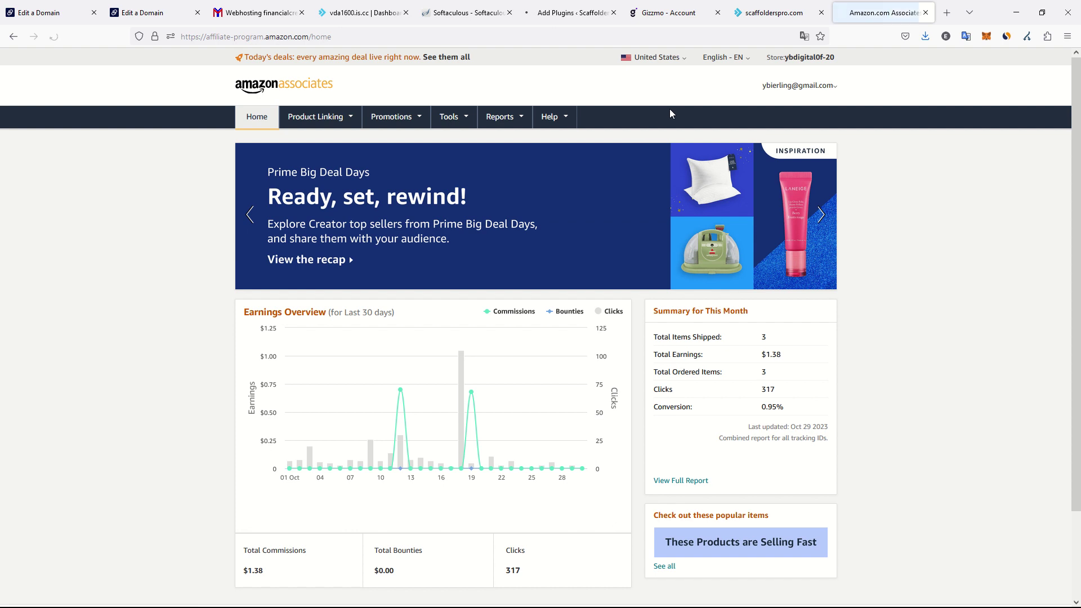
{"action": "left_click", "coordinate": [800, 87]}
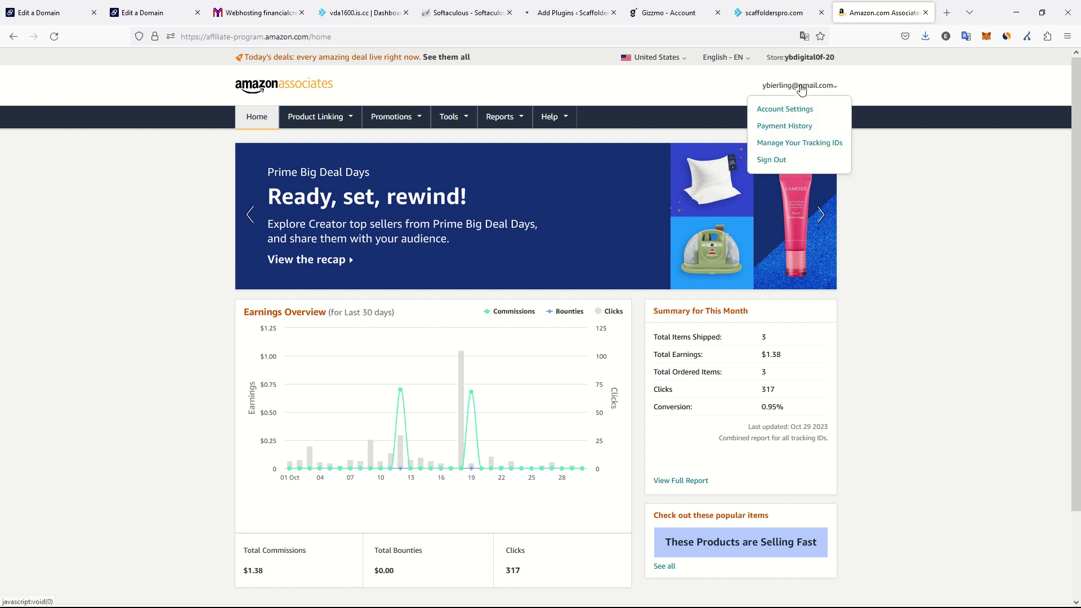
{"action": "left_click", "coordinate": [817, 148]}
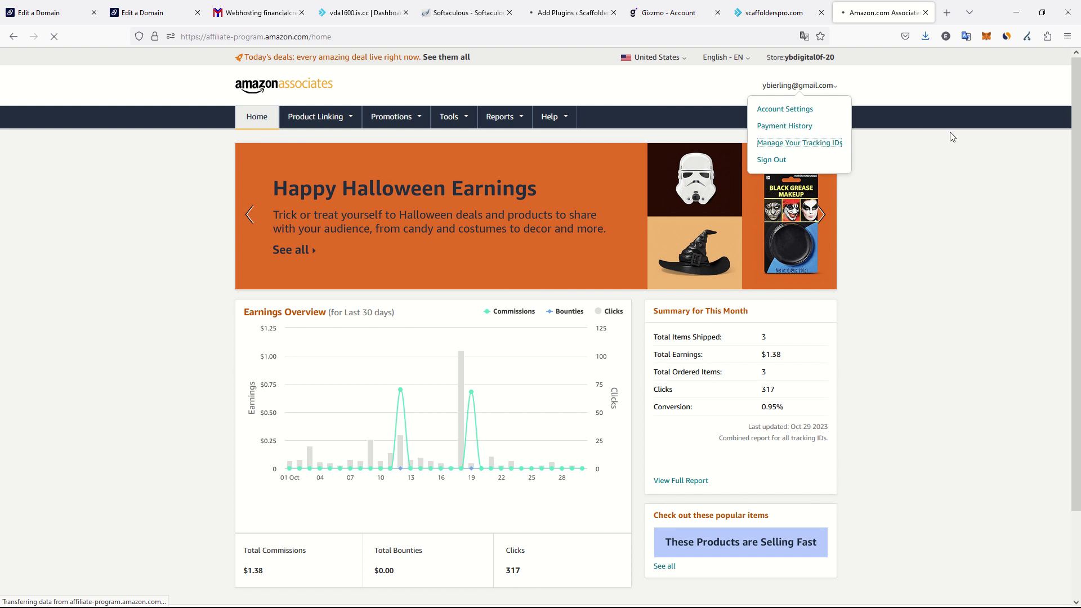
{"action": "left_click", "coordinate": [777, 89]}
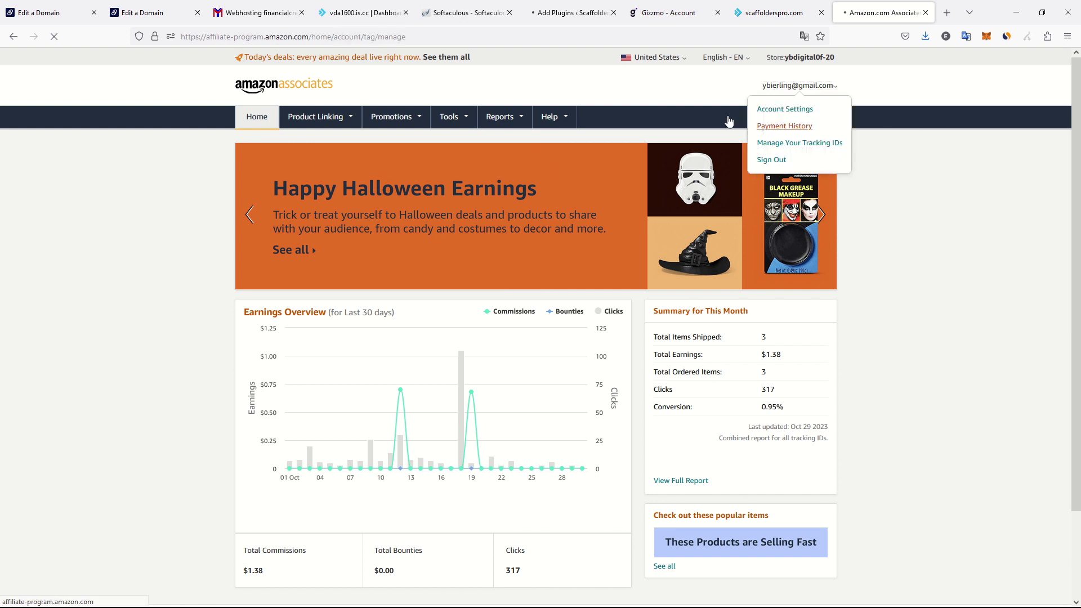
Step: Create a new Amazon tracking ID named scaffolderspro and close the Amazon Associates page
{"action": "left_click", "coordinate": [285, 220]}
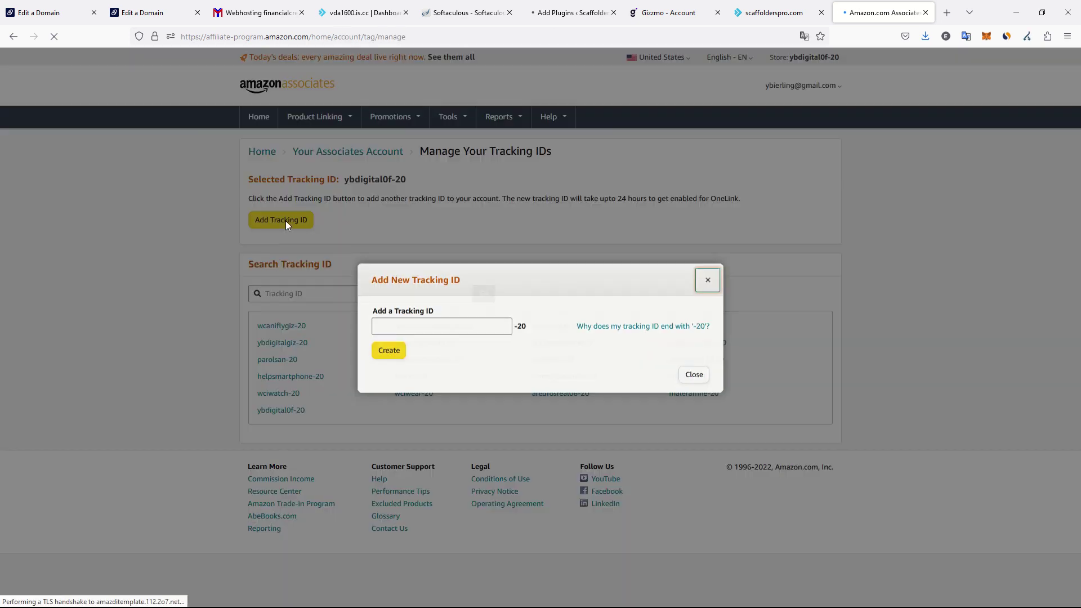
{"action": "left_click", "coordinate": [449, 326]}
{"action": "type", "text": "saf"}
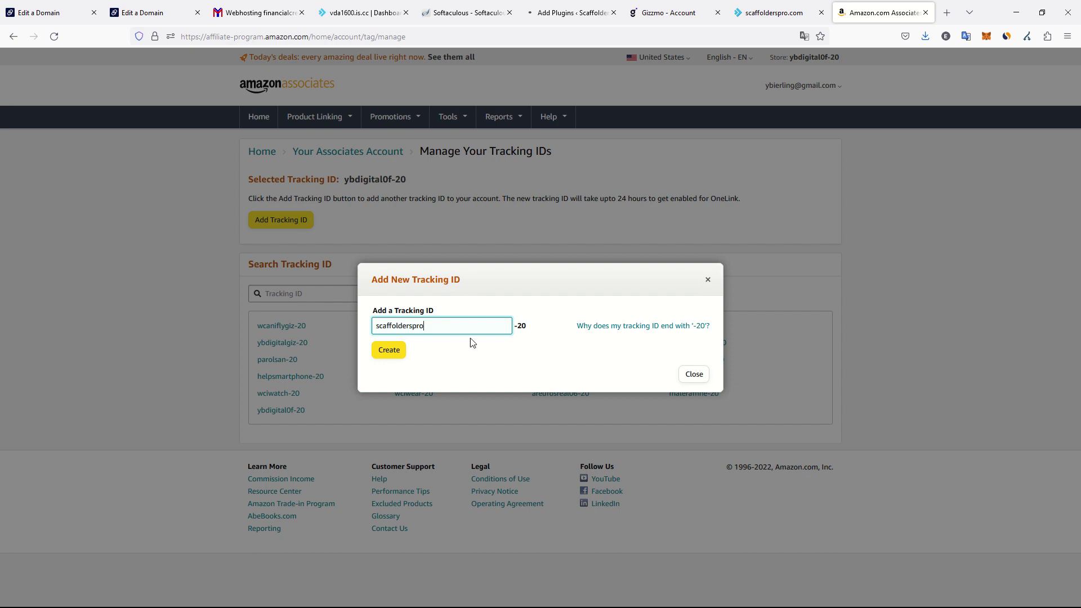
{"action": "left_click", "coordinate": [390, 354]}
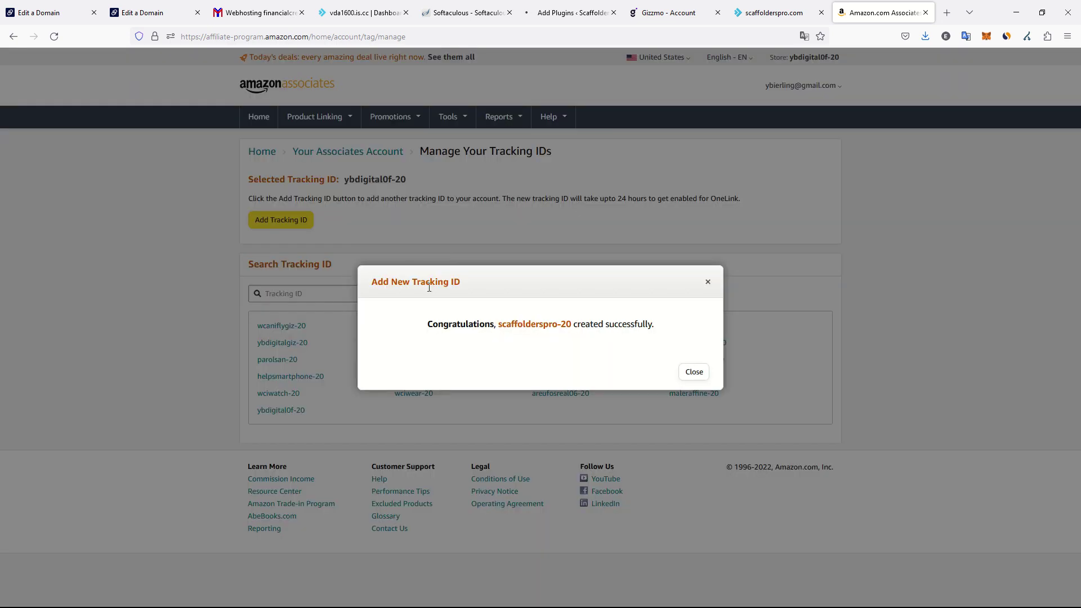
{"action": "left_click", "coordinate": [694, 373]}
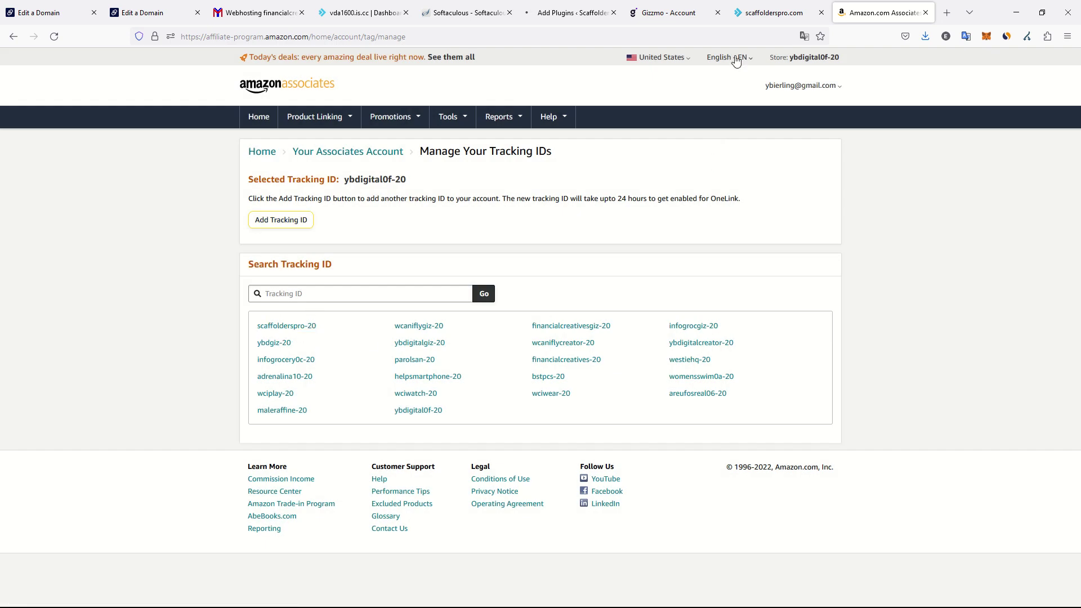
{"action": "key", "text": "ctrl+w"}
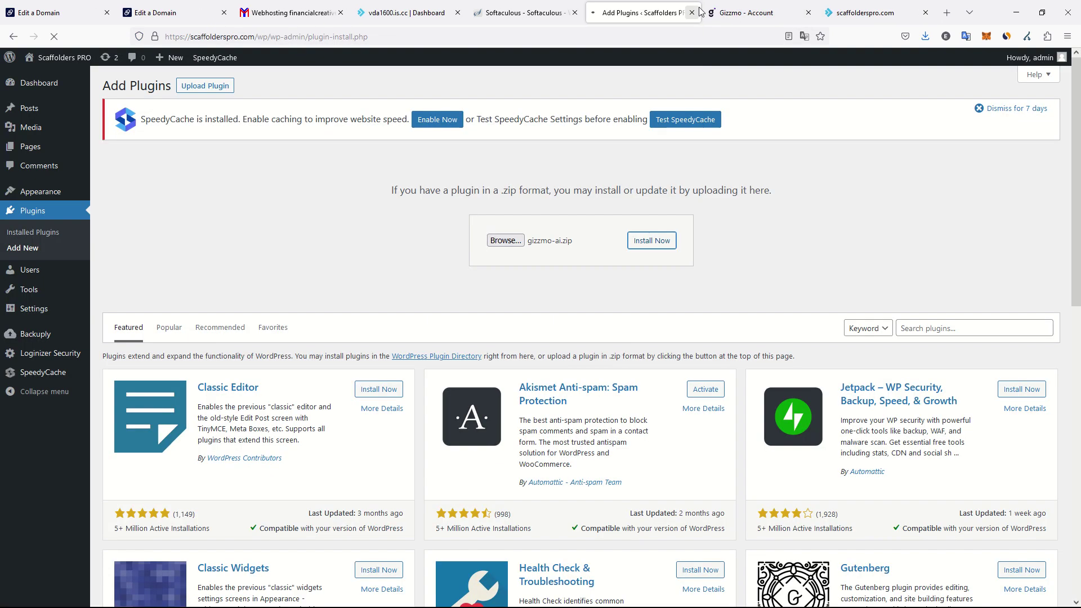
Step: Review the billing and subscription settings in the Gizzmo account and return to the WordPress plugin installation page
{"action": "left_click", "coordinate": [704, 12]}
{"action": "left_click", "coordinate": [602, 13]}
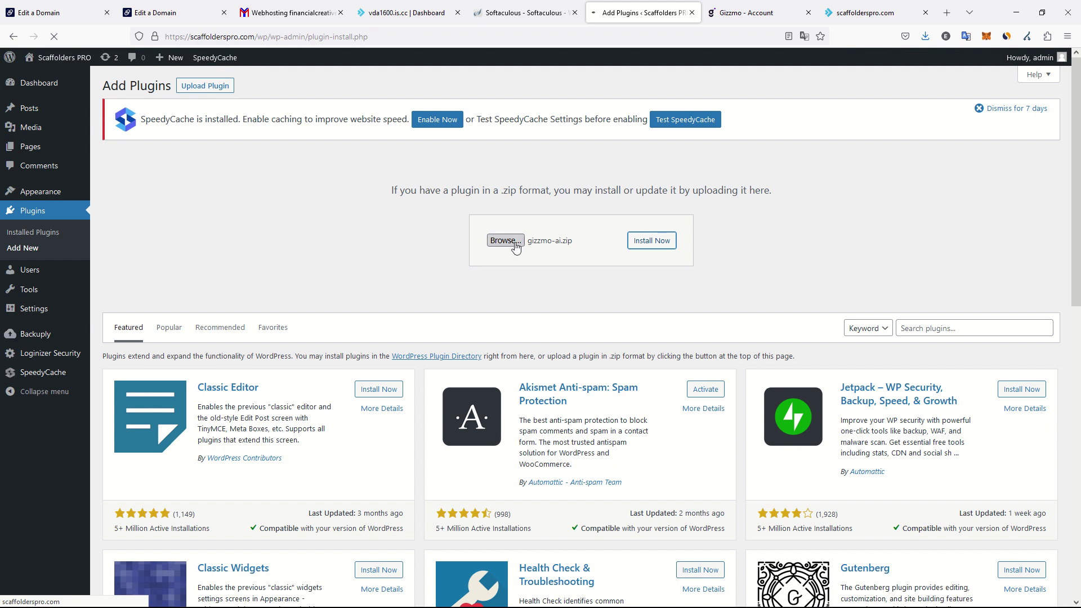
{"action": "left_click", "coordinate": [728, 15]}
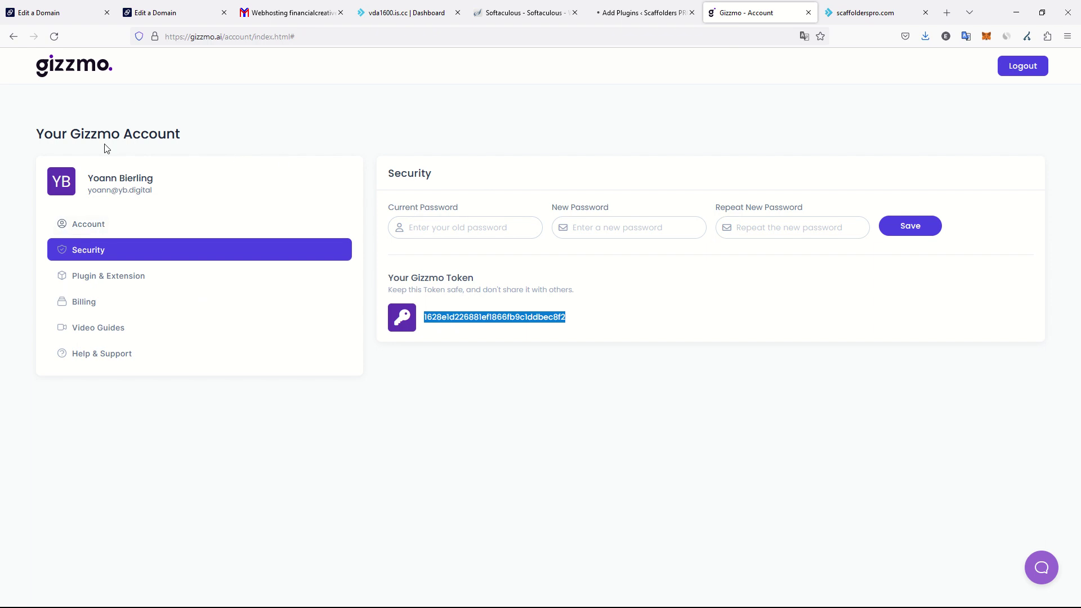
{"action": "left_click", "coordinate": [90, 307]}
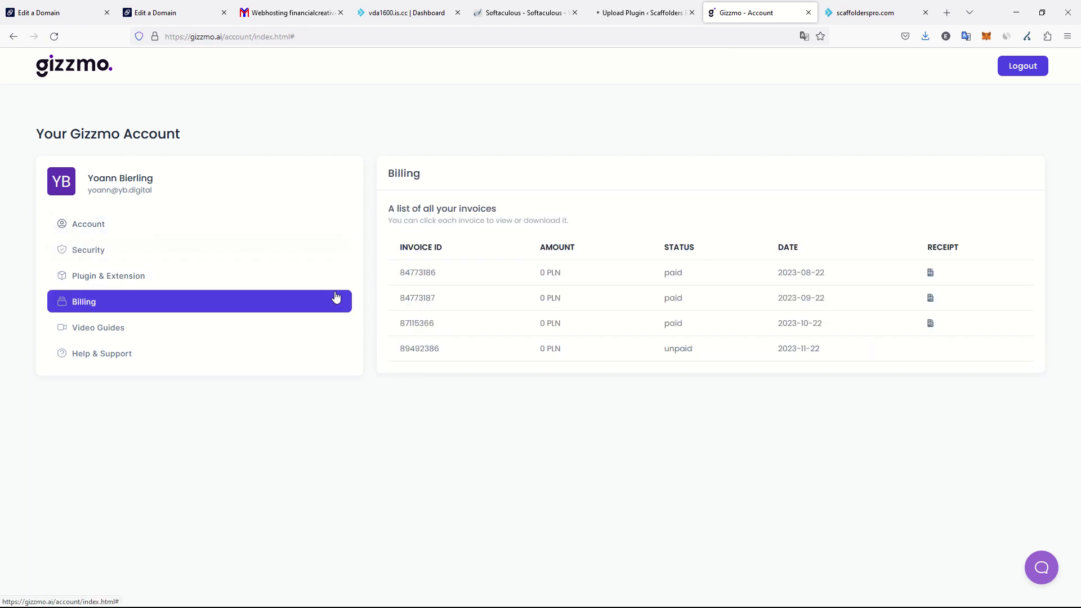
{"action": "left_click", "coordinate": [110, 217]}
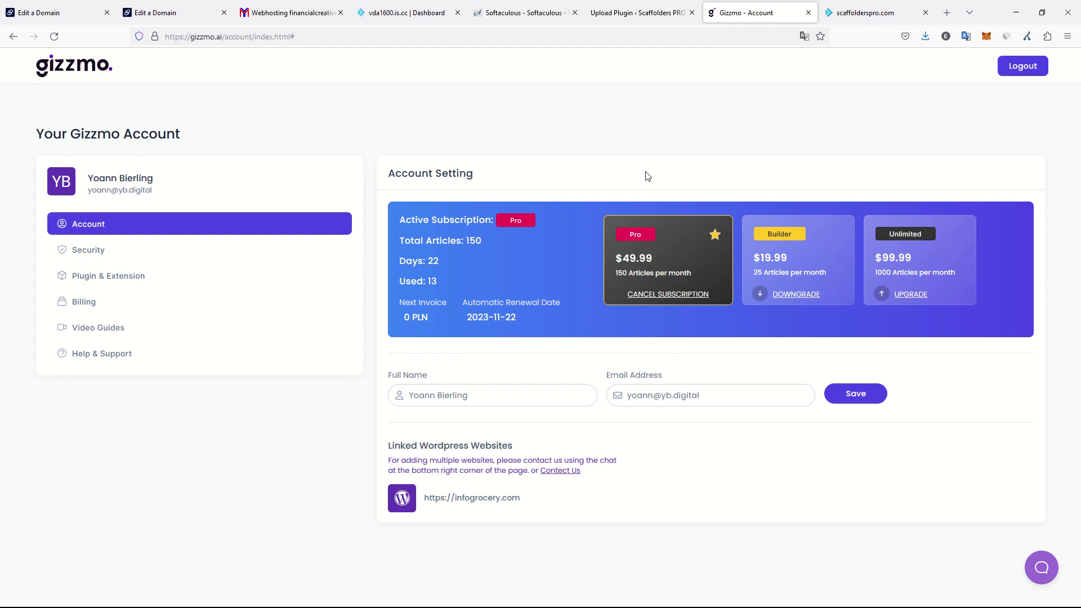
{"action": "left_click", "coordinate": [647, 11]}
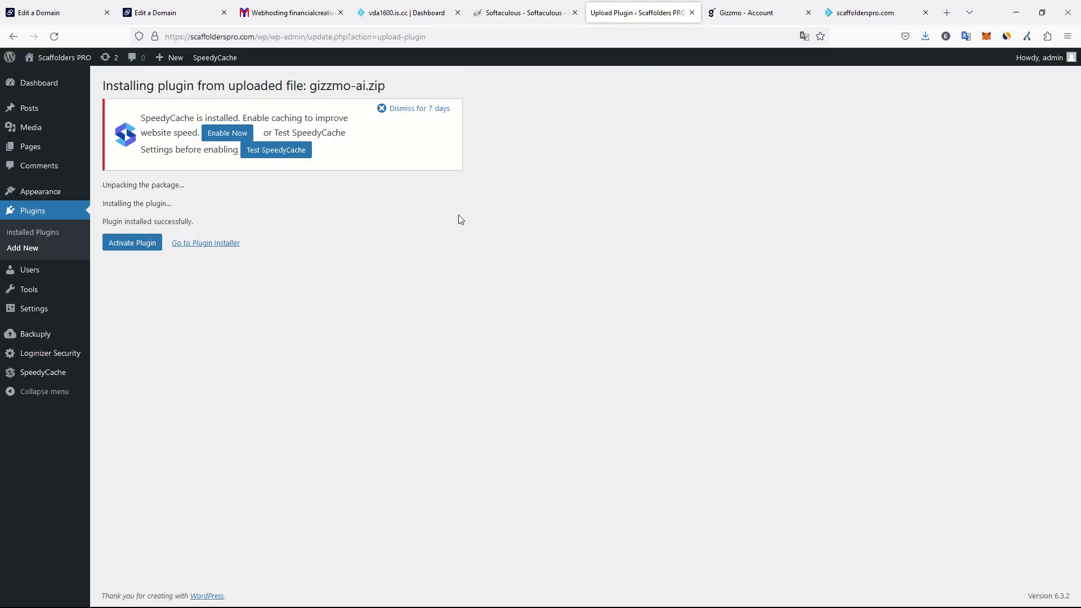
Step: Activate the newly installed Gizzmo AI plugin and open its settings page
{"action": "left_click", "coordinate": [142, 246]}
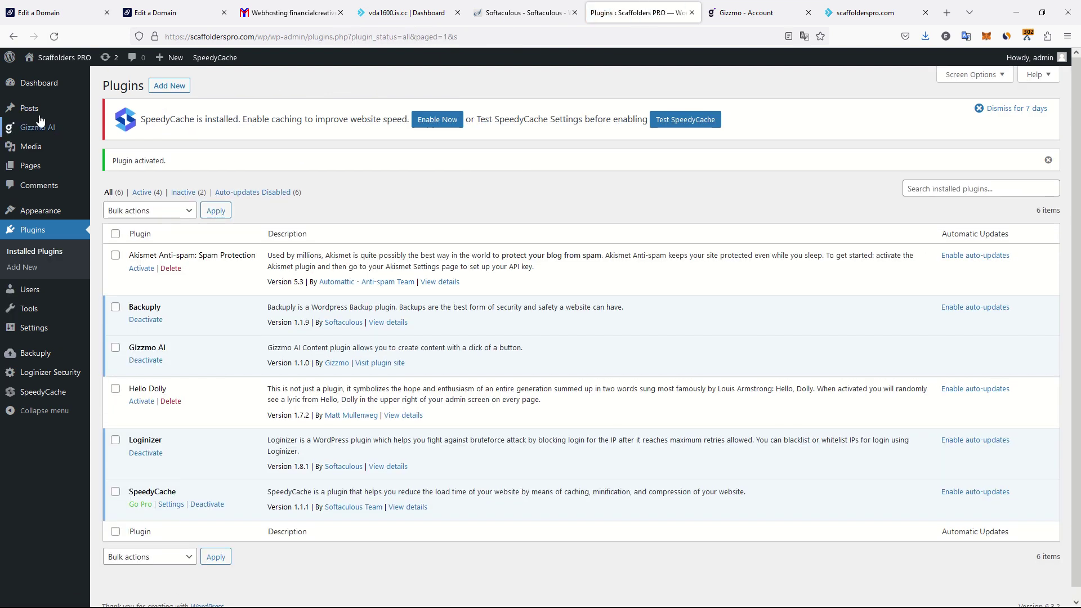
{"action": "left_click", "coordinate": [36, 131]}
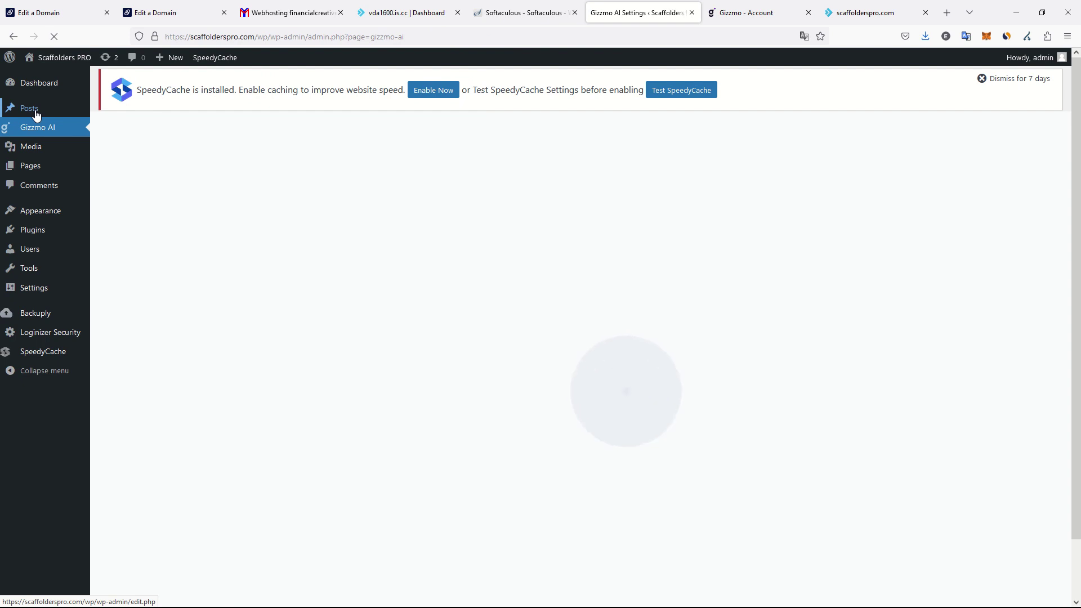
{"action": "left_click", "coordinate": [35, 111]}
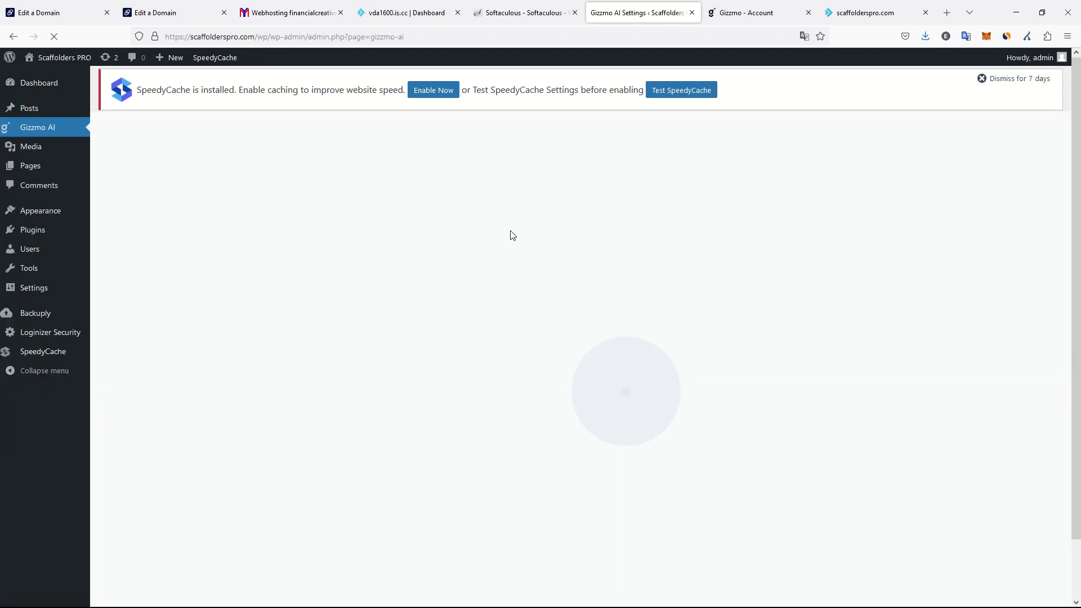
Step: Paste the copied account token into the Gizzmo AI token field and connect the plugin
{"action": "left_click", "coordinate": [574, 392]}
{"action": "key", "text": "ctrl+v"}
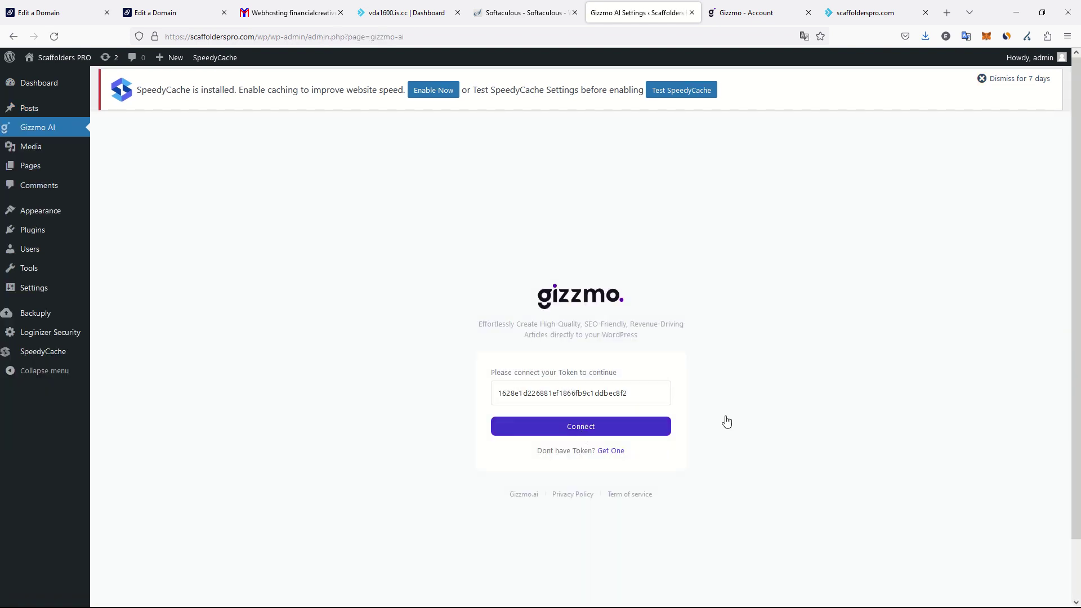
{"action": "key", "text": "Return"}
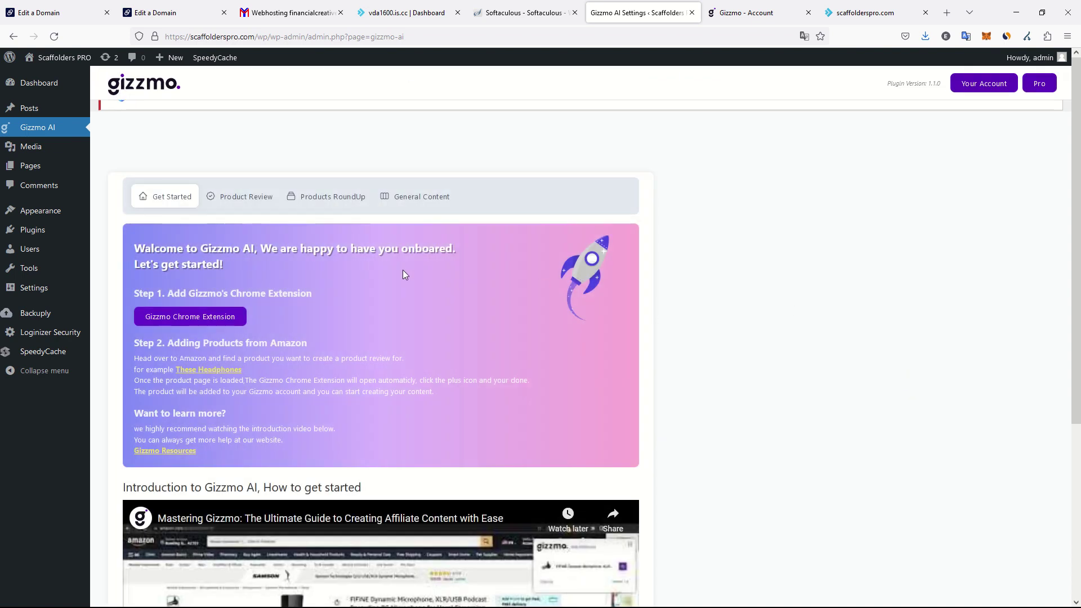
Step: Look over the Gizzmo Get Started page, then examine the Product Review section's instructions and product list
{"action": "scroll", "coordinate": [403, 275], "scroll_direction": "down", "scroll_amount": 4}
{"action": "scroll", "coordinate": [593, 222], "scroll_direction": "up", "scroll_amount": 4}
{"action": "left_click", "coordinate": [243, 198]}
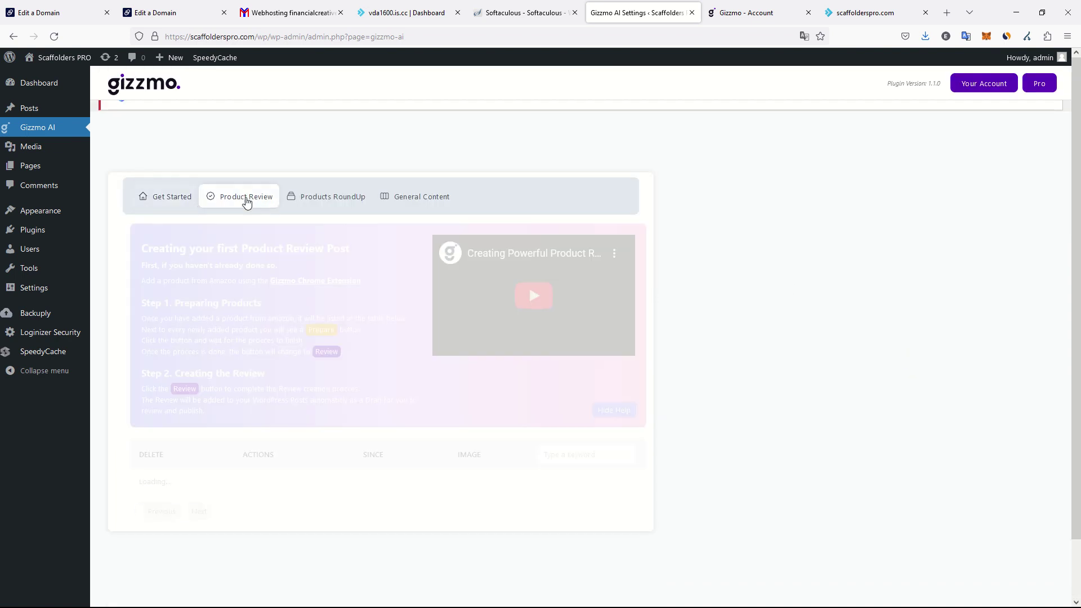
{"action": "scroll", "coordinate": [290, 232], "scroll_direction": "down", "scroll_amount": 1}
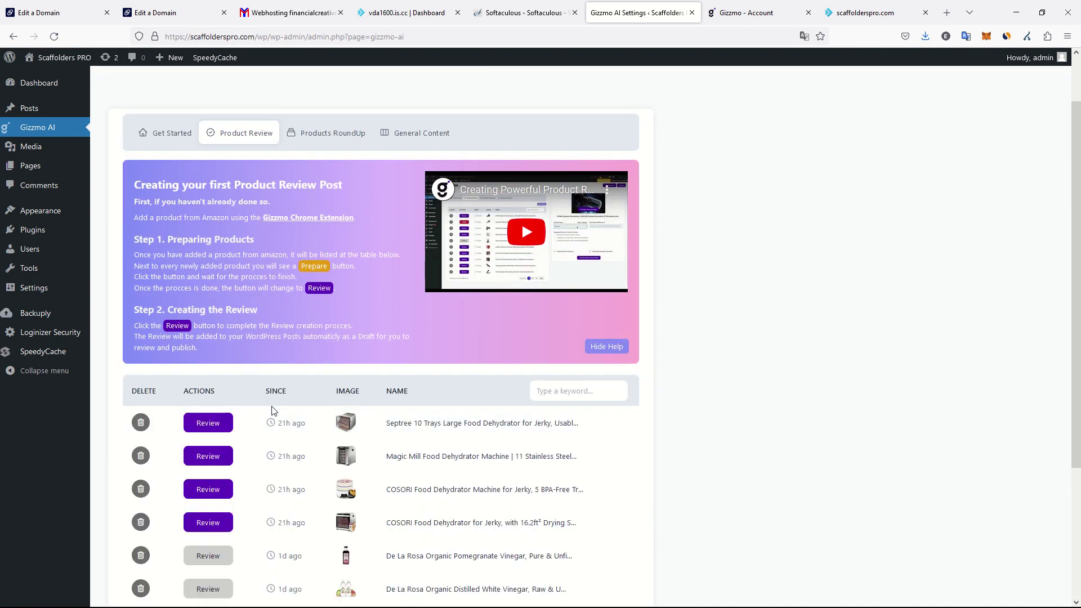
{"action": "scroll", "coordinate": [429, 241], "scroll_direction": "up", "scroll_amount": 1}
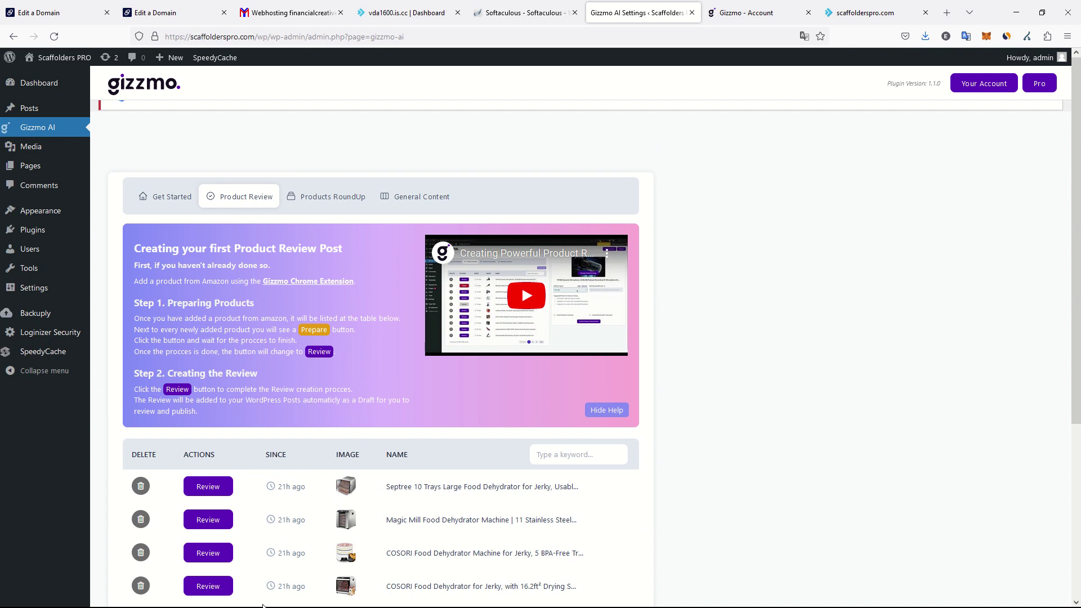
Step: Switch to the Chrome window that shows the Amazon home page
{"action": "key", "text": "super"}
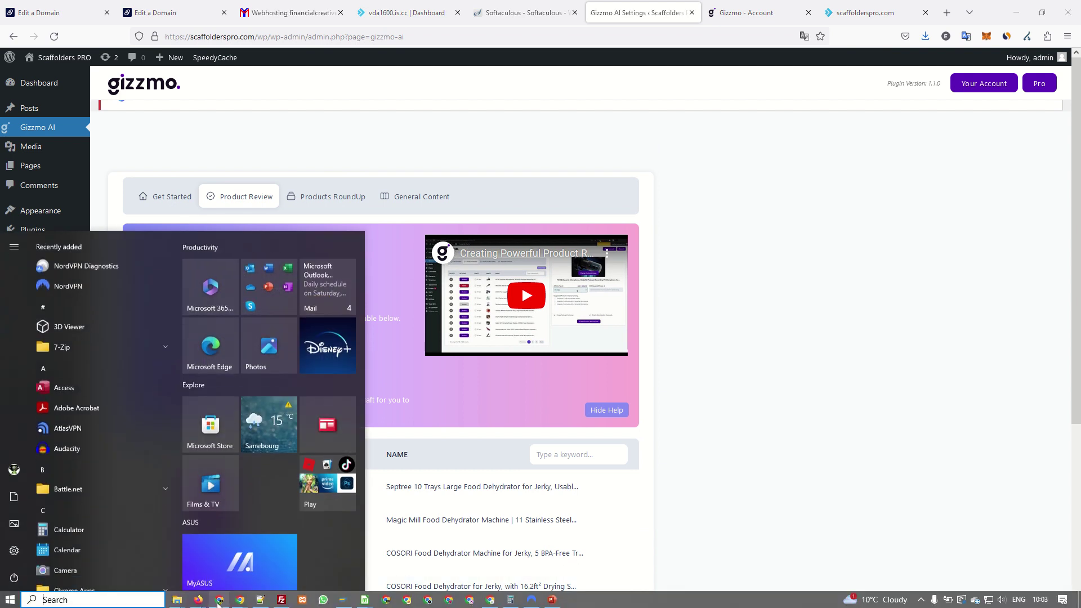
{"action": "left_click", "coordinate": [219, 599]}
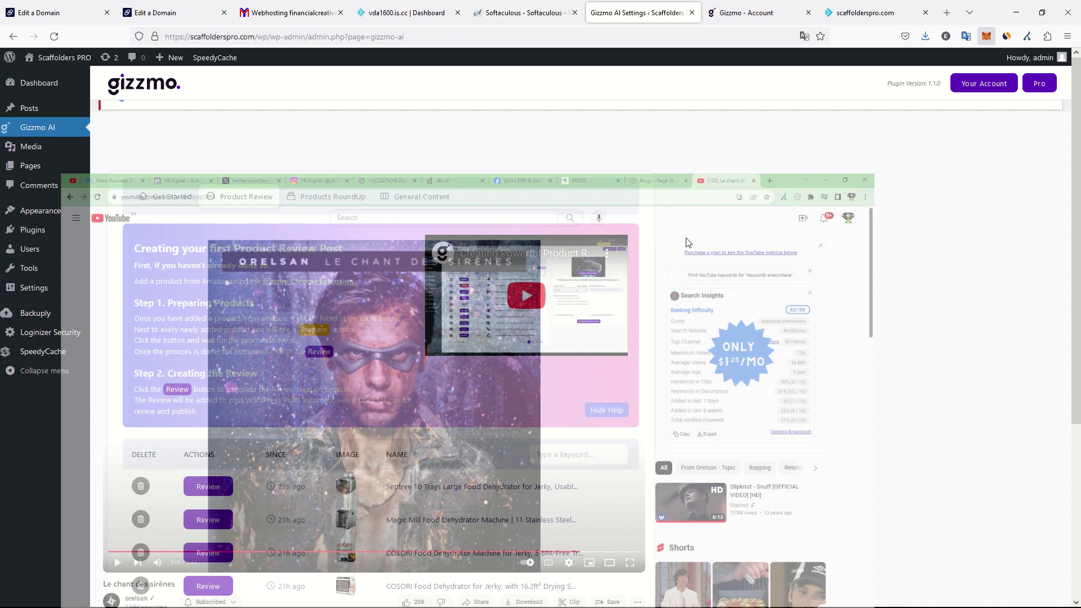
{"action": "key", "text": "super"}
{"action": "mouse_move", "coordinate": [225, 604]}
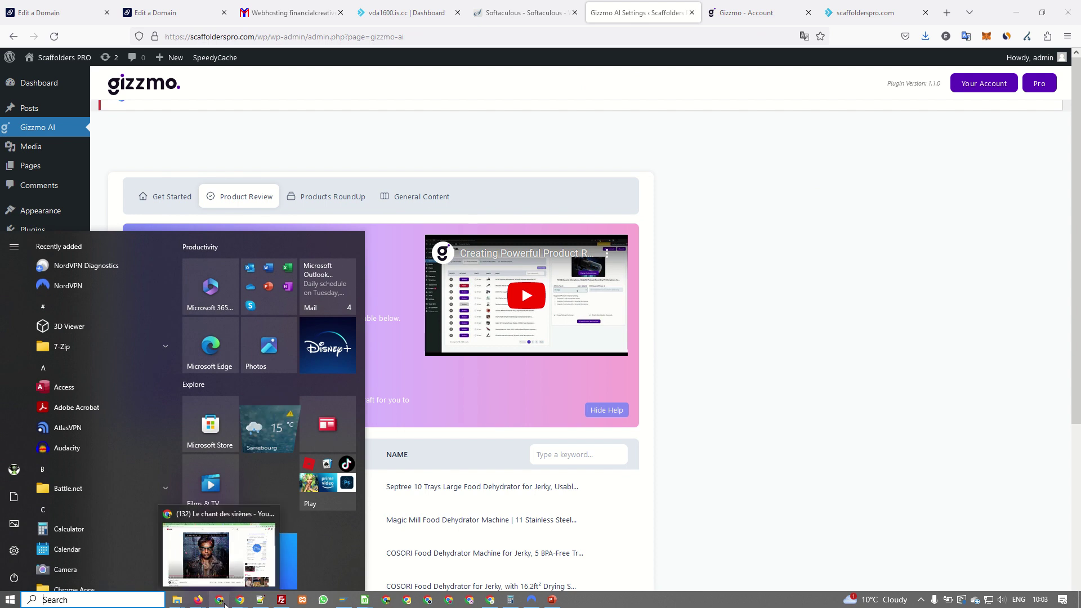
{"action": "left_click", "coordinate": [309, 557]}
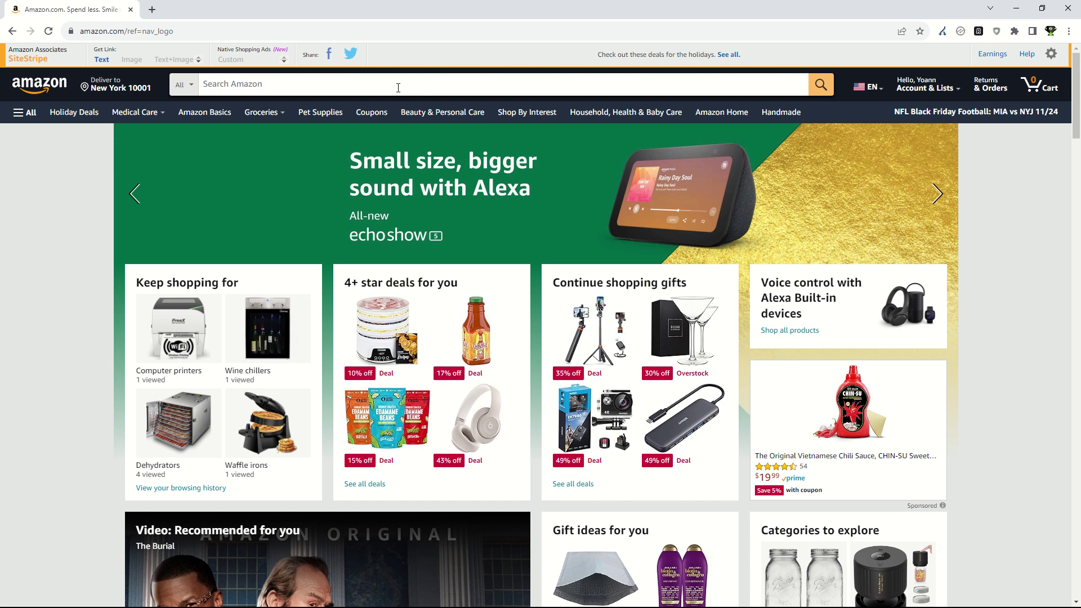
Step: Search Amazon for scaffolding
{"action": "left_click", "coordinate": [398, 87]}
{"action": "type", "text": "scaf"}
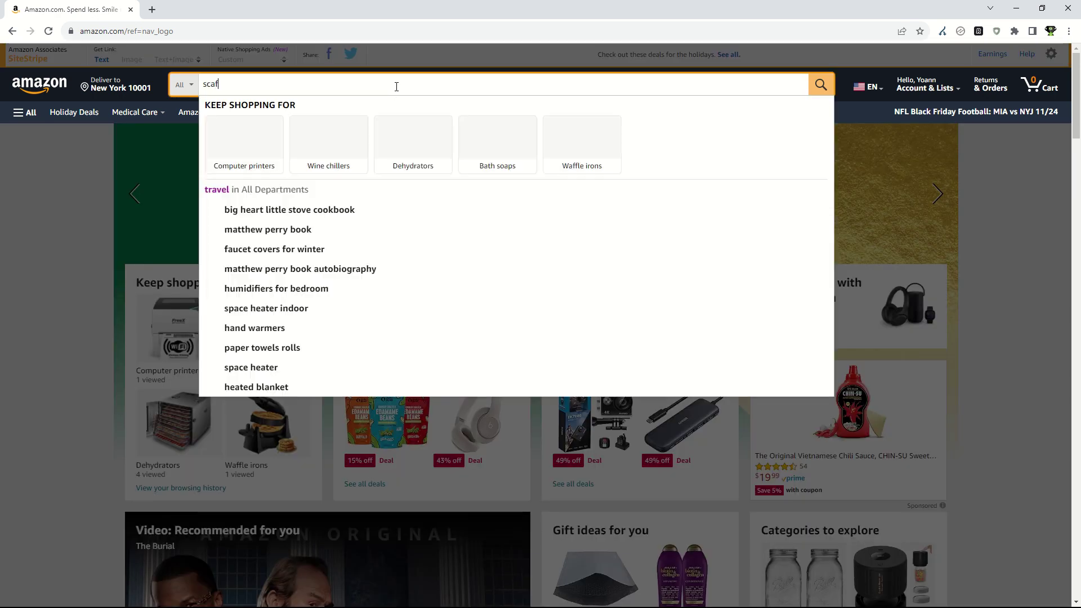
{"action": "type", "text": "folding"}
{"action": "key", "text": "Return"}
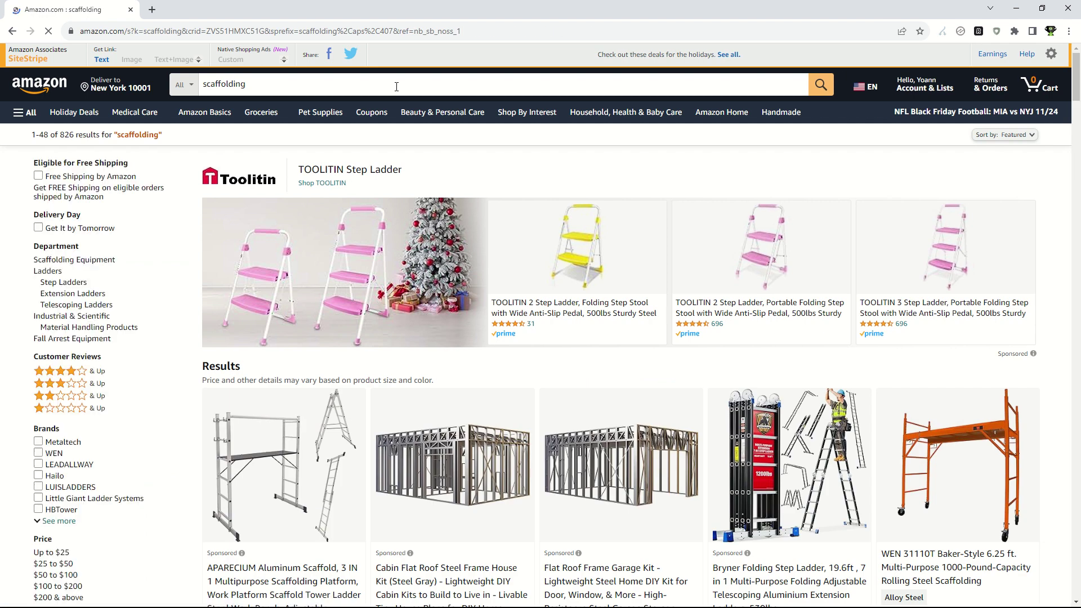
Step: Open the Cabin Flat Roof Steel Frame House Kit from the Amazon results in a new browser tab
{"action": "scroll", "coordinate": [627, 197], "scroll_direction": "down", "scroll_amount": 3}
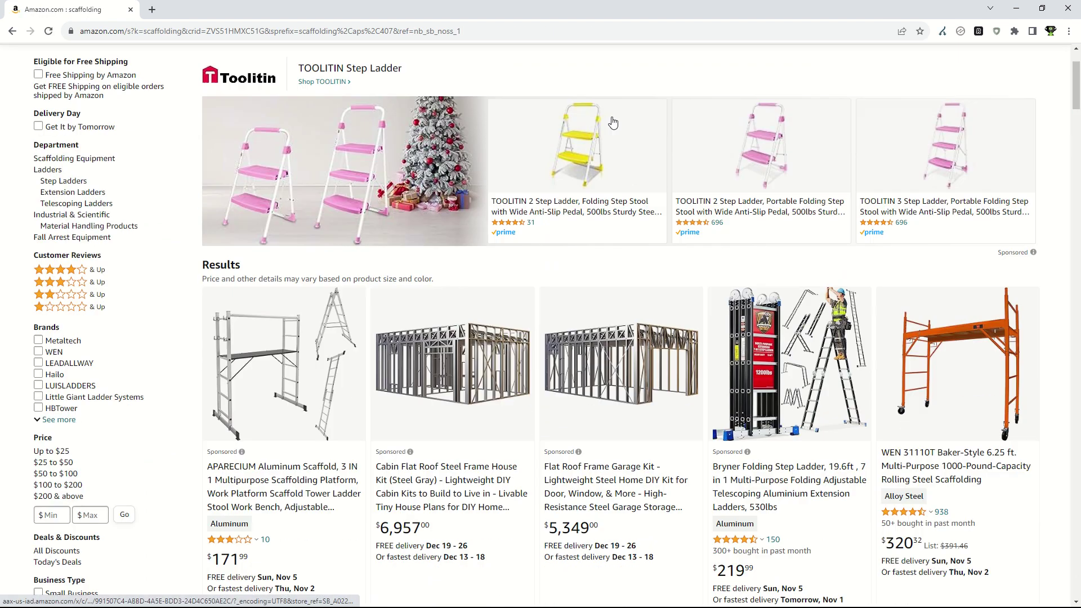
{"action": "scroll", "coordinate": [527, 188], "scroll_direction": "down", "scroll_amount": 2}
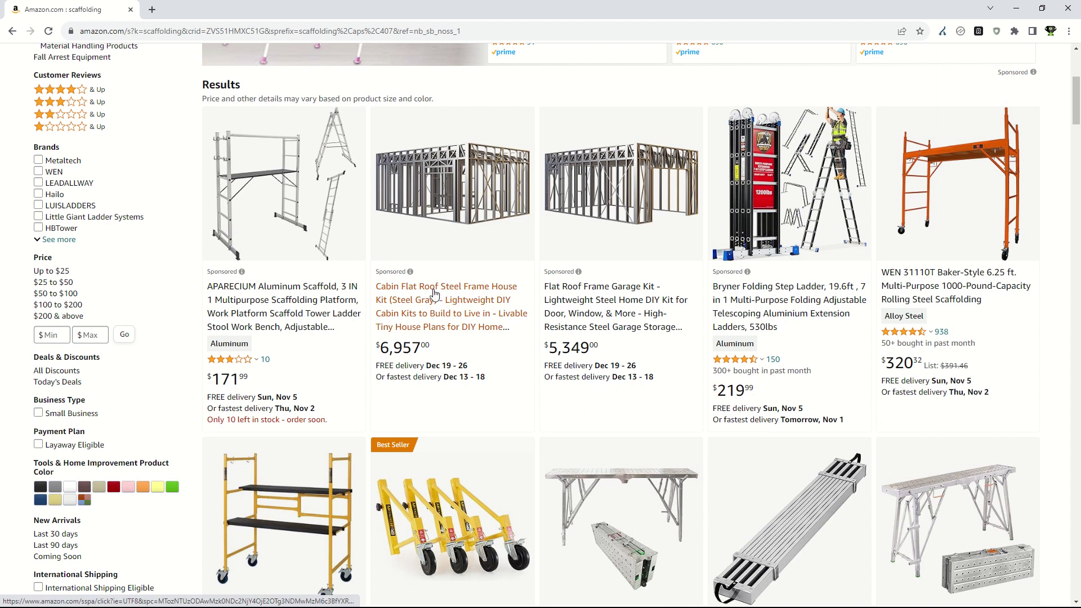
{"action": "right_click", "coordinate": [433, 293]}
{"action": "left_click", "coordinate": [462, 301]}
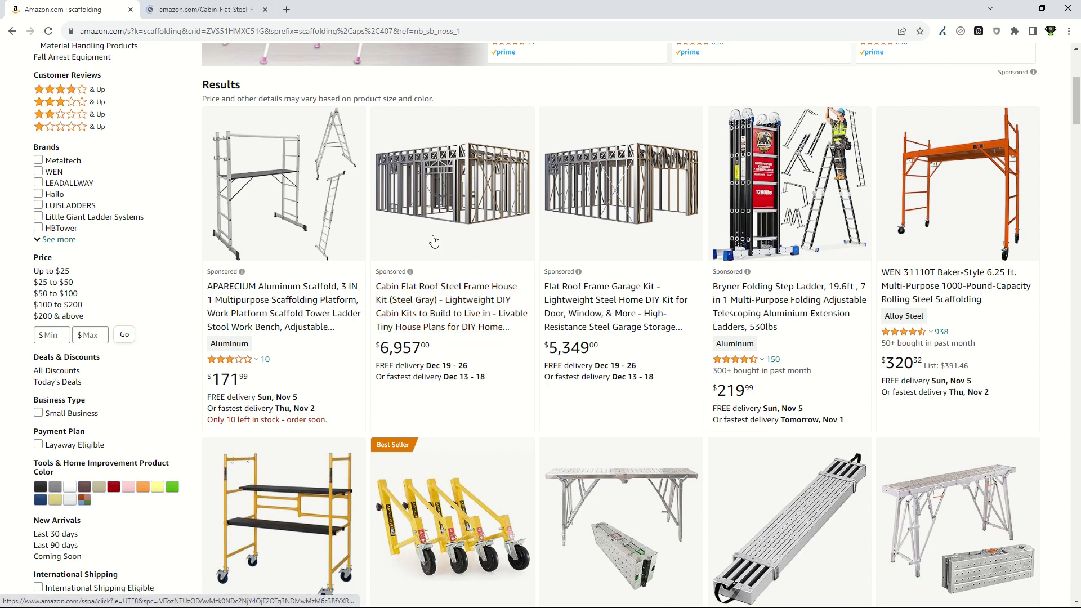
{"action": "scroll", "coordinate": [436, 241], "scroll_direction": "down", "scroll_amount": 2}
{"action": "scroll", "coordinate": [436, 240], "scroll_direction": "up", "scroll_amount": 2}
{"action": "right_click", "coordinate": [761, 297]}
{"action": "left_click", "coordinate": [785, 306]}
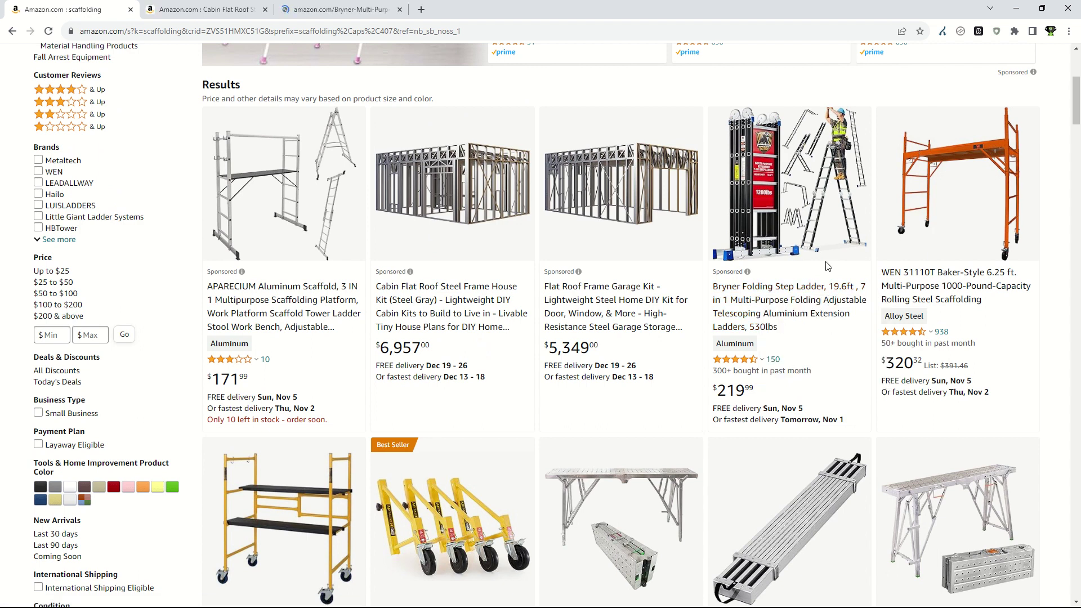
{"action": "left_click", "coordinate": [393, 12]}
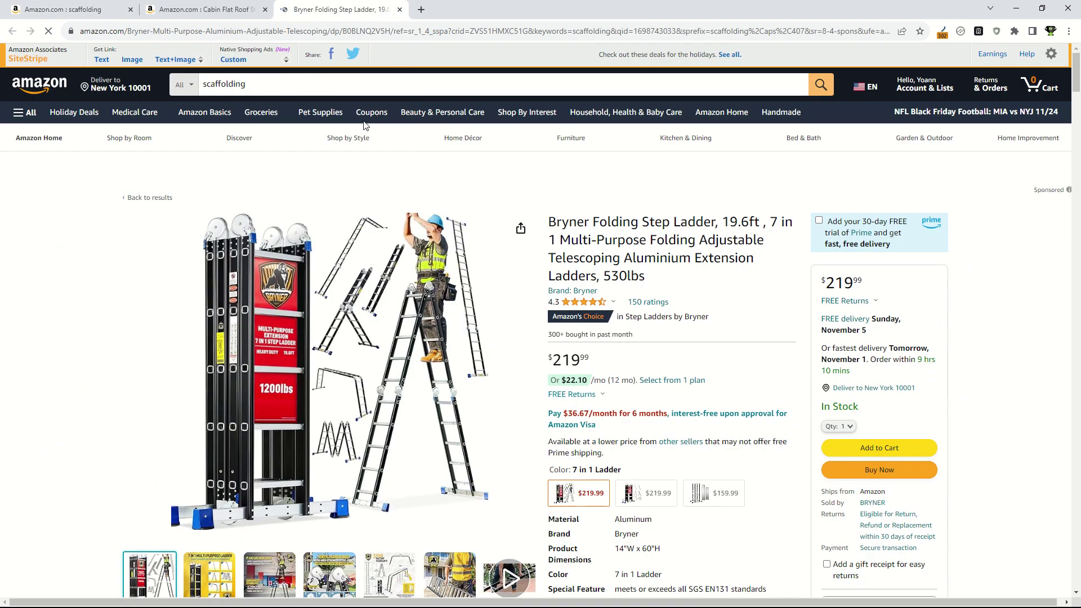
{"action": "left_click", "coordinate": [399, 10]}
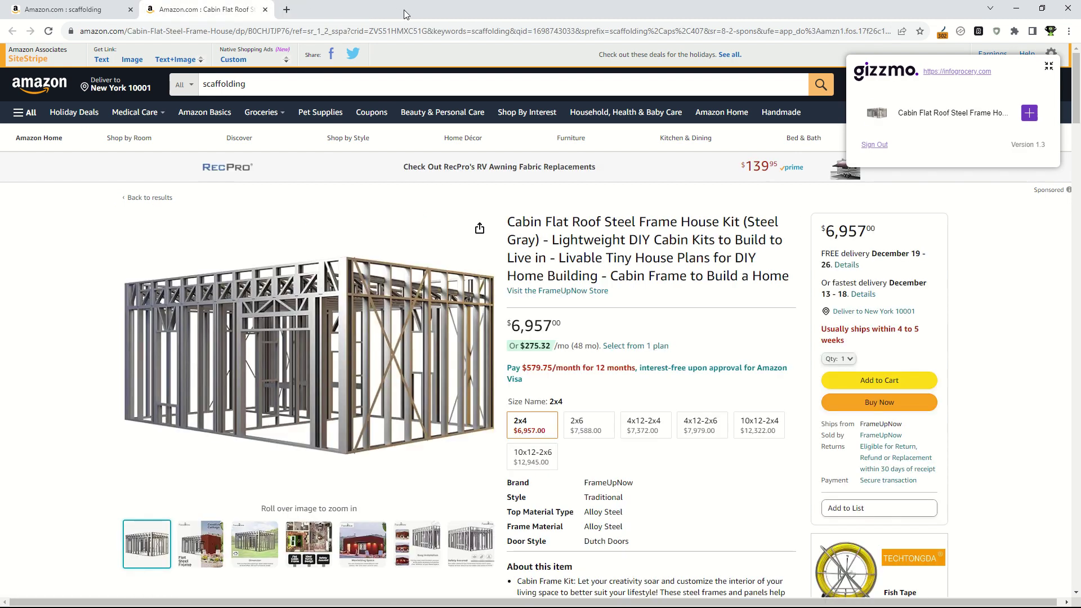
Step: Open the Aluminum Scaffold Folding Tower and the Metaltech 18ft. tower package from the scaffolding results in new browser tabs
{"action": "left_click", "coordinate": [56, 14]}
{"action": "scroll", "coordinate": [529, 172], "scroll_direction": "down", "scroll_amount": 2}
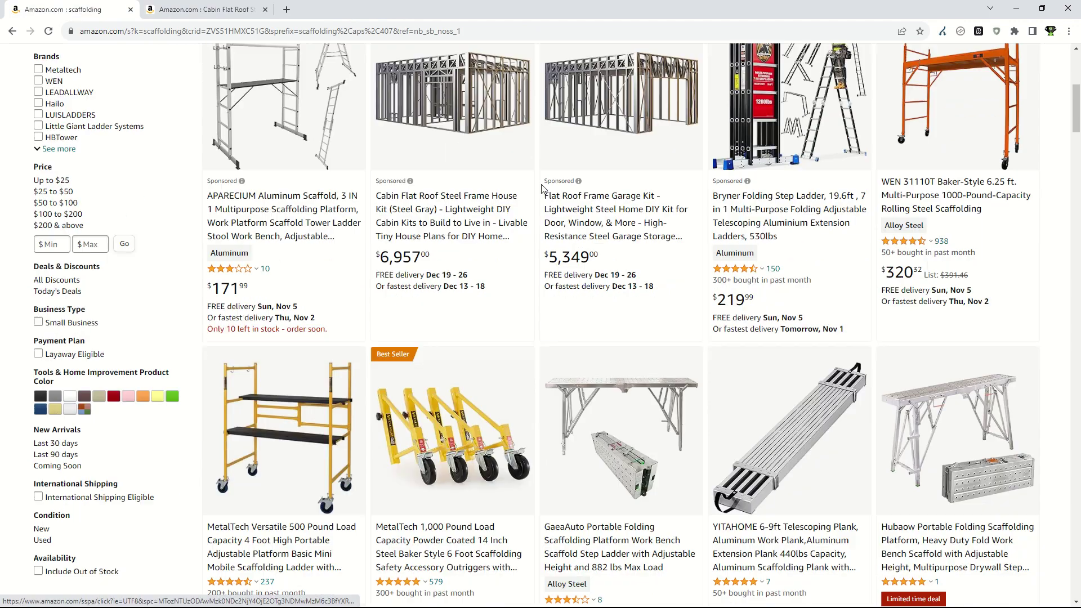
{"action": "scroll", "coordinate": [529, 172], "scroll_direction": "down", "scroll_amount": 12}
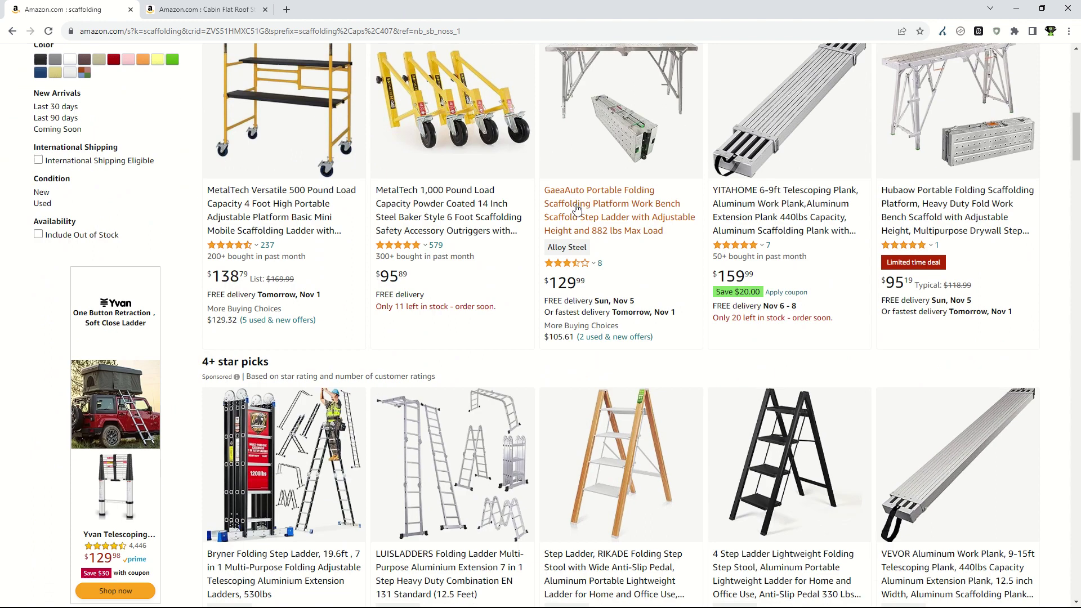
{"action": "scroll", "coordinate": [554, 186], "scroll_direction": "down", "scroll_amount": 5}
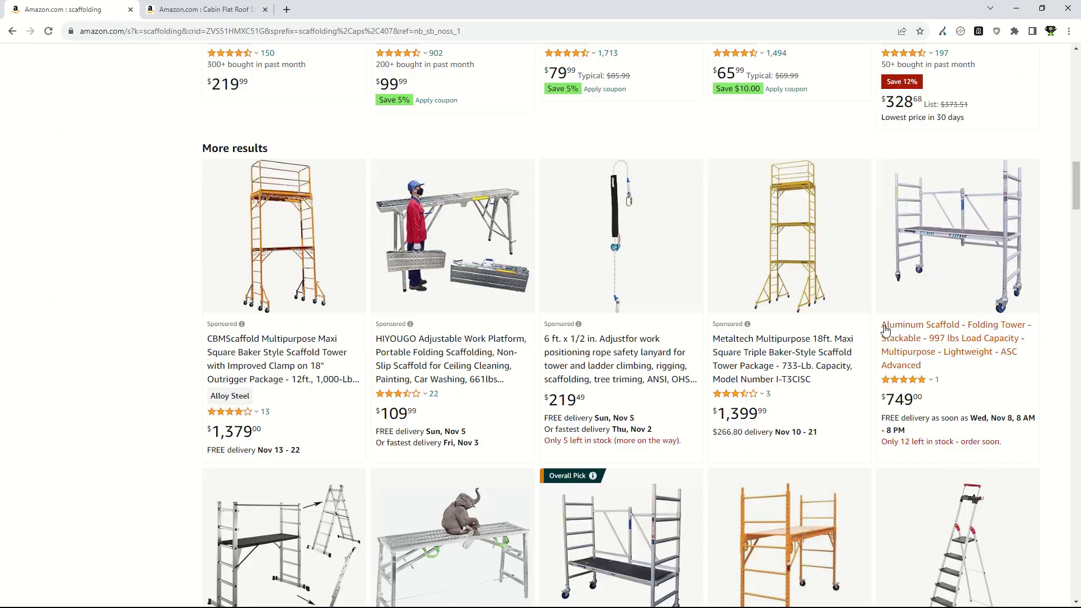
{"action": "right_click", "coordinate": [944, 273]}
{"action": "left_click", "coordinate": [946, 276]}
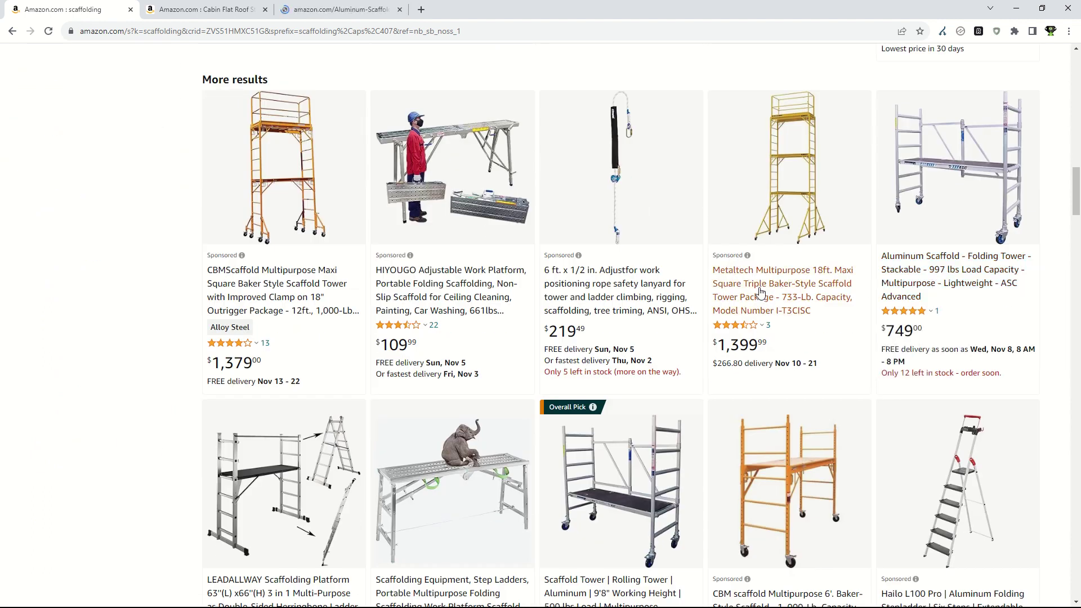
{"action": "right_click", "coordinate": [753, 282]}
{"action": "left_click", "coordinate": [801, 289]}
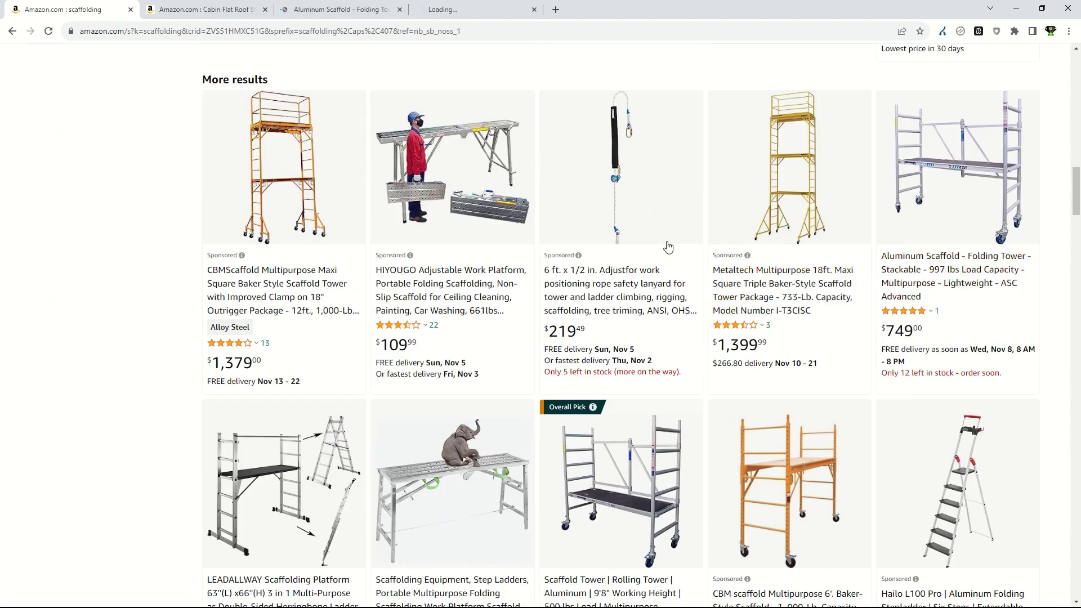
Step: Open the 6 Set New Snap-On Lock Masonry Scaffolding Frame Sets from the Amazon results in a new browser tab
{"action": "scroll", "coordinate": [667, 247], "scroll_direction": "down", "scroll_amount": 4}
{"action": "scroll", "coordinate": [718, 210], "scroll_direction": "down", "scroll_amount": 10}
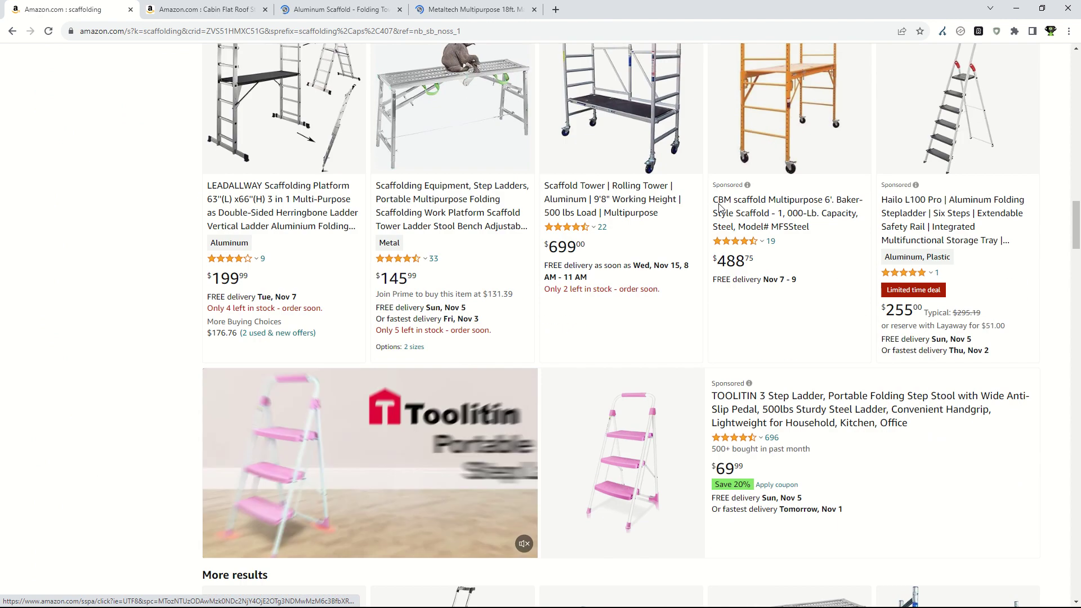
{"action": "scroll", "coordinate": [614, 226], "scroll_direction": "down", "scroll_amount": 7}
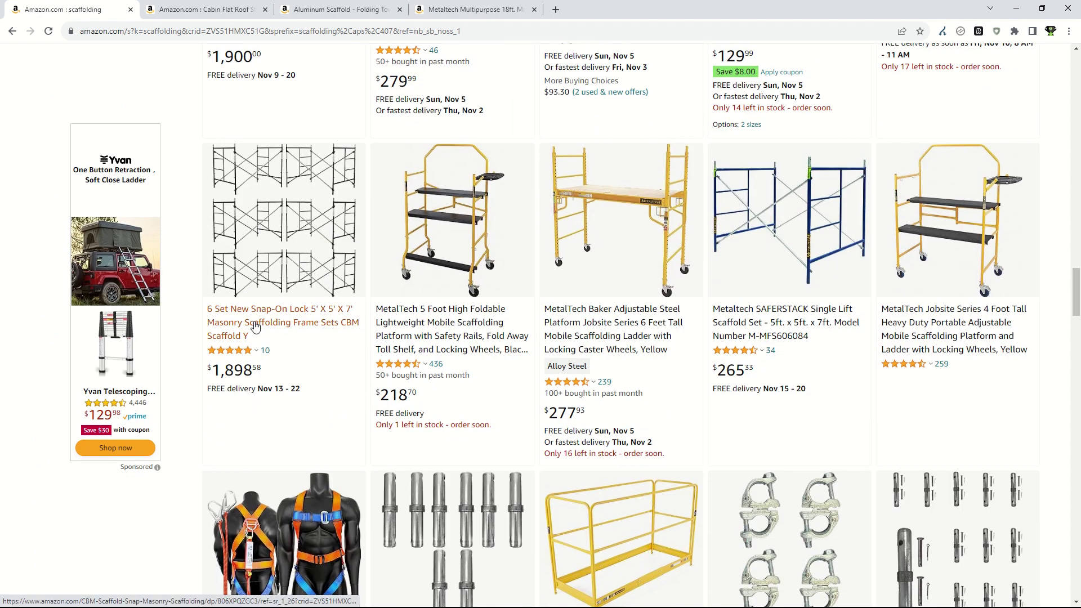
{"action": "right_click", "coordinate": [255, 321]}
{"action": "left_click", "coordinate": [285, 328]}
Step: Add the Cabin Flat Roof house kit and the Aluminum Scaffold Folding Tower to Gizzmo from their Amazon product pages
{"action": "left_click", "coordinate": [208, 7]}
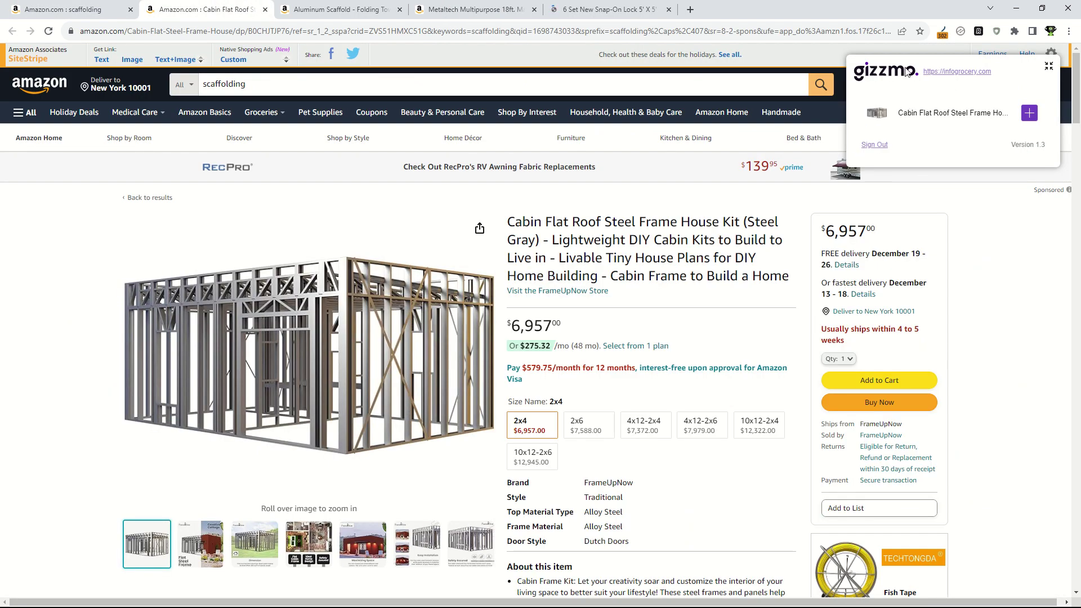
{"action": "left_click", "coordinate": [1031, 114]}
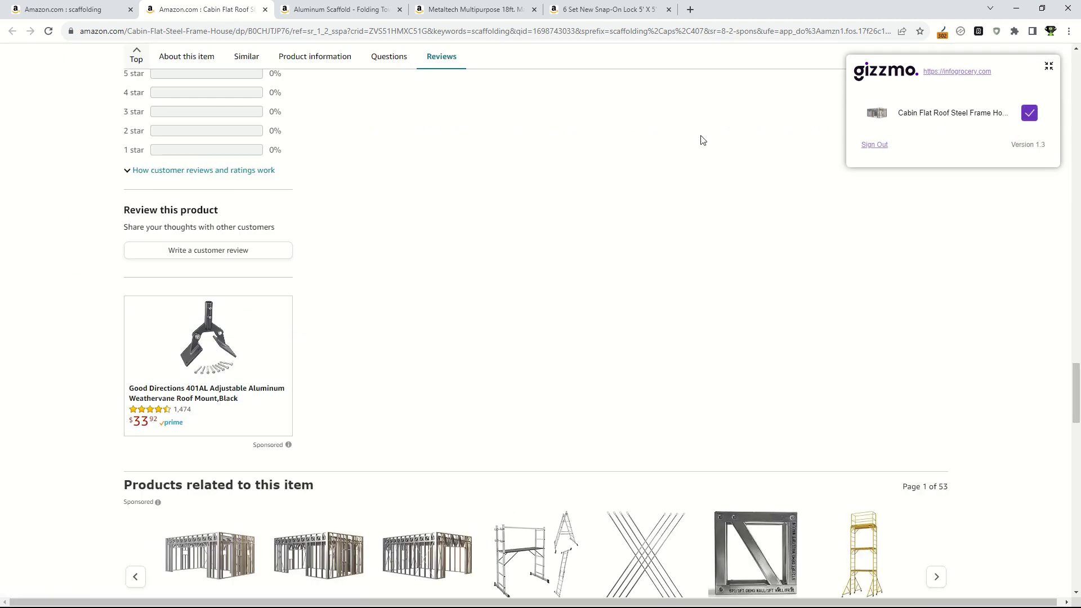
{"action": "key", "text": "ctrl+Tab"}
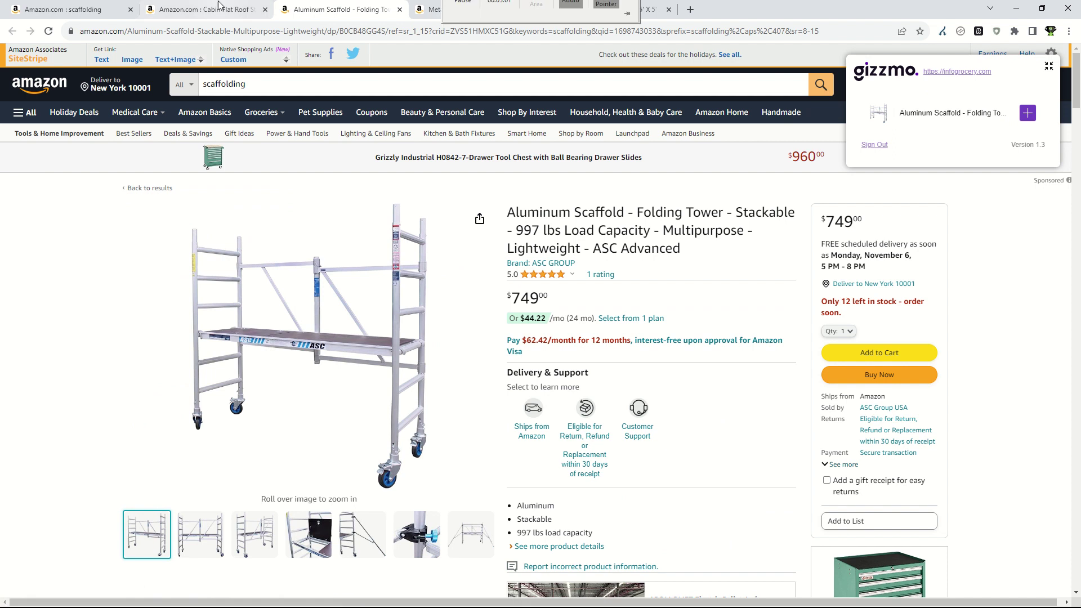
{"action": "left_click", "coordinate": [1027, 112]}
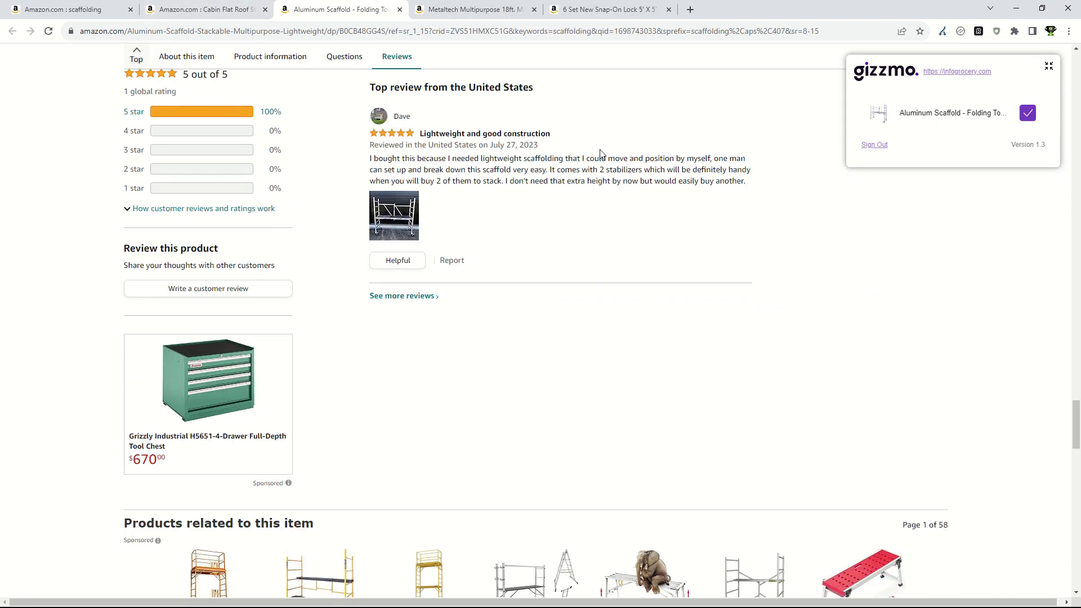
Step: Add the Metaltech 18ft. scaffold tower and the 6 Set Snap-On Lock frame sets to Gizzmo from their product pages
{"action": "key", "text": "ctrl+Tab"}
{"action": "left_click", "coordinate": [1027, 113]}
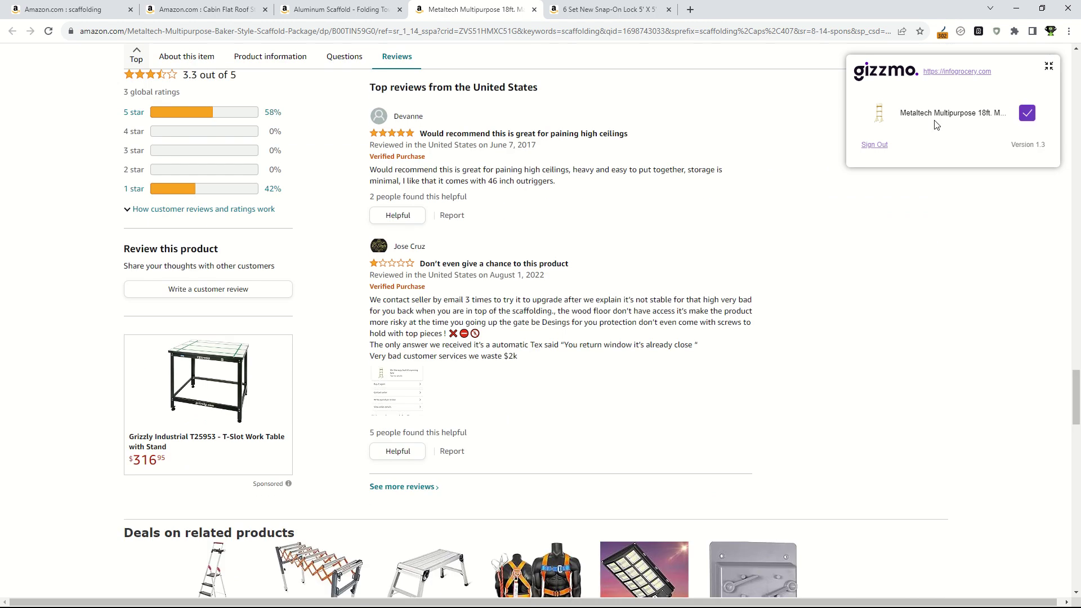
{"action": "left_click", "coordinate": [591, 18]}
{"action": "left_click", "coordinate": [1028, 115]}
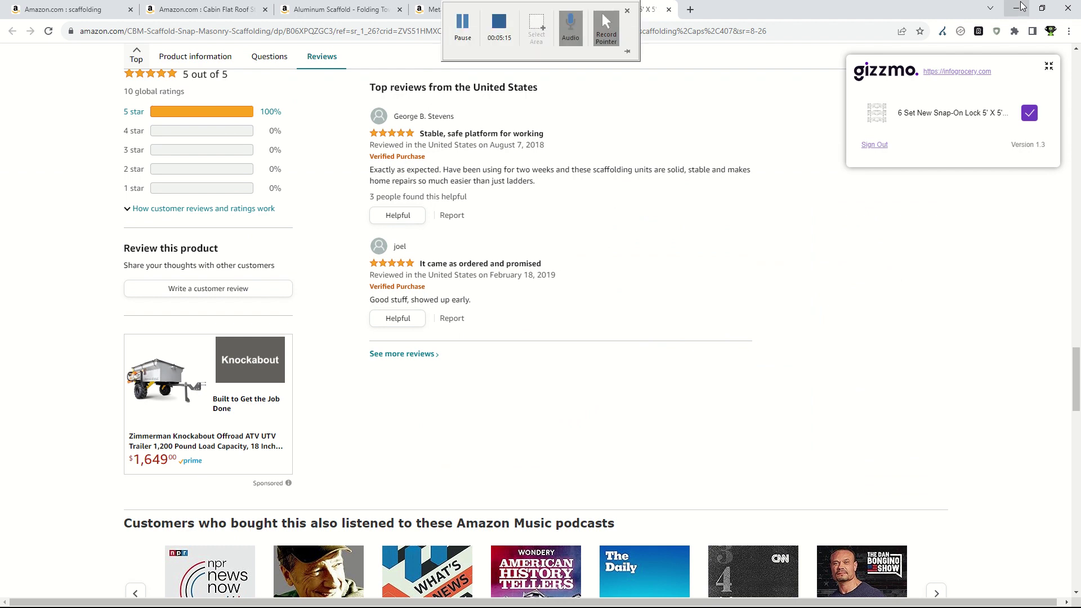
Step: Return to the Gizzmo AI page in WordPress and refresh its Product Review list
{"action": "key", "text": "alt+Tab"}
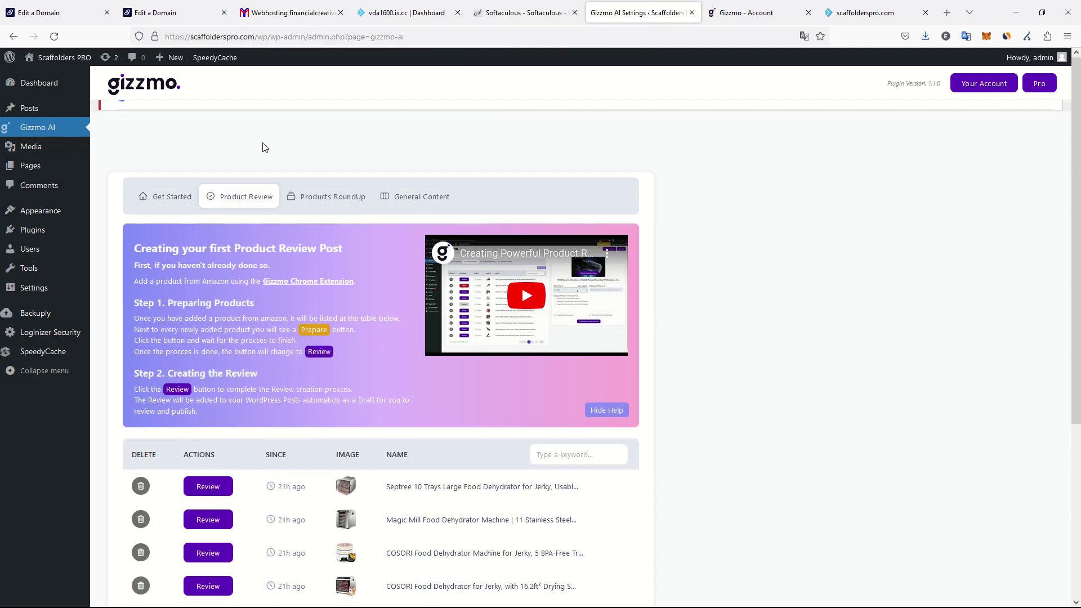
{"action": "key", "text": "F5"}
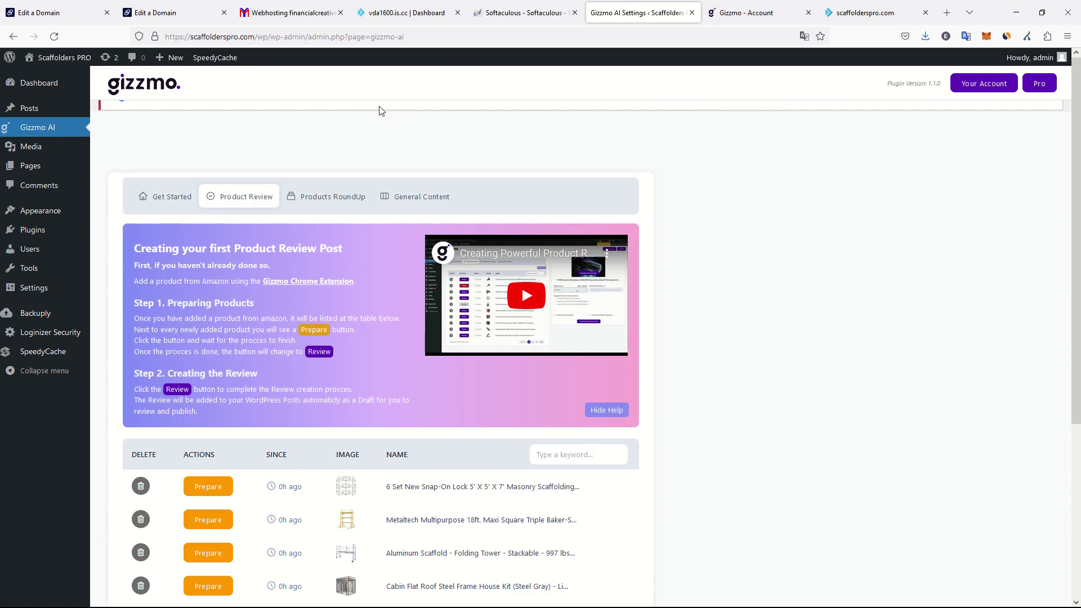
Step: Prepare the Cabin Flat Roof kit, Aluminum Scaffold, Metaltech tower and 6 Set Snap-On Lock frame sets for AI review creation
{"action": "scroll", "coordinate": [329, 146], "scroll_direction": "down", "scroll_amount": 4}
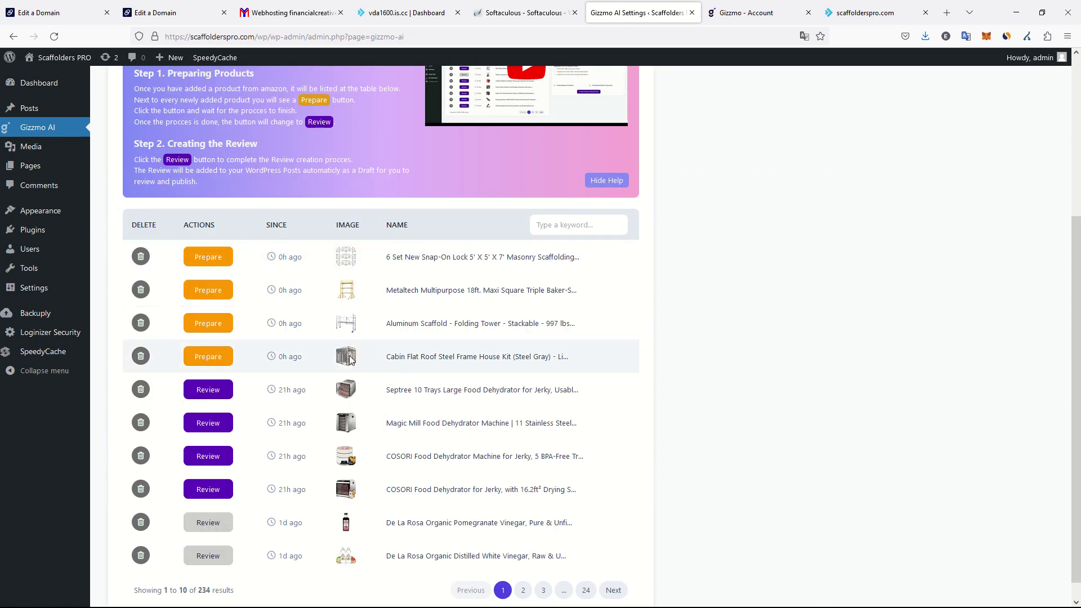
{"action": "left_click", "coordinate": [216, 357]}
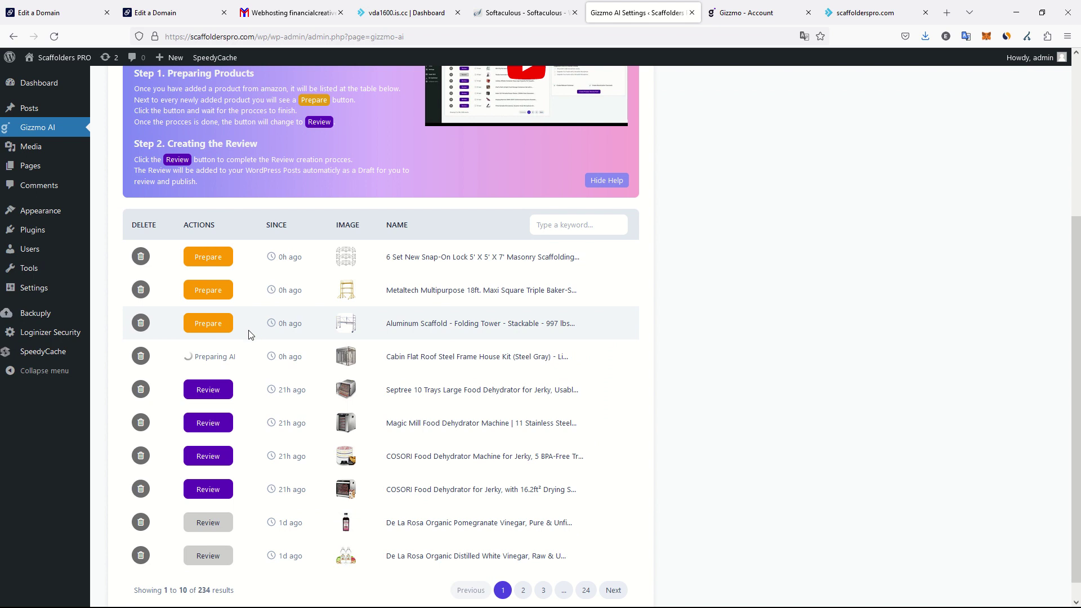
{"action": "left_click", "coordinate": [228, 327]}
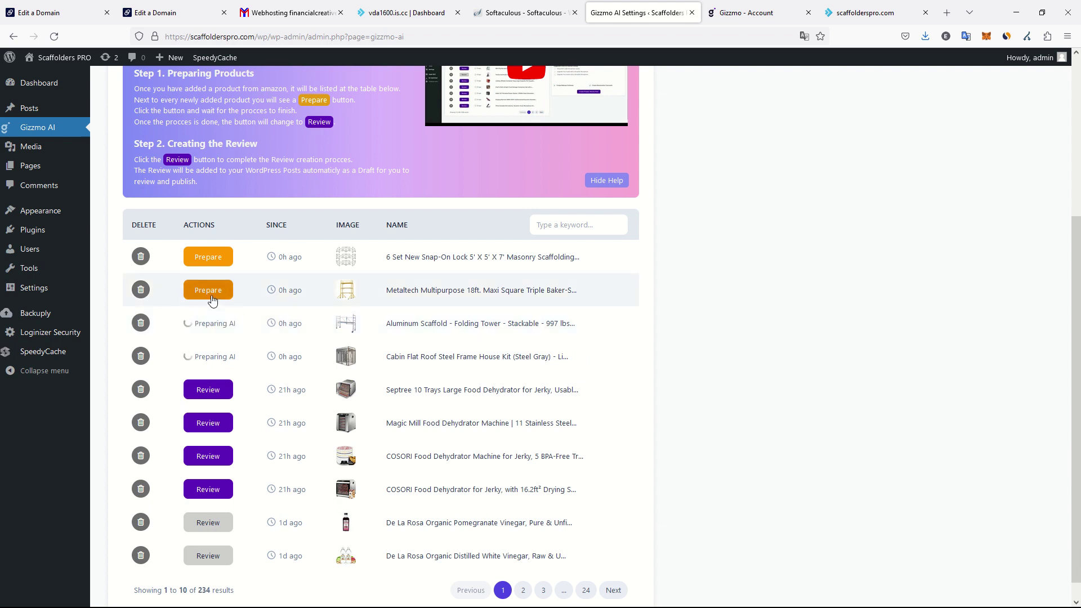
{"action": "left_click", "coordinate": [212, 297]}
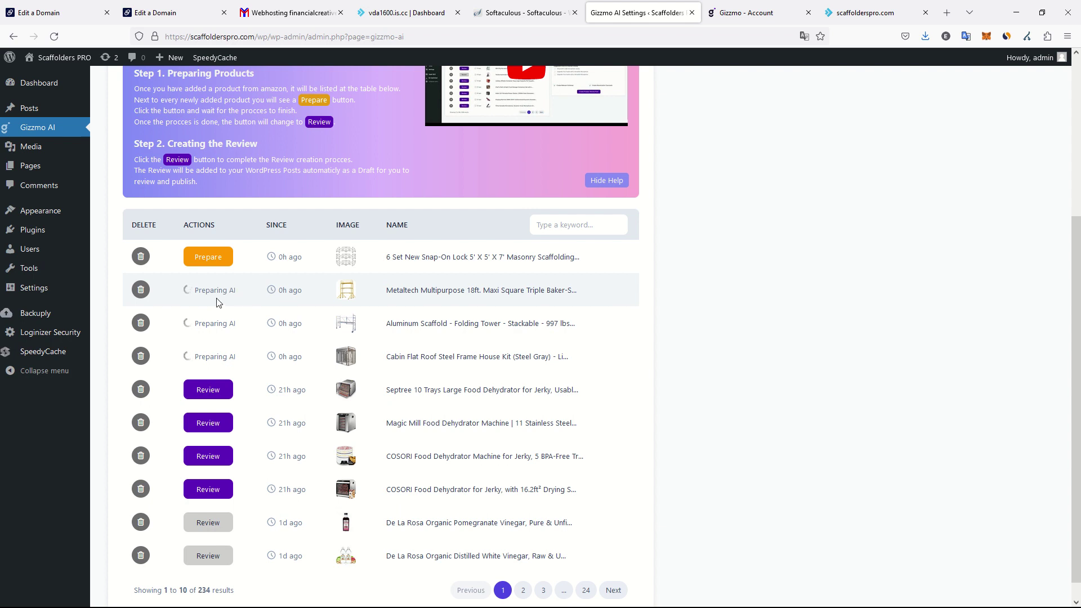
{"action": "scroll", "coordinate": [236, 373], "scroll_direction": "up", "scroll_amount": 3}
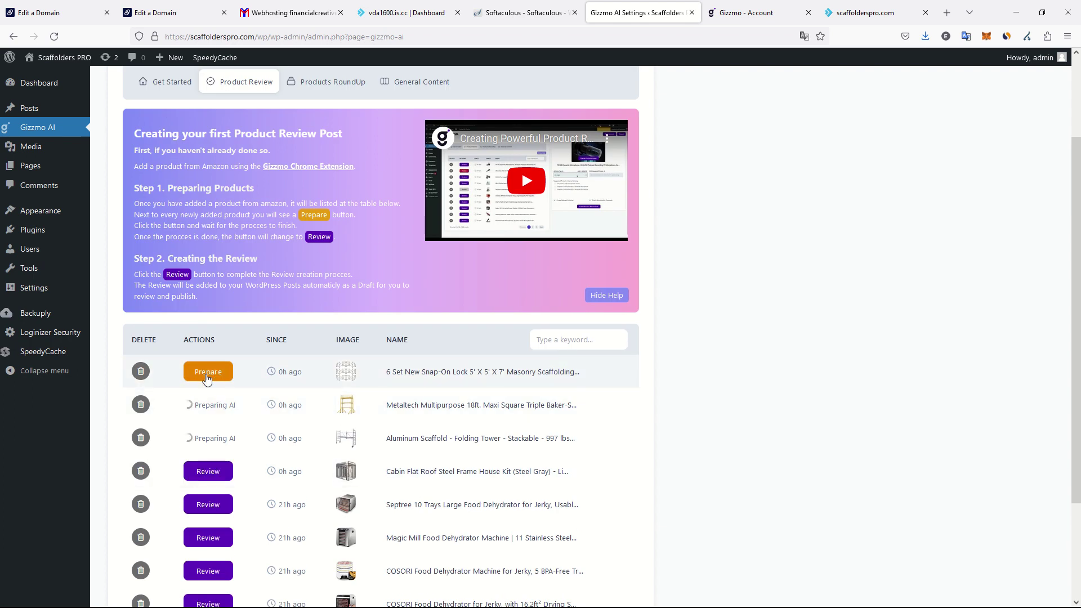
{"action": "left_click", "coordinate": [207, 375]}
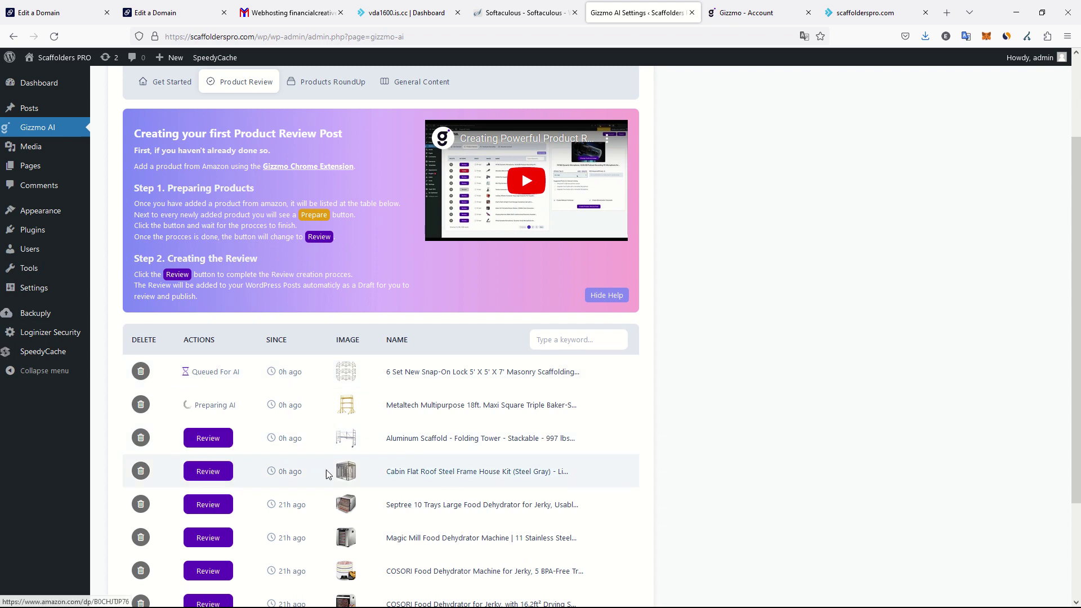
Step: Open the Cabin Flat Roof house kit's review settings and enter scaffolderspro-20 as a new affiliate tag
{"action": "left_click", "coordinate": [220, 471]}
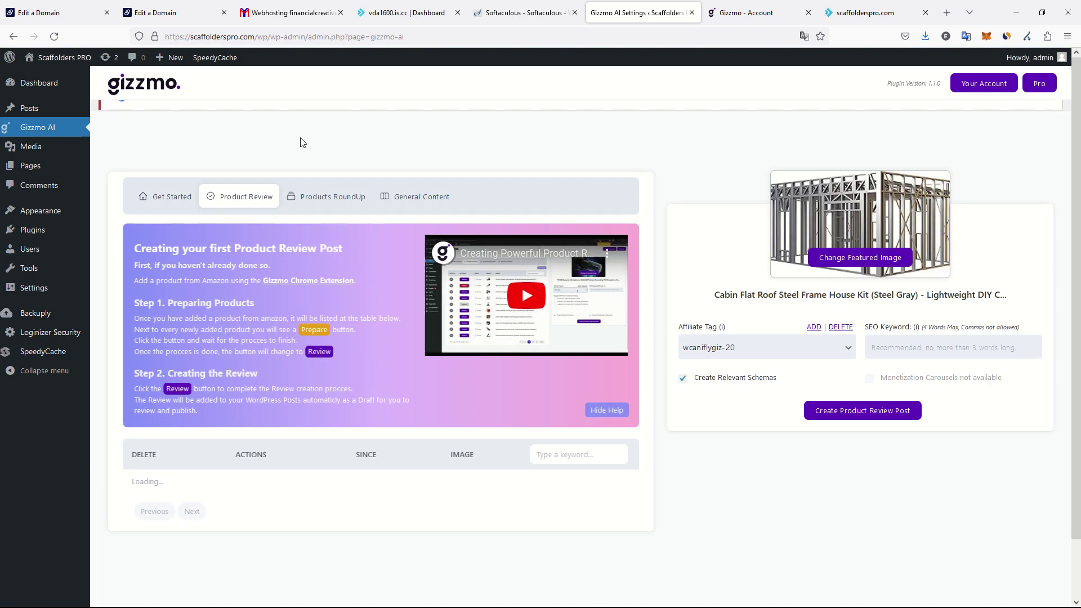
{"action": "scroll", "coordinate": [748, 278], "scroll_direction": "down", "scroll_amount": 2}
{"action": "left_click", "coordinate": [751, 234]}
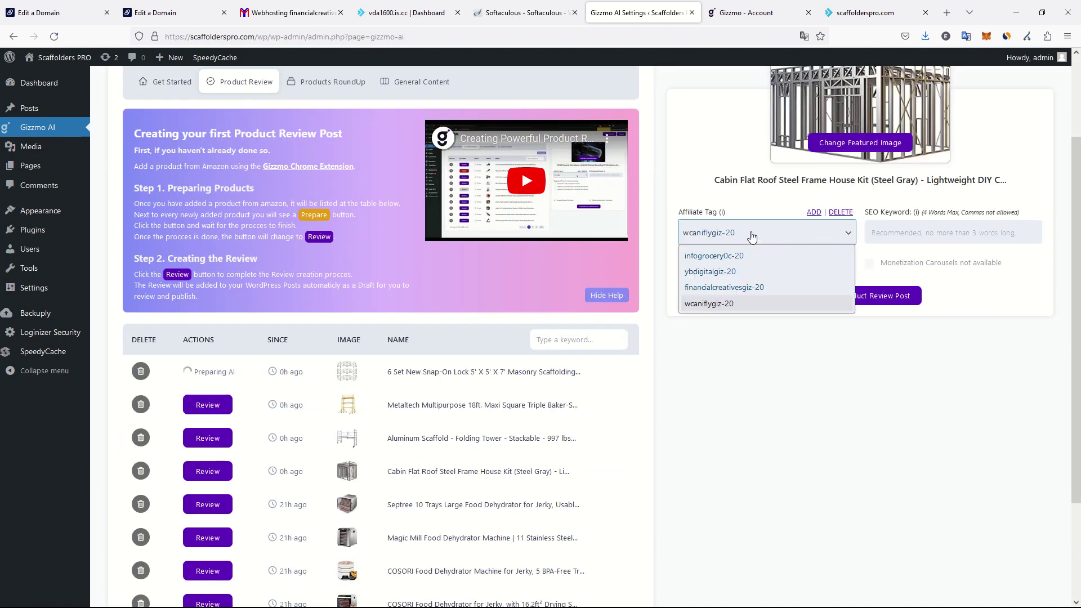
{"action": "left_click", "coordinate": [814, 212]}
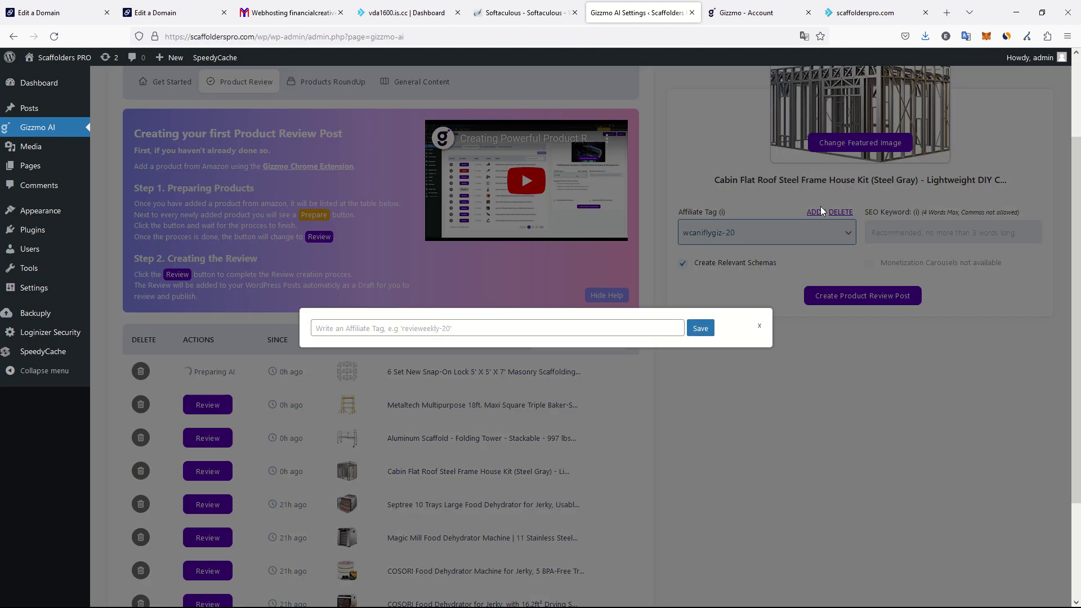
{"action": "left_click", "coordinate": [430, 327]}
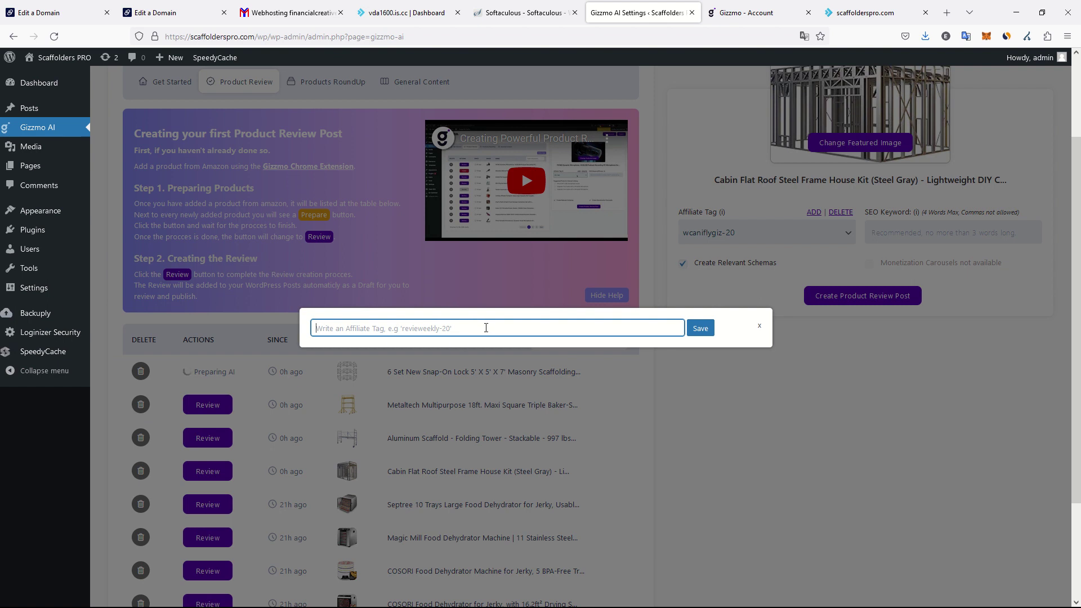
{"action": "type", "text": "scaffolderspro-20"}
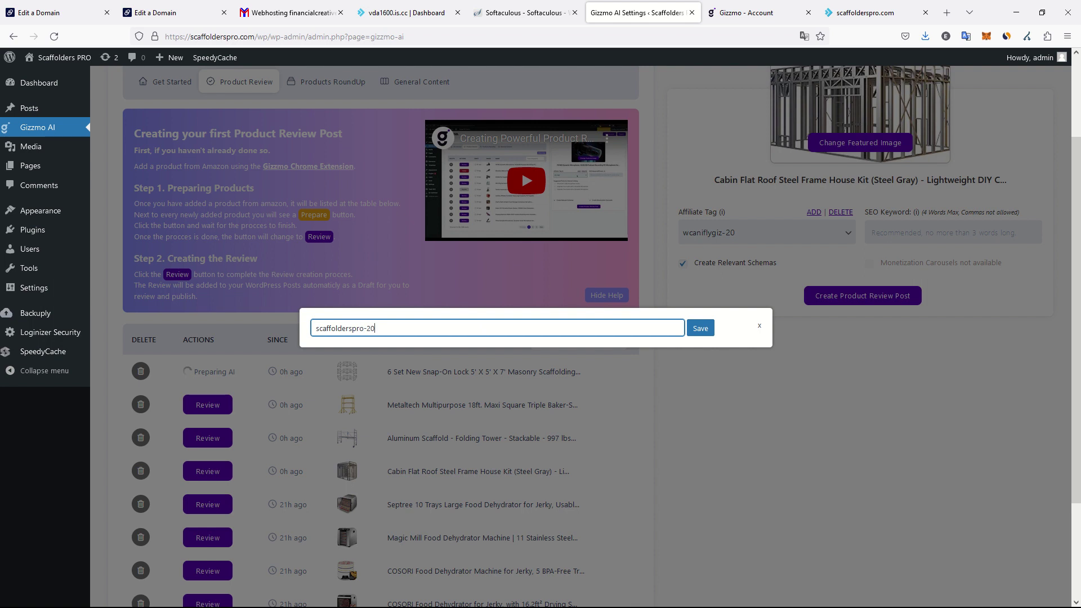
Step: Open Amazon Associates Central in a new browser tab and go to the page for managing tracking IDs
{"action": "key", "text": "ctrl+t"}
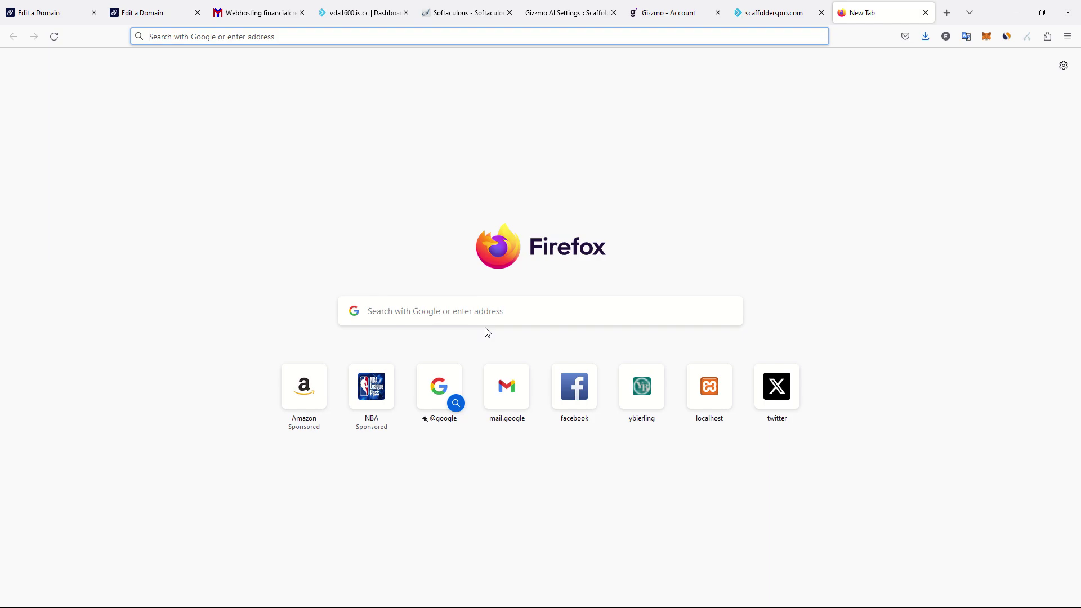
{"action": "type", "text": "amazon.com/"}
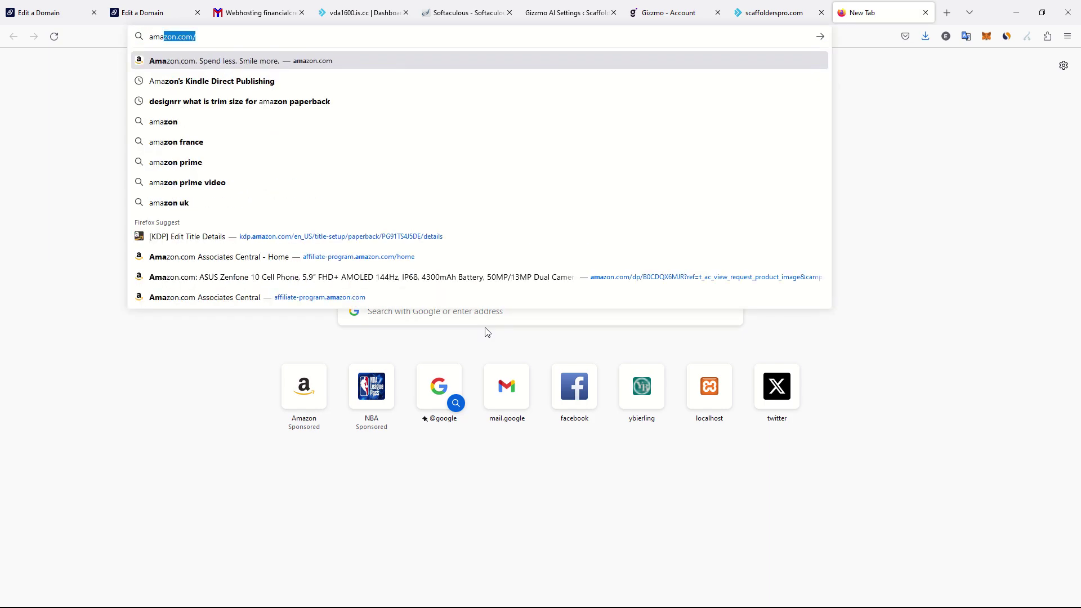
{"action": "key", "text": "Up"}
{"action": "key", "text": "Up"}
{"action": "key", "text": "Return"}
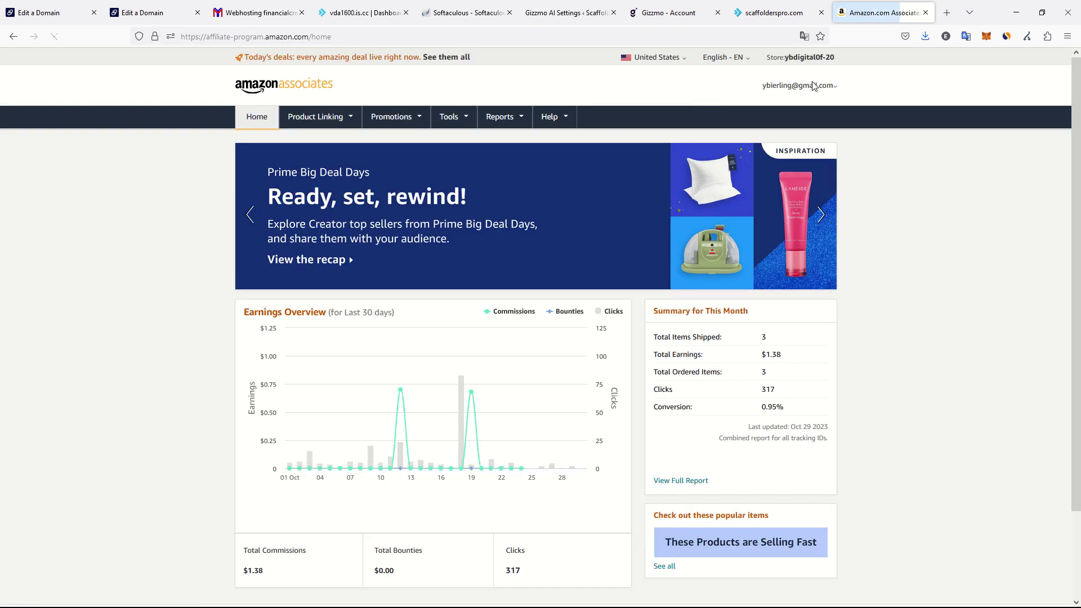
{"action": "mouse_move", "coordinate": [812, 86]}
{"action": "left_click", "coordinate": [790, 145]}
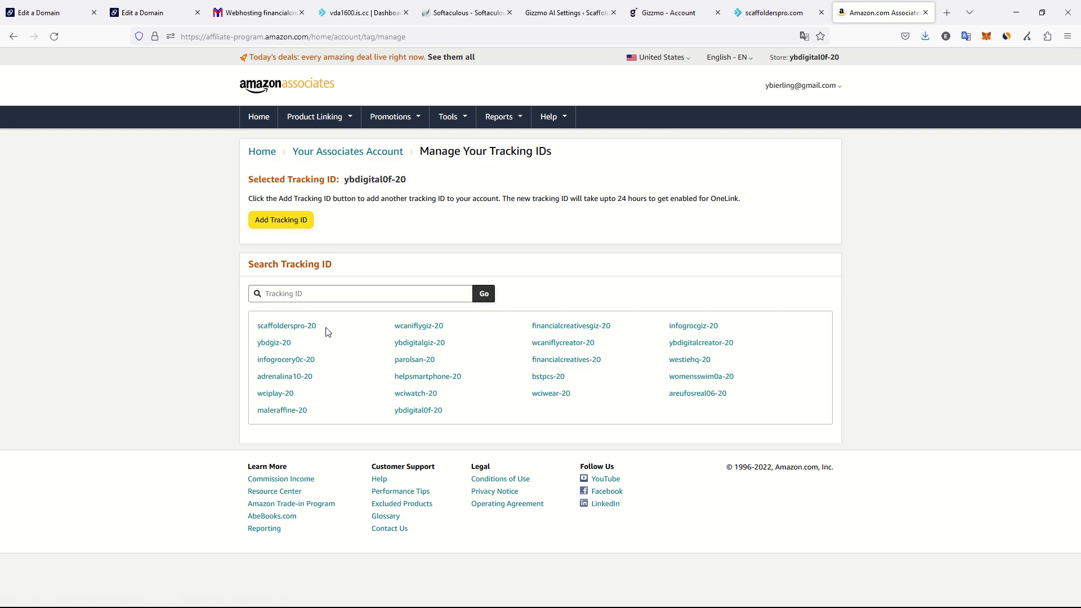
Step: Select the scaffolderspro-20 tracking ID and copy its name
{"action": "left_click_drag", "start_coordinate": [327, 331], "coordinate": [272, 326]}
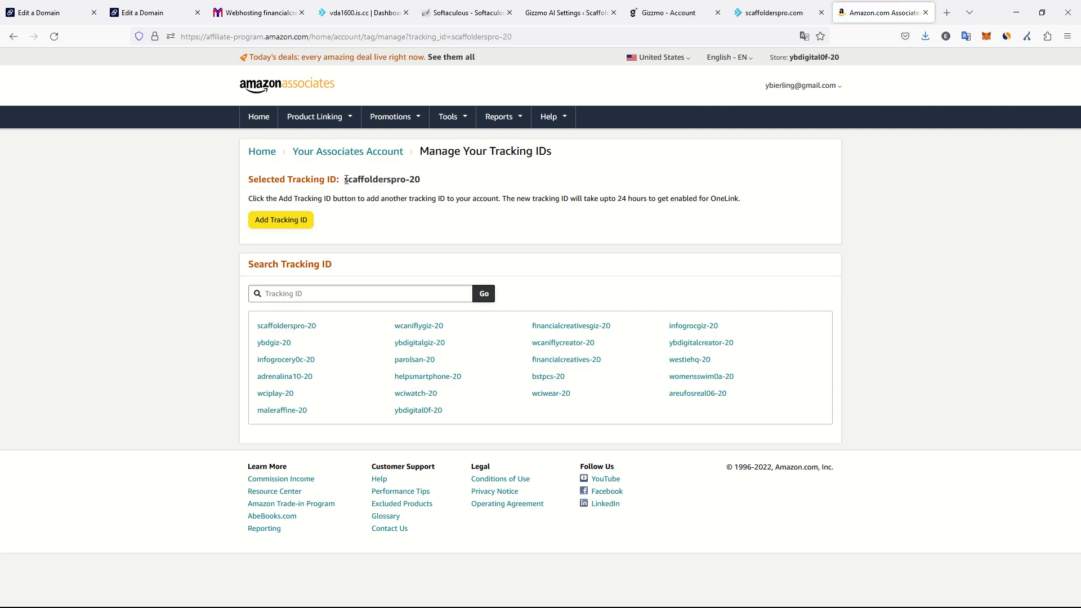
{"action": "left_click_drag", "start_coordinate": [362, 183], "coordinate": [423, 183]}
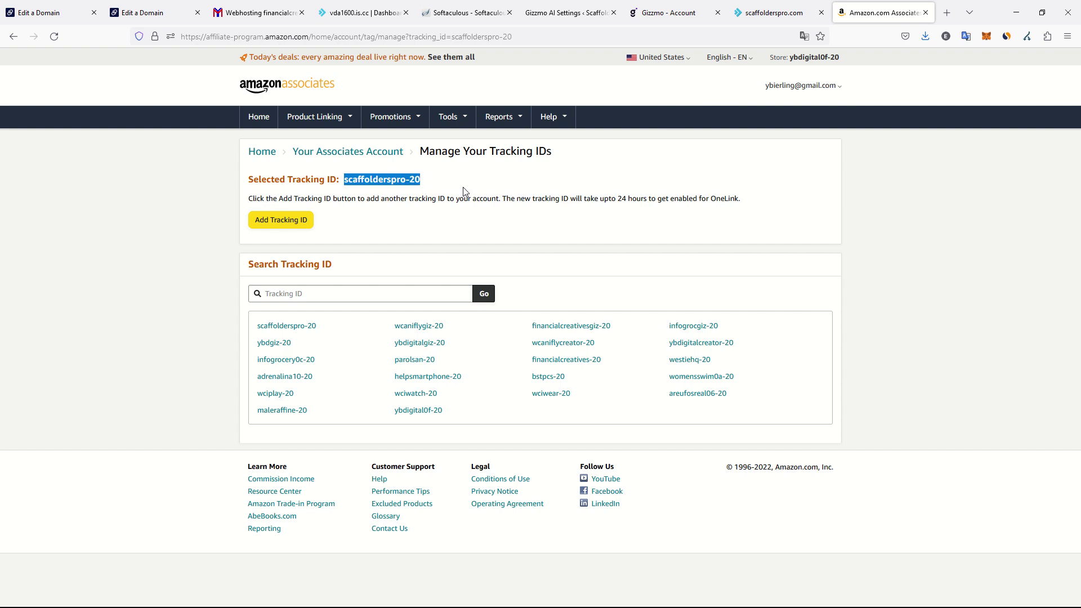
{"action": "left_click", "coordinate": [415, 192]}
Step: Return to the Gizzmo AI page, replace the new affiliate tag with the copied scaffolderspro-20 and save it
{"action": "left_click", "coordinate": [670, 13]}
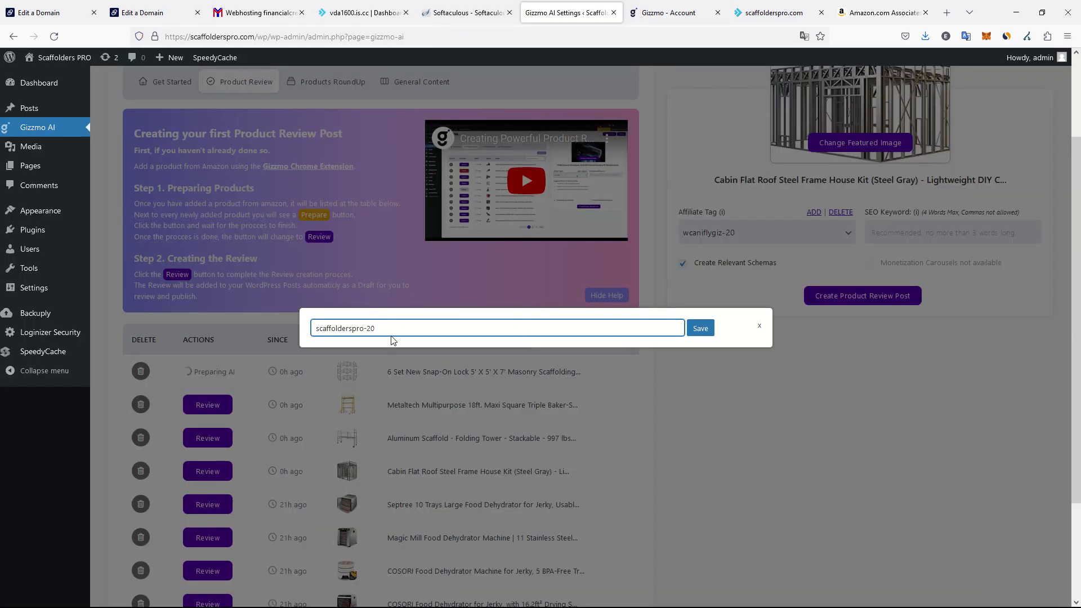
{"action": "key", "text": "ctrl+a"}
{"action": "key", "text": "ctrl+v"}
{"action": "key", "text": "Home"}
{"action": "key", "text": "Delete"}
{"action": "left_click", "coordinate": [700, 328]}
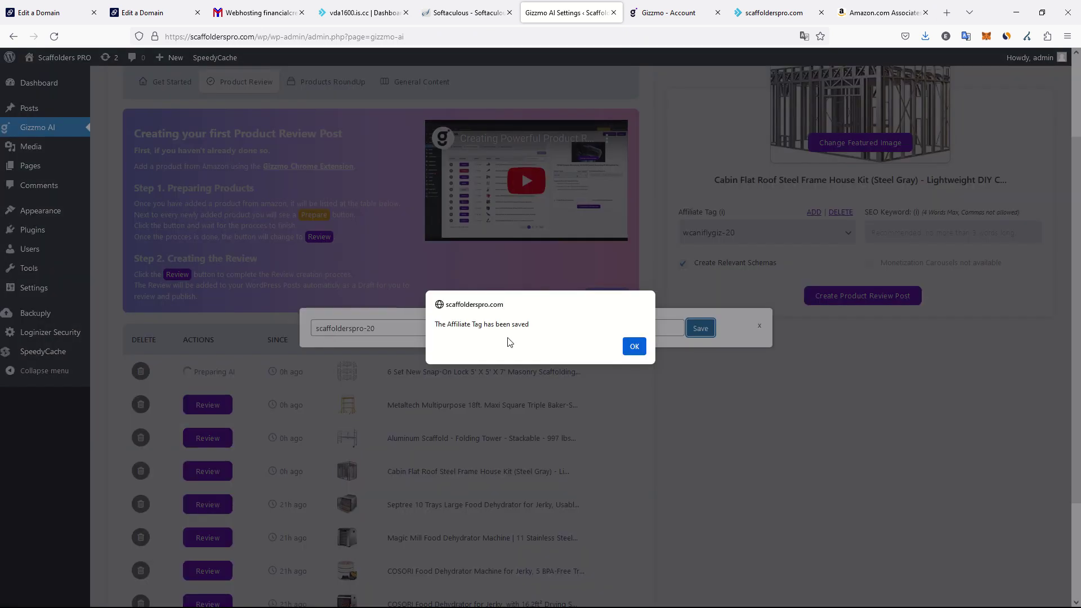
{"action": "left_click", "coordinate": [633, 346]}
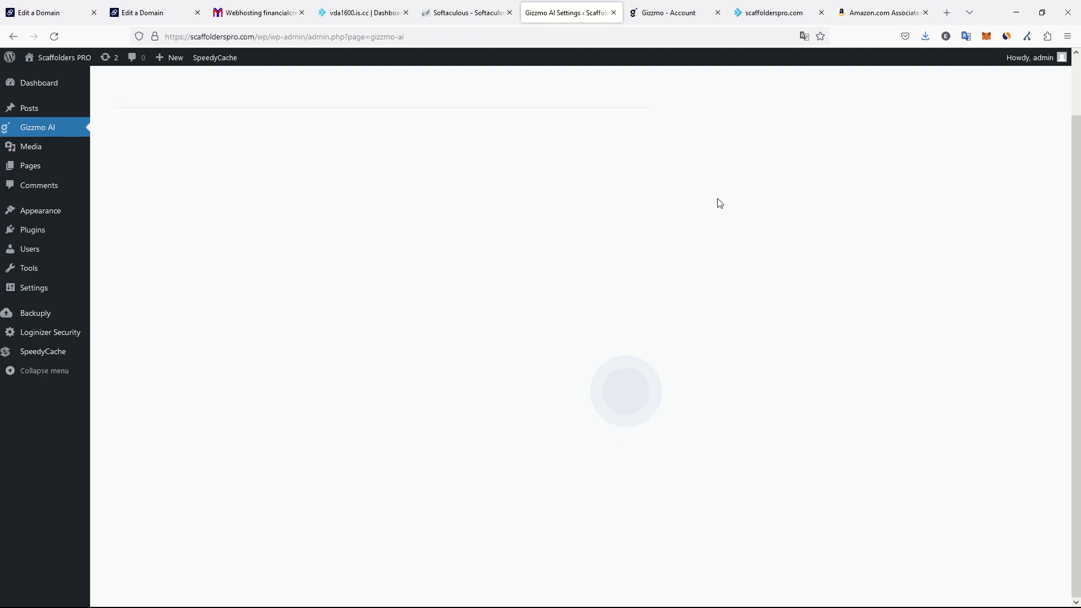
Step: Create the product review post for the Cabin Flat Roof house kit using the scaffolderspro-20 affiliate tag
{"action": "scroll", "coordinate": [736, 209], "scroll_direction": "down", "scroll_amount": 2}
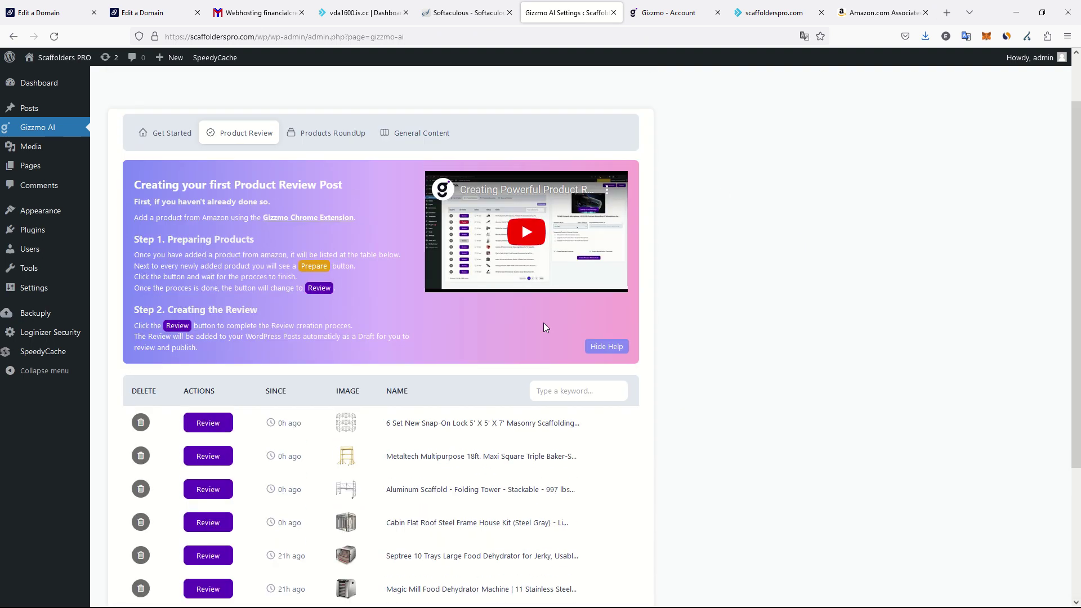
{"action": "scroll", "coordinate": [294, 405], "scroll_direction": "down", "scroll_amount": 2}
{"action": "left_click", "coordinate": [210, 410]}
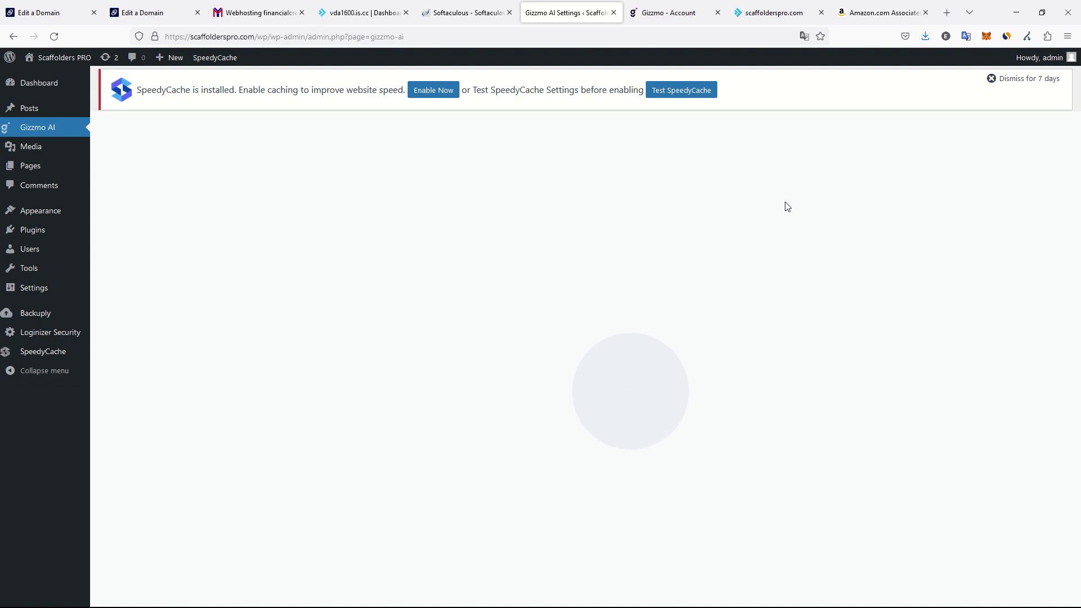
{"action": "left_click", "coordinate": [731, 347]}
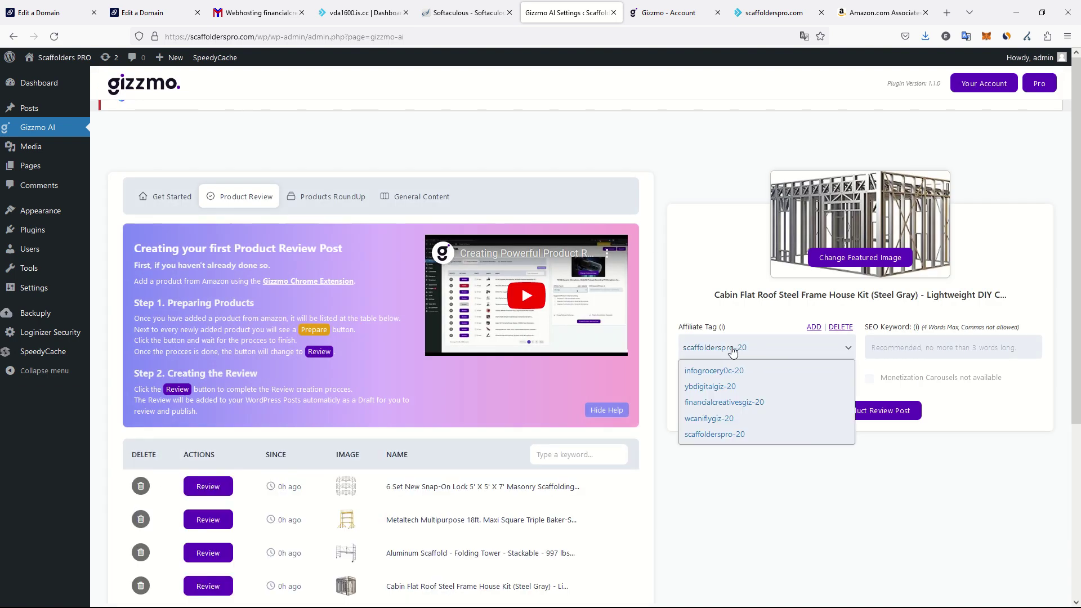
{"action": "left_click", "coordinate": [742, 299]}
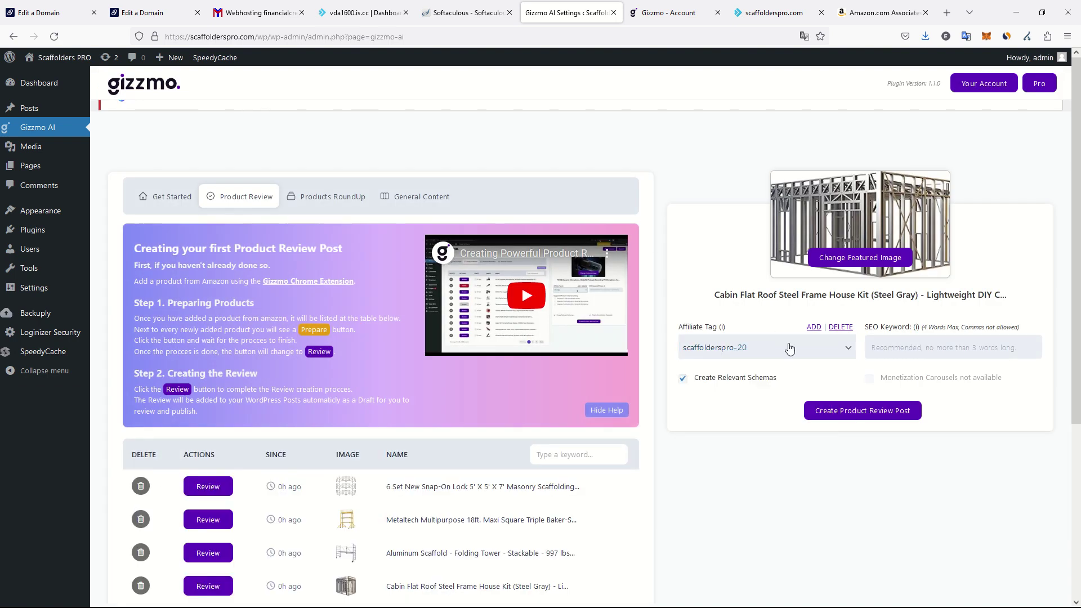
{"action": "left_click", "coordinate": [859, 415]}
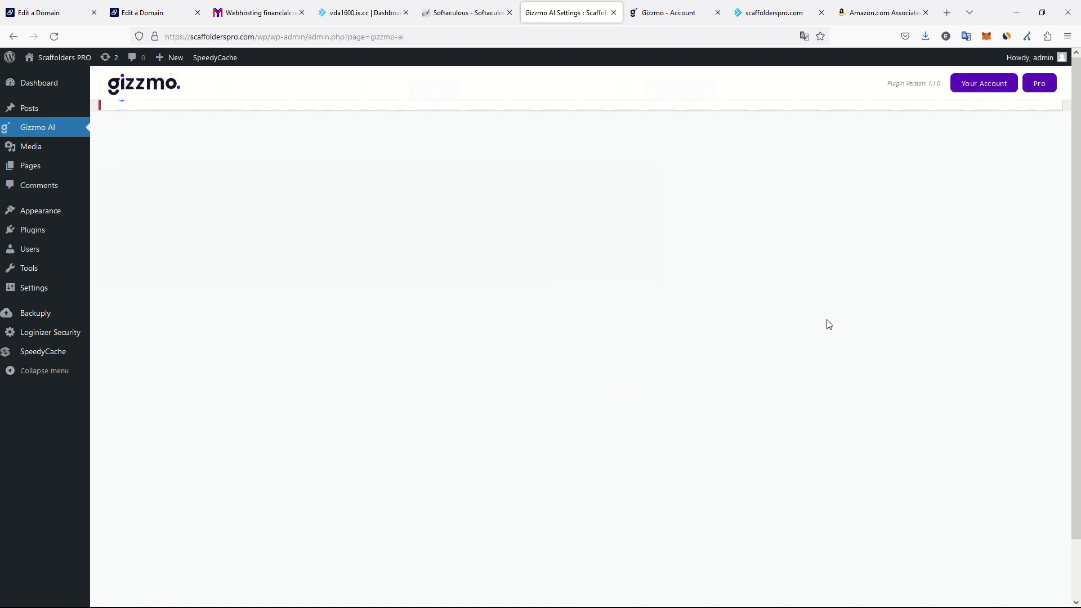
Step: Create the product review post for the Aluminum Scaffold Folding Tower with relevant schemas and monetization carousels
{"action": "scroll", "coordinate": [805, 333], "scroll_direction": "down", "scroll_amount": 2}
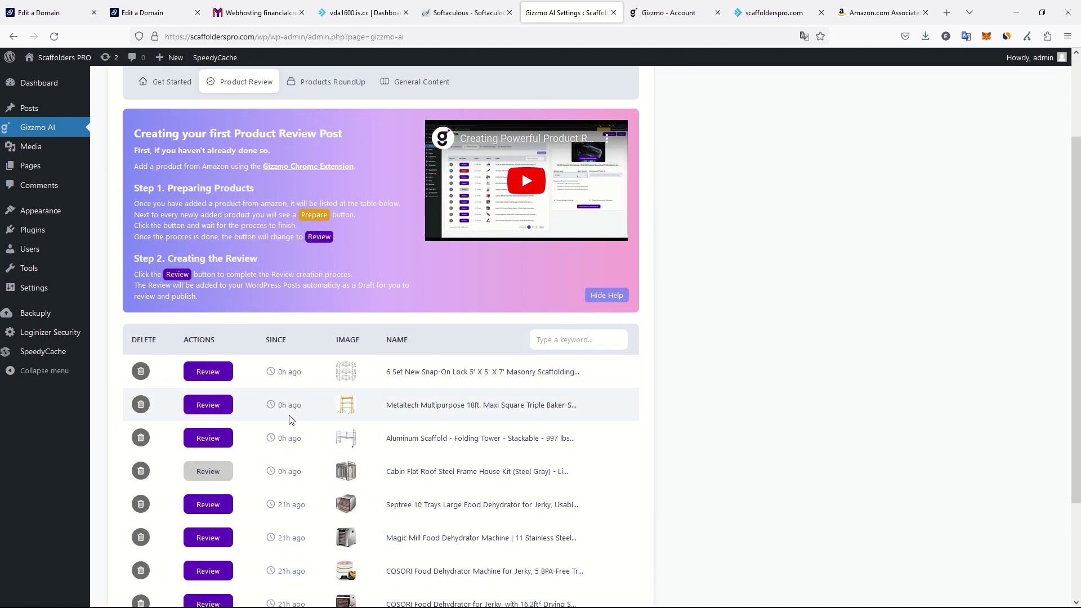
{"action": "left_click", "coordinate": [219, 438]}
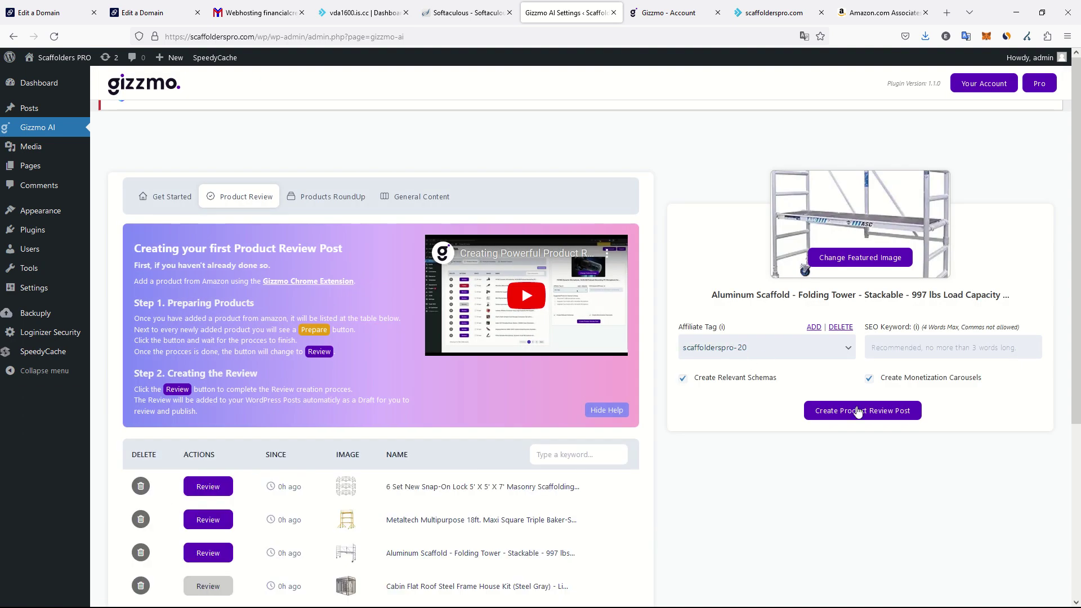
{"action": "left_click", "coordinate": [856, 410]}
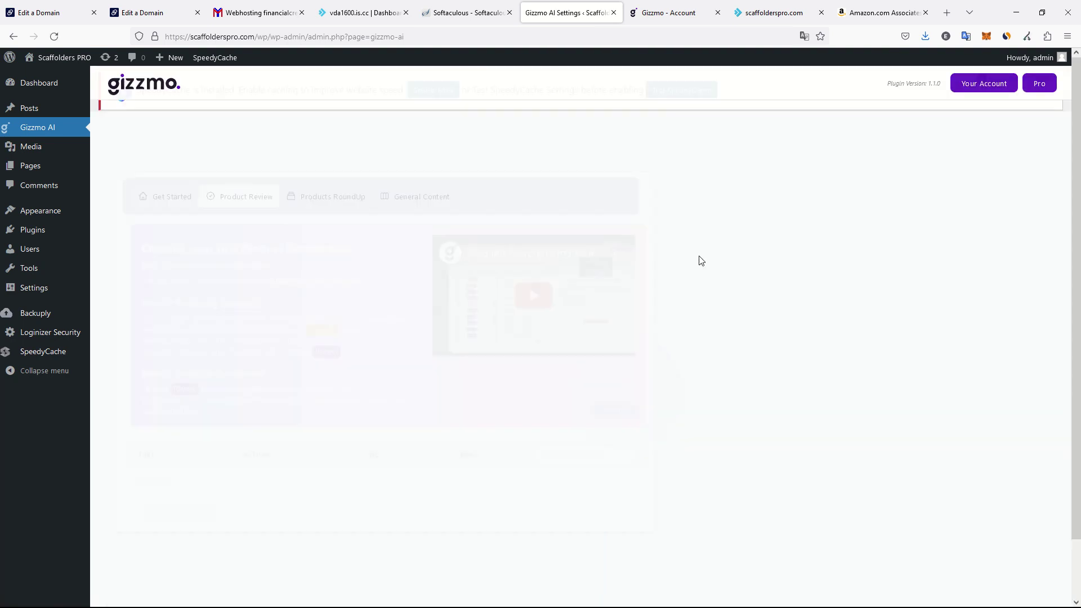
Step: Check the featured image choices for the Metaltech 18ft. scaffold tower and create its product review post
{"action": "scroll", "coordinate": [304, 360], "scroll_direction": "down", "scroll_amount": 2}
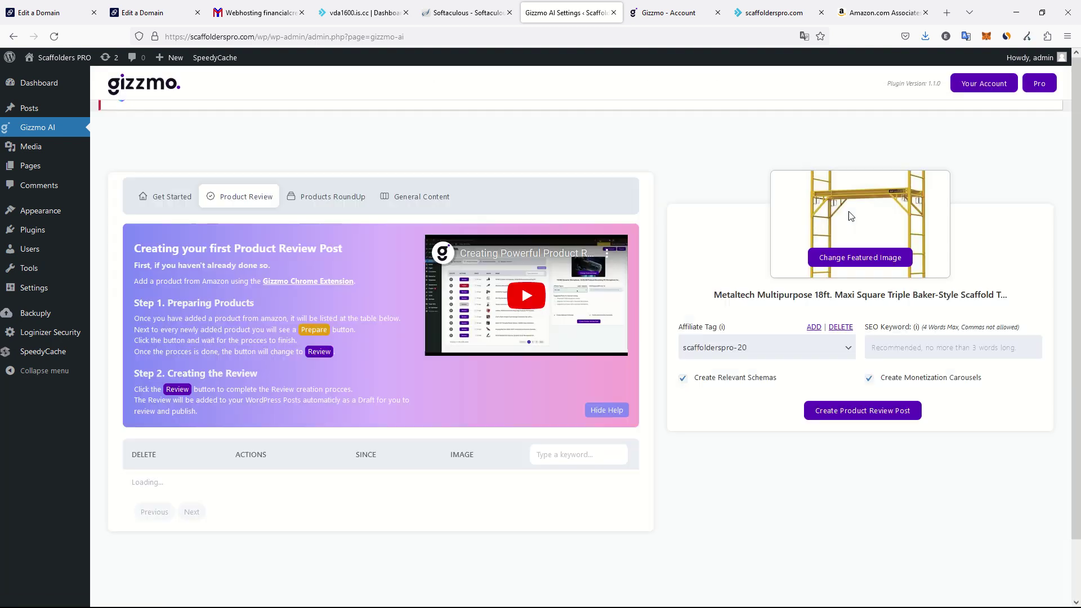
{"action": "left_click", "coordinate": [853, 252]}
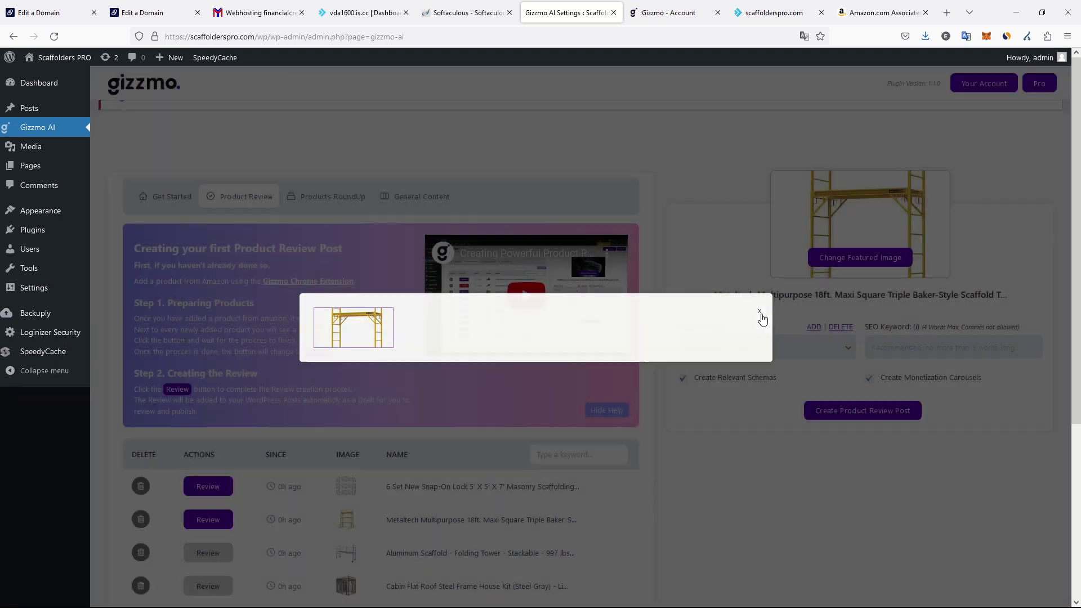
{"action": "left_click", "coordinate": [759, 313]}
{"action": "left_click", "coordinate": [874, 417]}
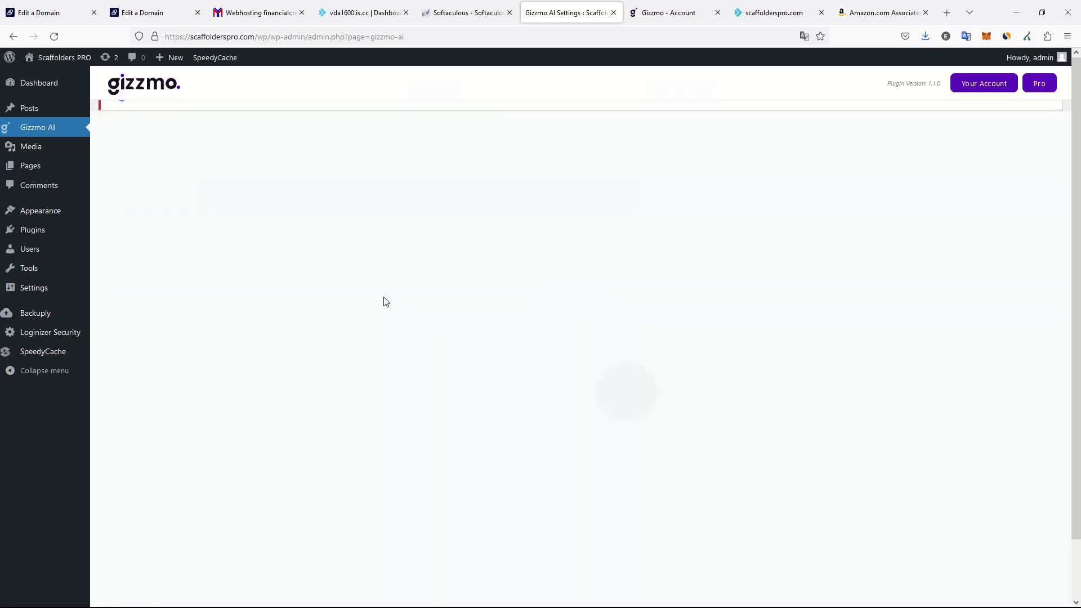
Step: Set the 6 Set Snap-On Lock frames' featured image to the outdoor scaffold tower photo and create their product review post
{"action": "scroll", "coordinate": [209, 454], "scroll_direction": "down", "scroll_amount": 2}
{"action": "left_click", "coordinate": [215, 427]}
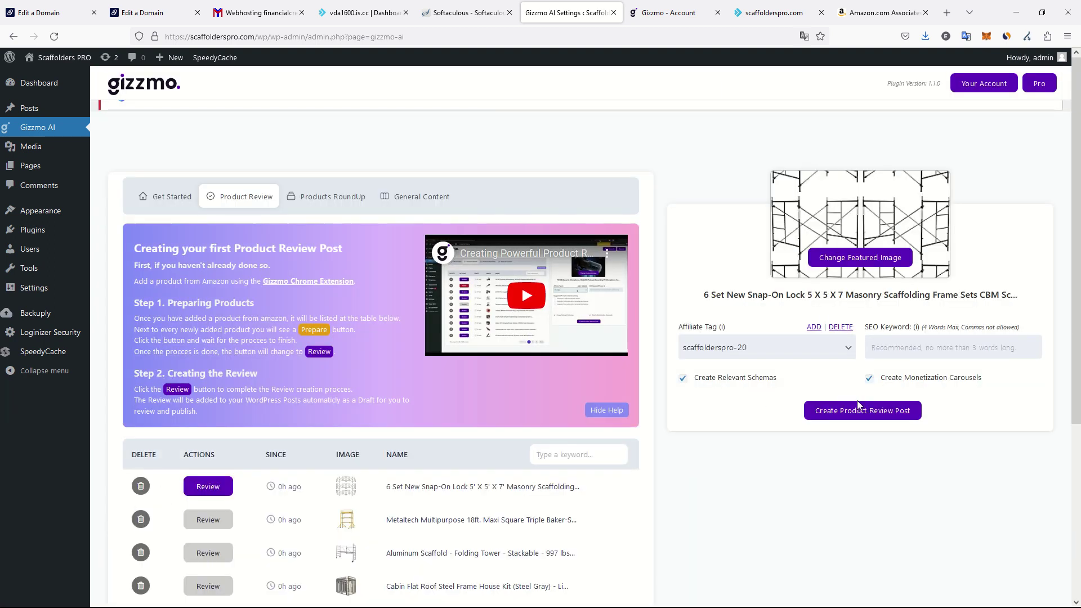
{"action": "left_click", "coordinate": [881, 260]}
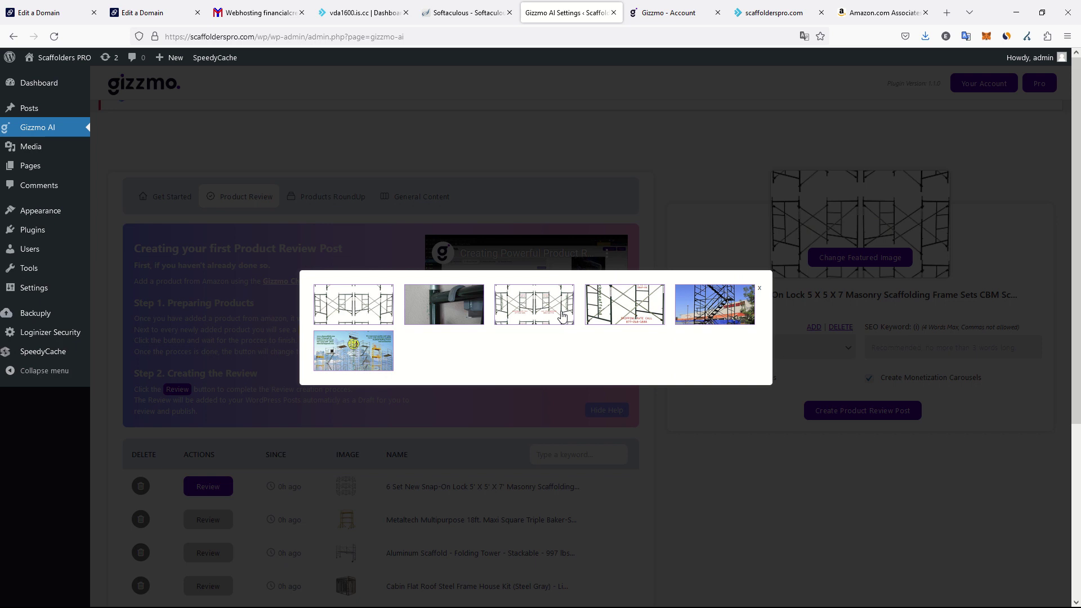
{"action": "left_click", "coordinate": [703, 309]}
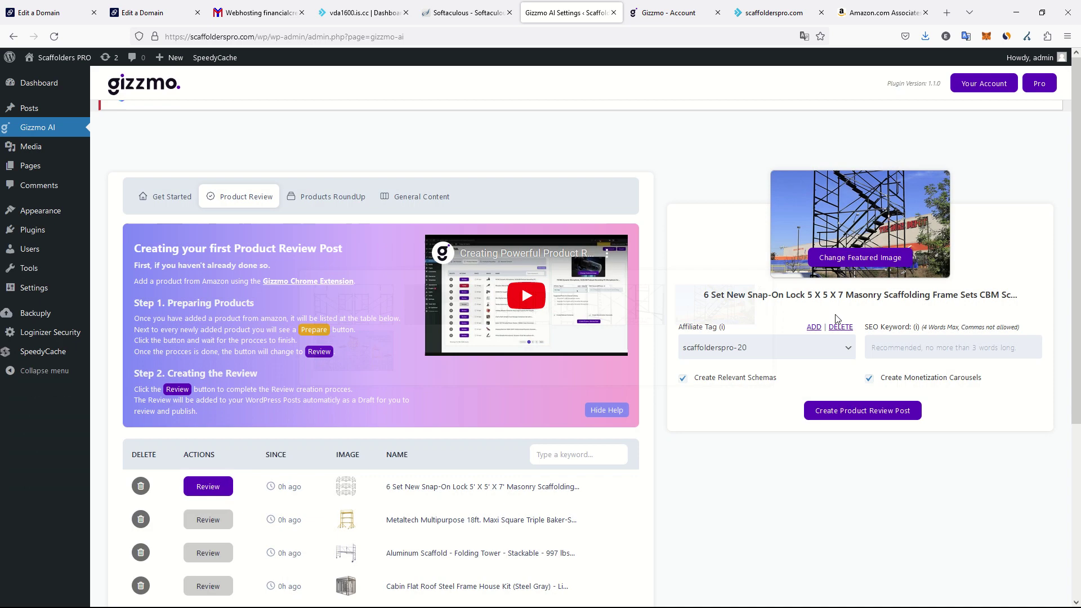
{"action": "left_click", "coordinate": [861, 410]}
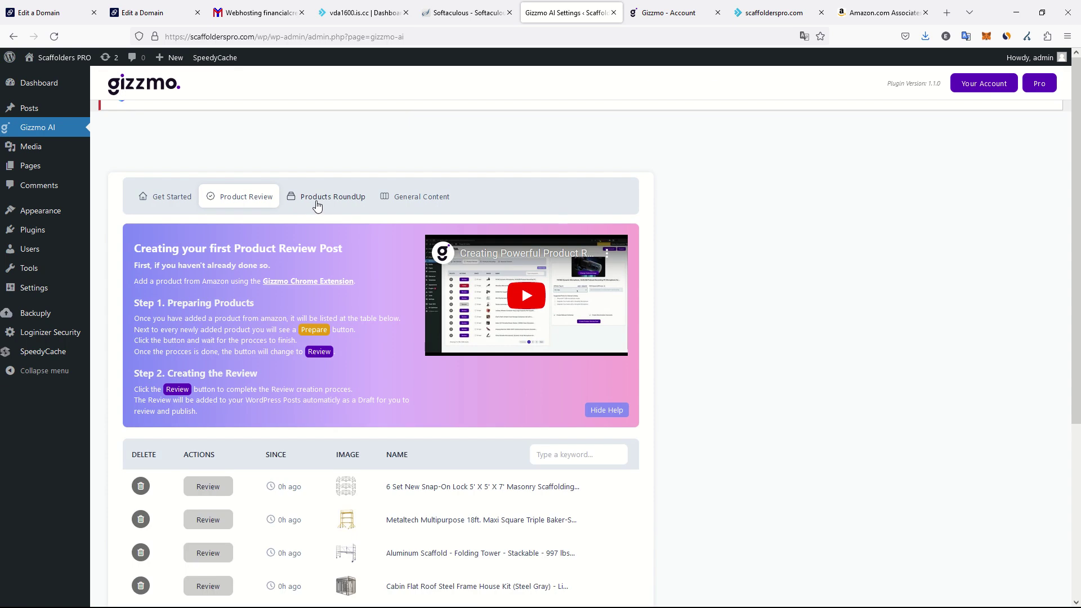
Step: Start a products roundup and add the Cabin Flat Roof kit, Aluminum Scaffold, Metaltech 18ft. and 6 Set Snap-On Lock products to it
{"action": "left_click", "coordinate": [317, 206]}
{"action": "scroll", "coordinate": [299, 374], "scroll_direction": "down", "scroll_amount": 3}
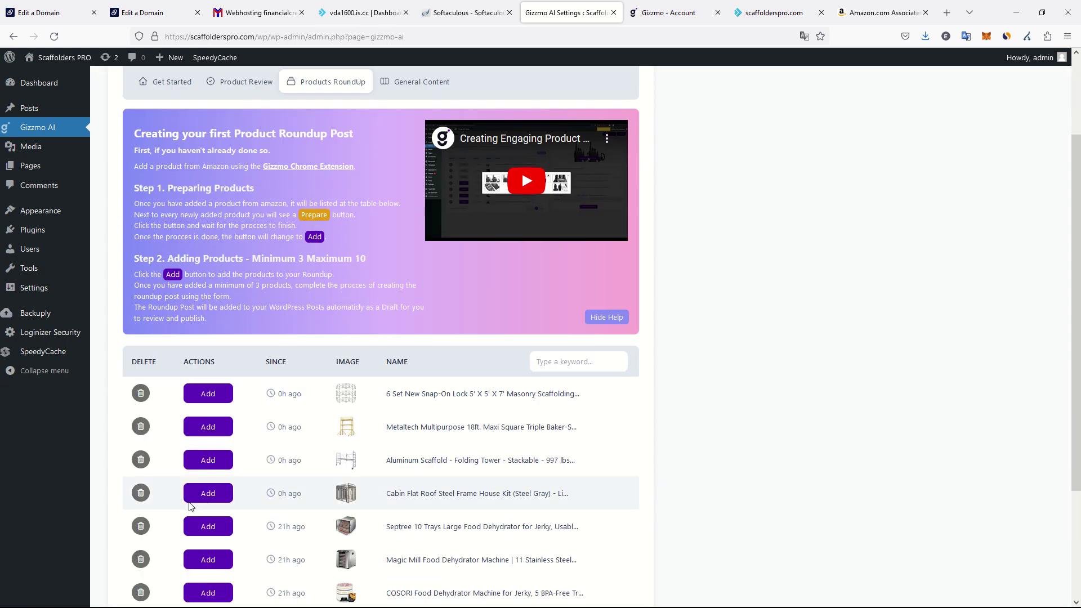
{"action": "left_click", "coordinate": [215, 493]}
{"action": "left_click", "coordinate": [214, 459]}
{"action": "left_click", "coordinate": [214, 427]}
{"action": "left_click", "coordinate": [216, 396]}
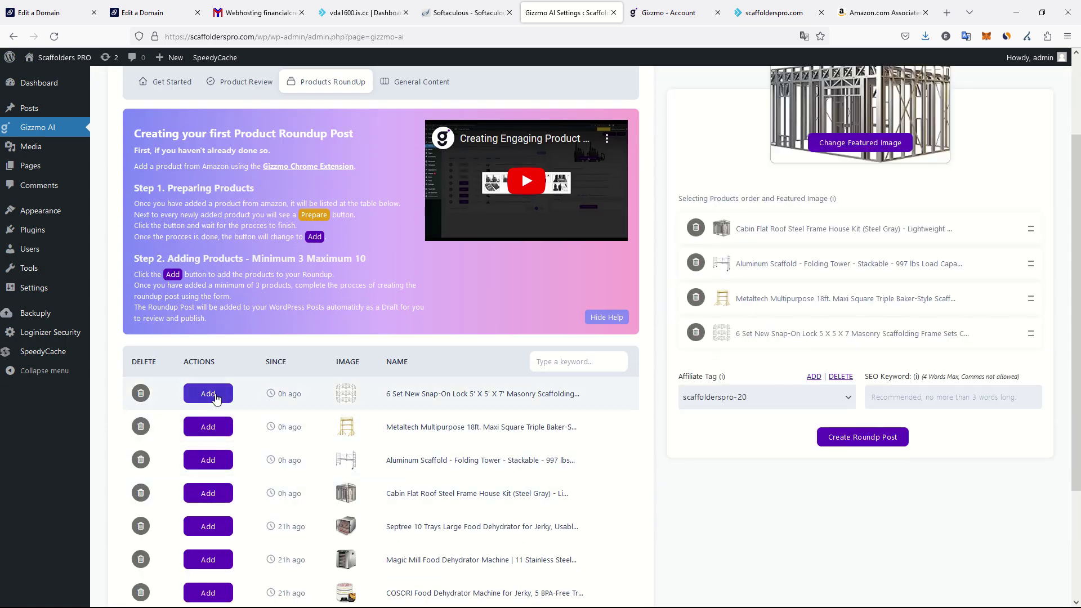
{"action": "left_click_drag", "start_coordinate": [263, 257], "coordinate": [366, 259]}
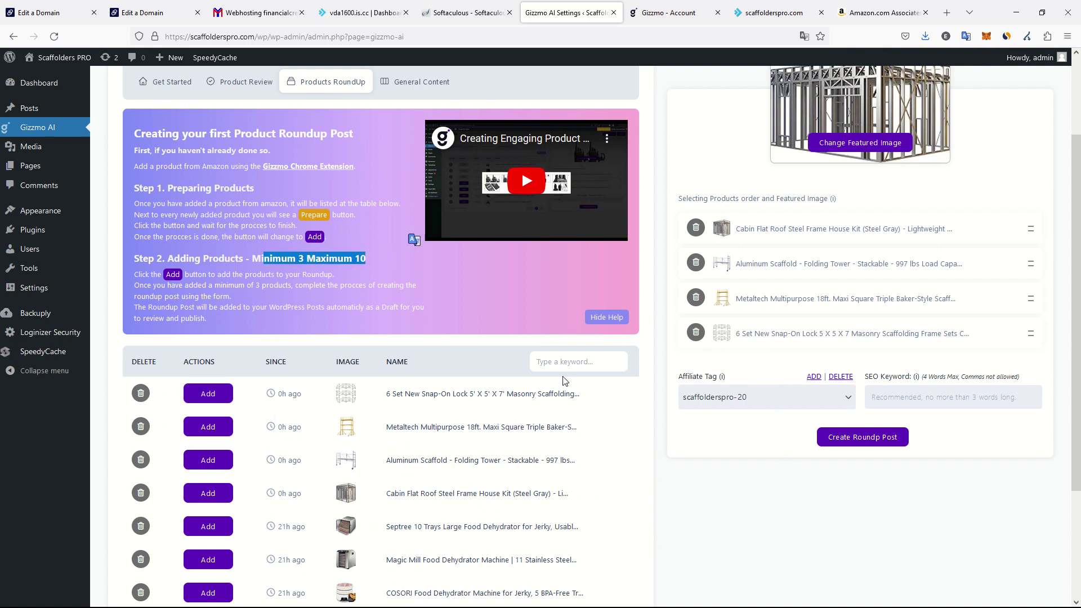
Step: Set the roundup's featured image to the steel frame on grass and create the roundup post without an SEO keyword
{"action": "scroll", "coordinate": [574, 382], "scroll_direction": "up", "scroll_amount": 3}
{"action": "left_click", "coordinate": [881, 262]}
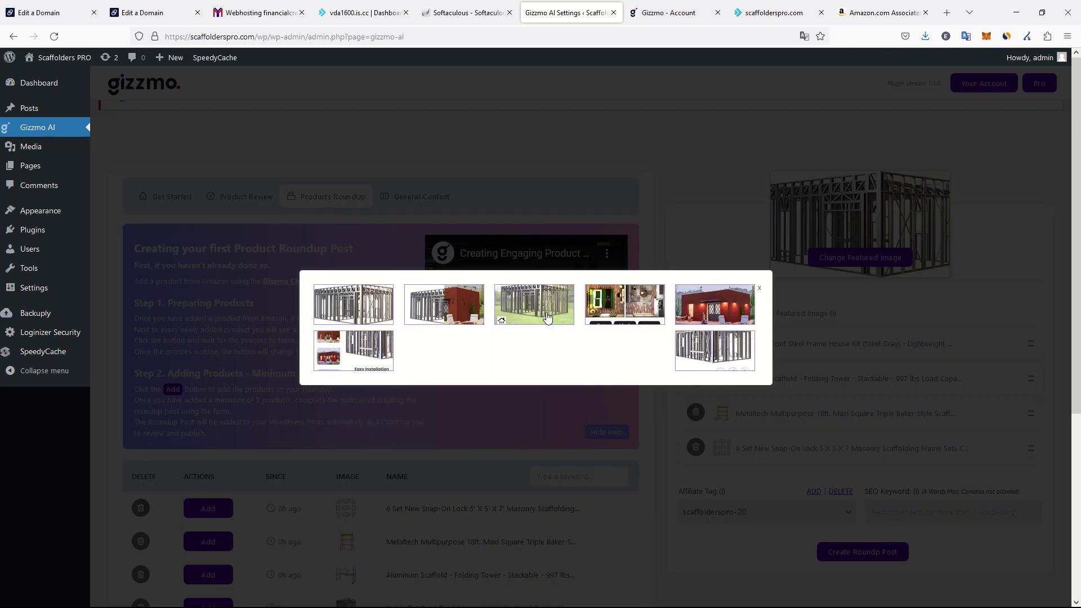
{"action": "left_click", "coordinate": [523, 312]}
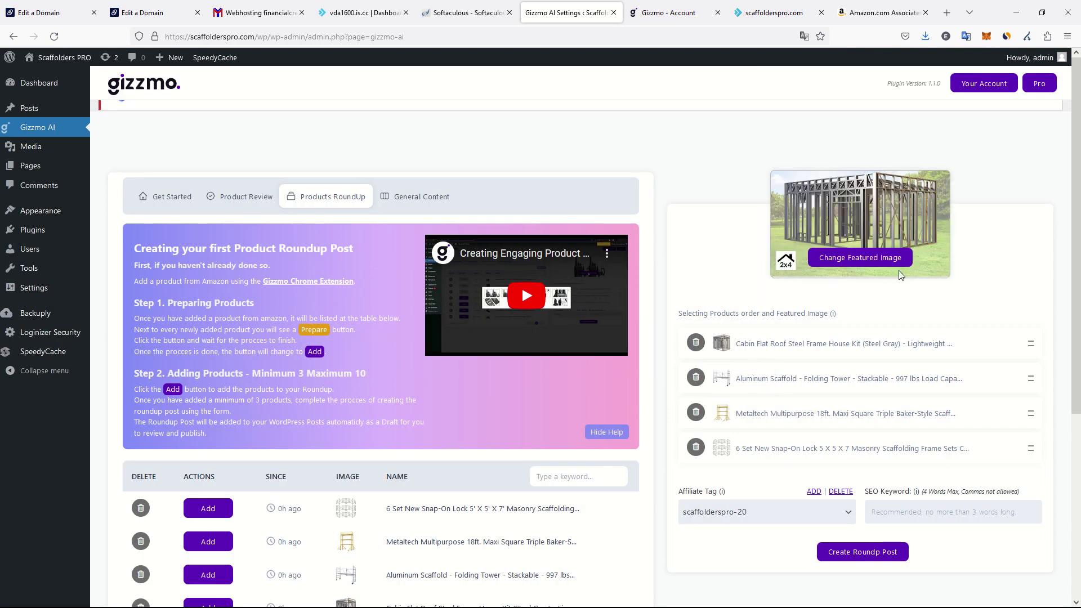
{"action": "scroll", "coordinate": [729, 461], "scroll_direction": "down", "scroll_amount": 1}
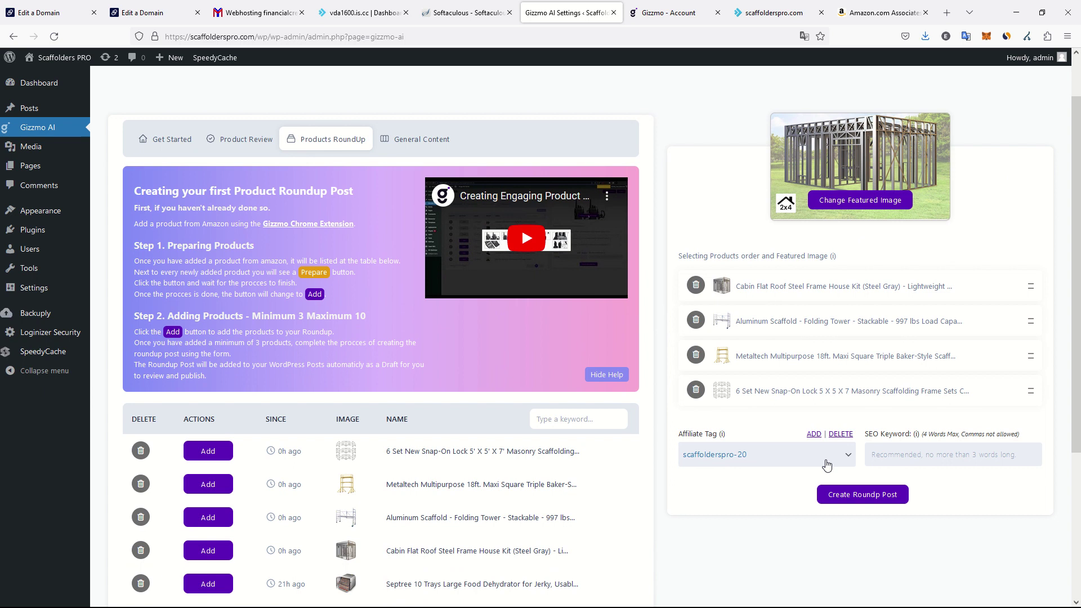
{"action": "left_click", "coordinate": [876, 453]}
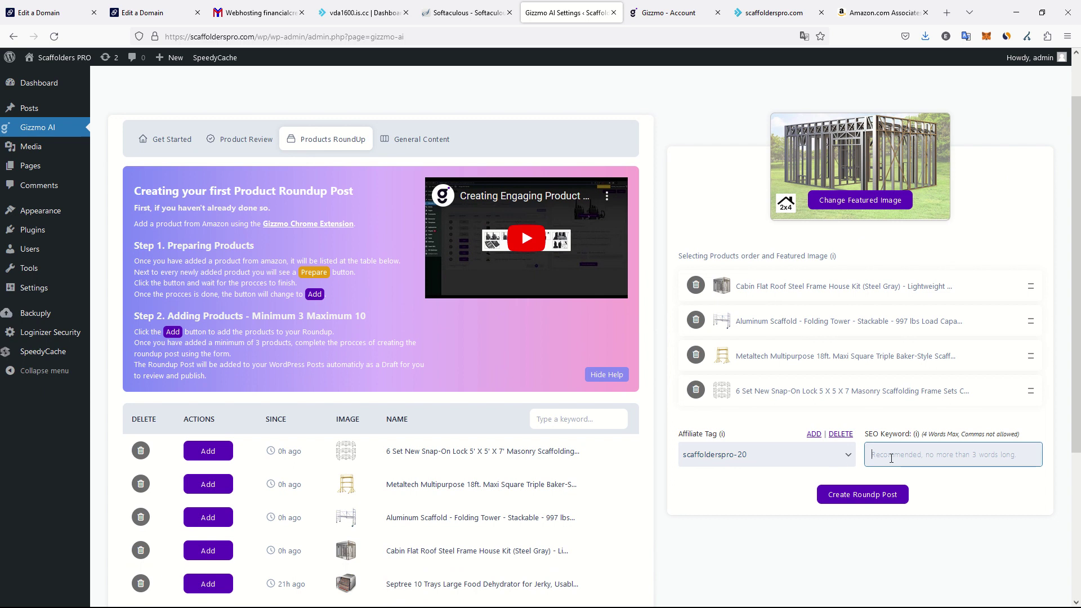
{"action": "left_click", "coordinate": [872, 495]}
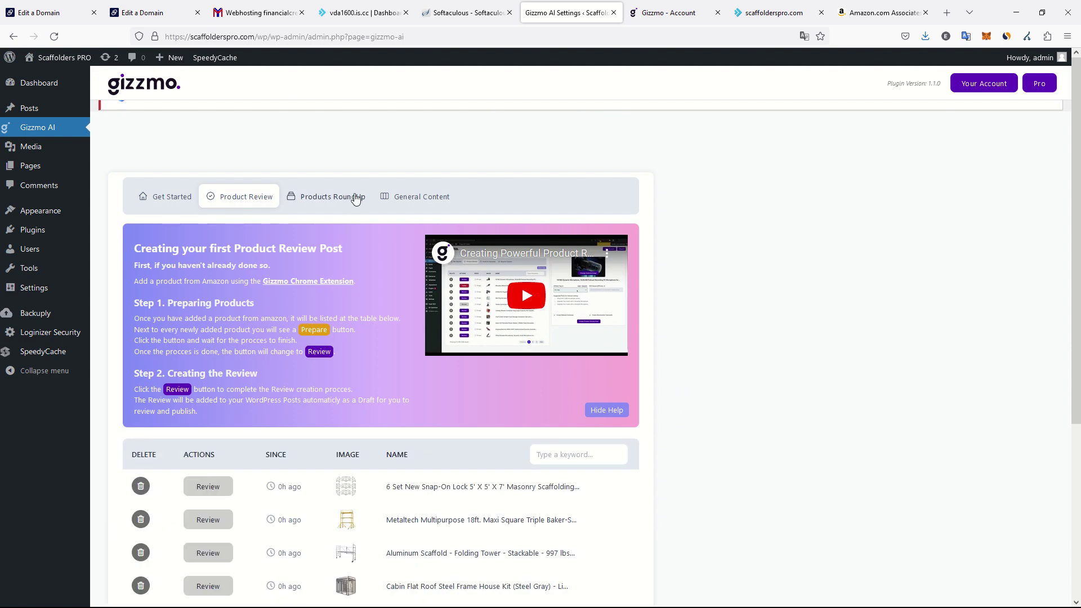
Step: Start a general content post and add the cabin kit, aluminum tower, Metaltech scaffold and Snap-On Lock frame set to it
{"action": "left_click", "coordinate": [437, 196]}
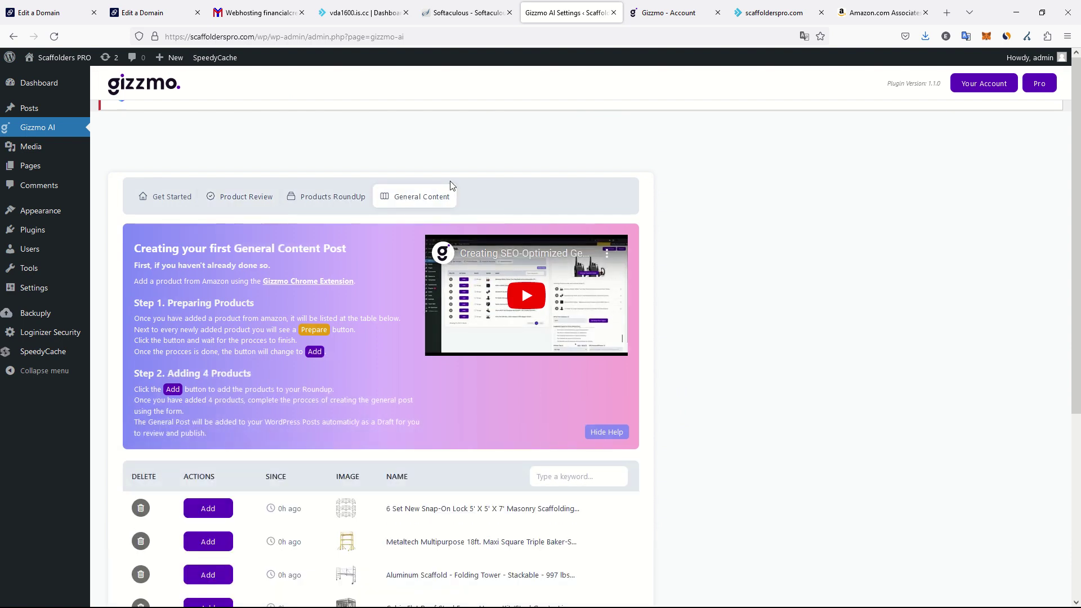
{"action": "scroll", "coordinate": [450, 185], "scroll_direction": "down", "scroll_amount": 4}
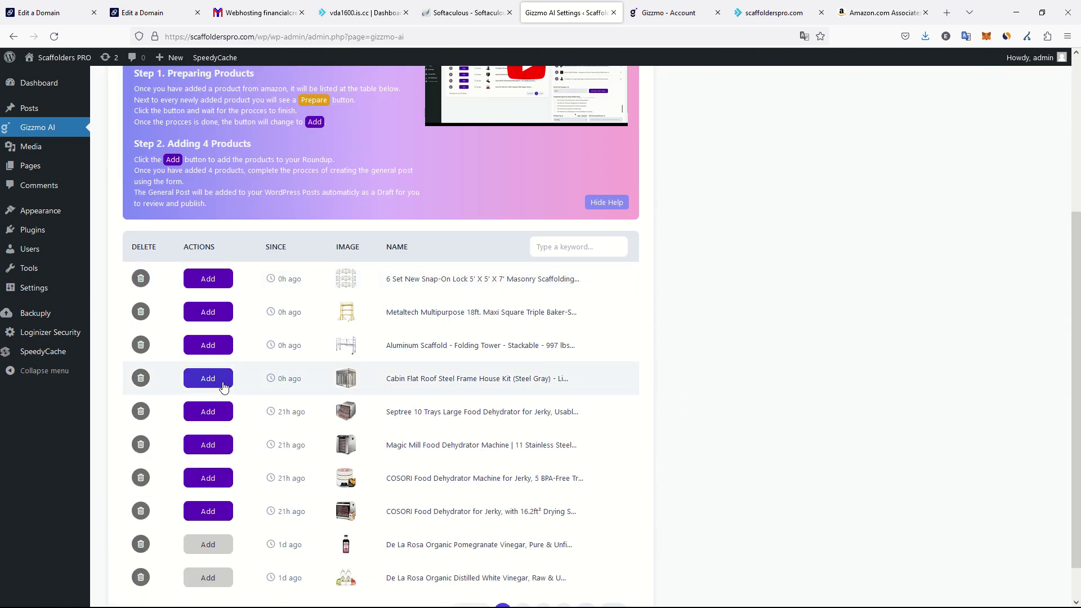
{"action": "left_click", "coordinate": [207, 378]}
{"action": "left_click", "coordinate": [208, 345]}
{"action": "left_click", "coordinate": [207, 312]}
{"action": "left_click", "coordinate": [207, 278]}
{"action": "scroll", "coordinate": [852, 373], "scroll_direction": "up", "scroll_amount": 4}
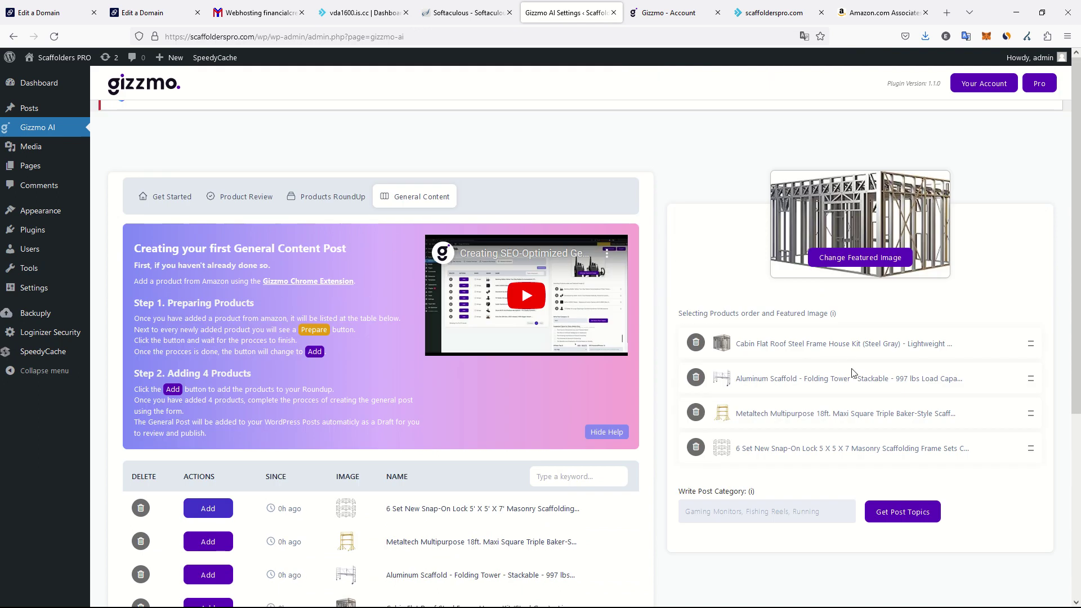
Step: Move the 6 Set Snap-On Lock product to first place and use its Cornerstone Scaffold Rolling Tower picture as the featured image
{"action": "left_click_drag", "start_coordinate": [1030, 454], "coordinate": [1022, 356]}
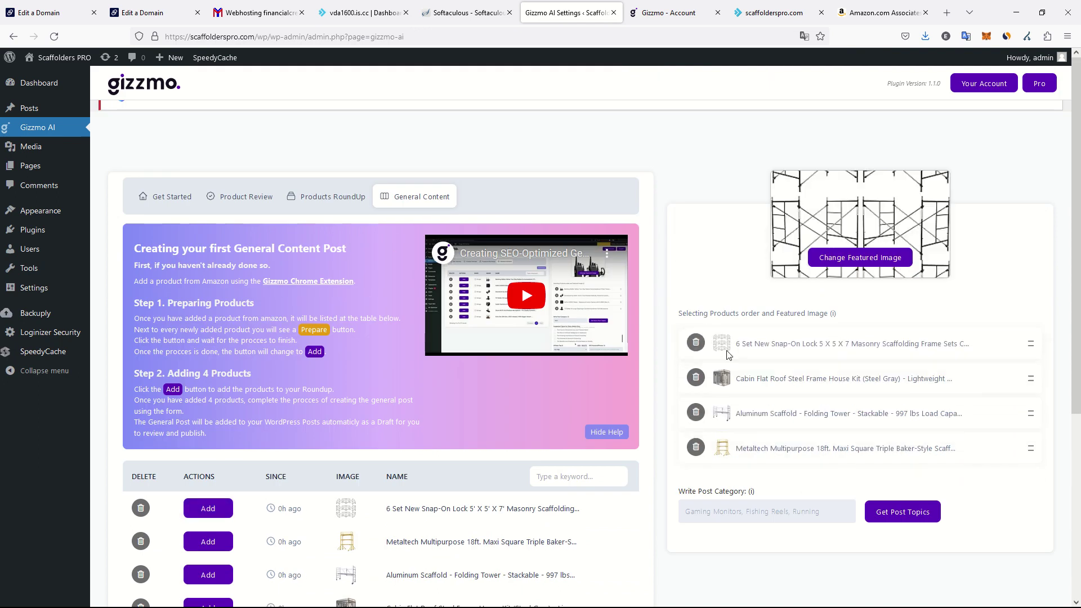
{"action": "left_click", "coordinate": [860, 263]}
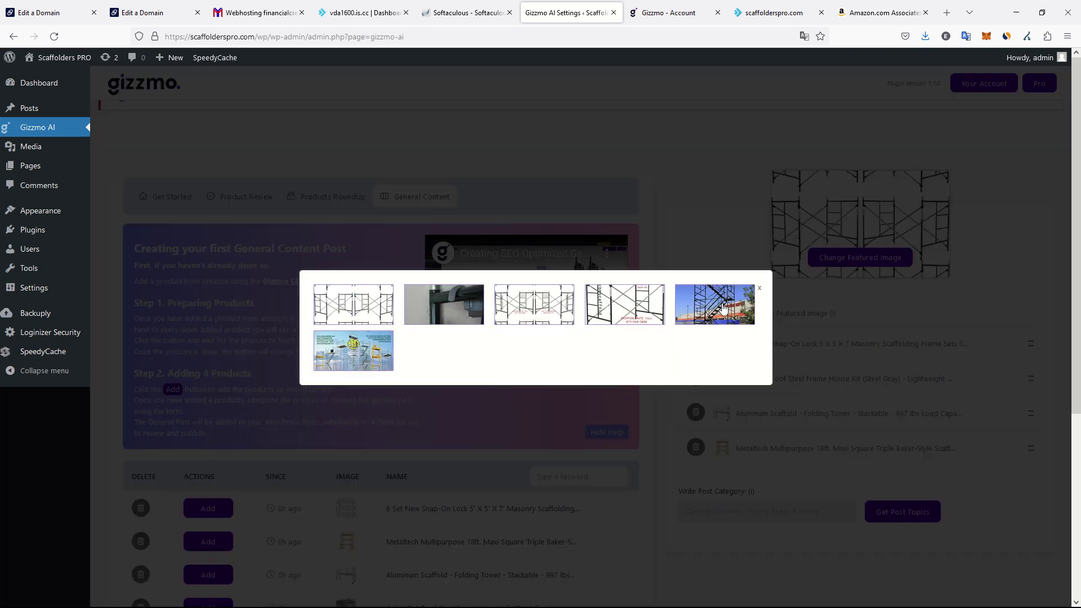
{"action": "left_click", "coordinate": [335, 365]}
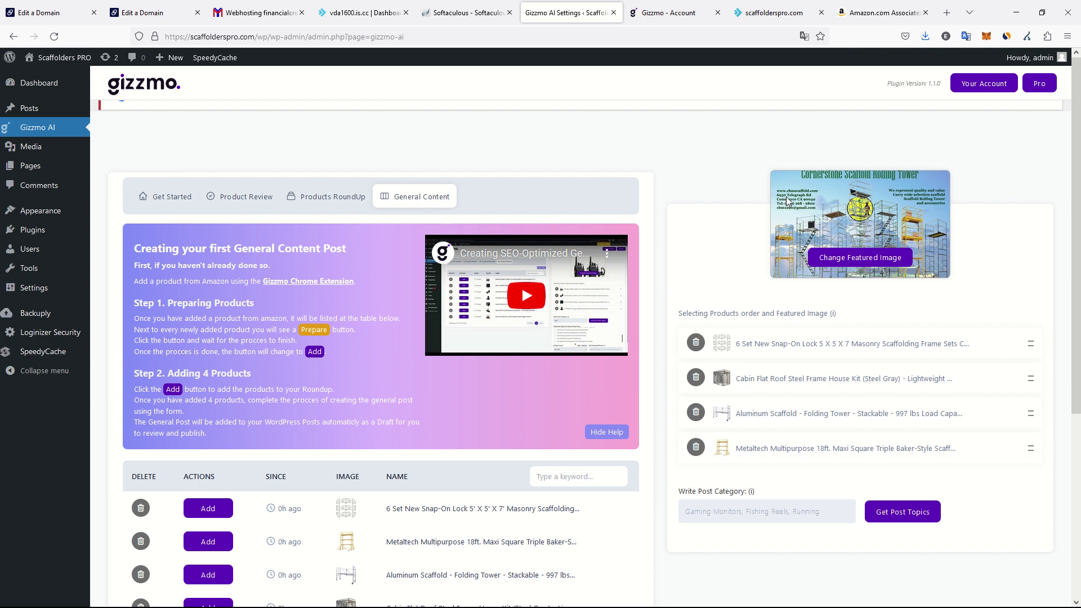
Step: Set the general post's category to "scaffolding pro" and generate suggested post topics
{"action": "scroll", "coordinate": [786, 206], "scroll_direction": "down", "scroll_amount": 2}
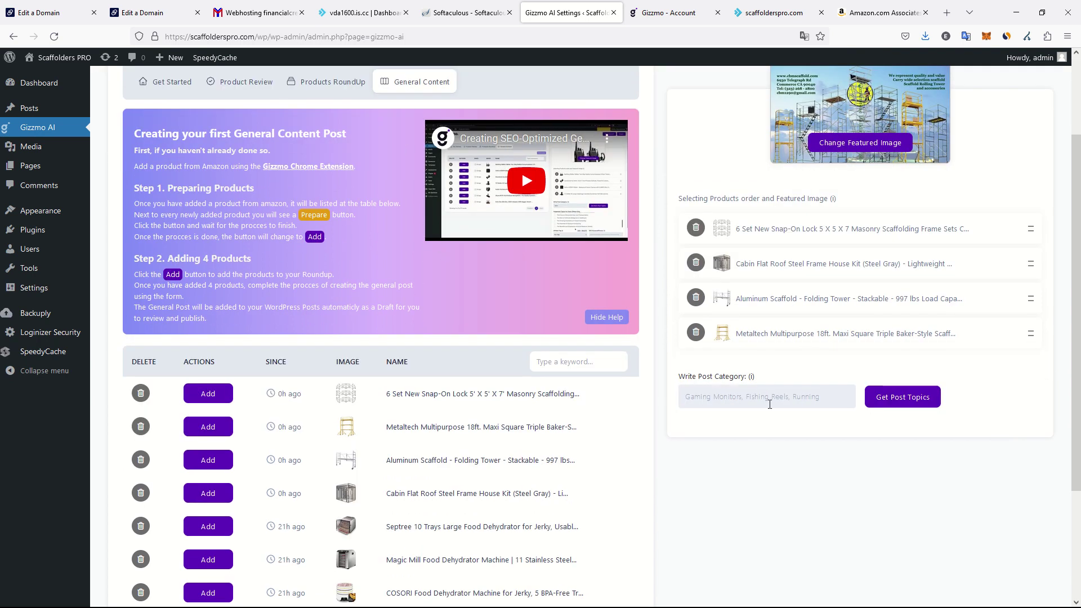
{"action": "left_click", "coordinate": [766, 402]}
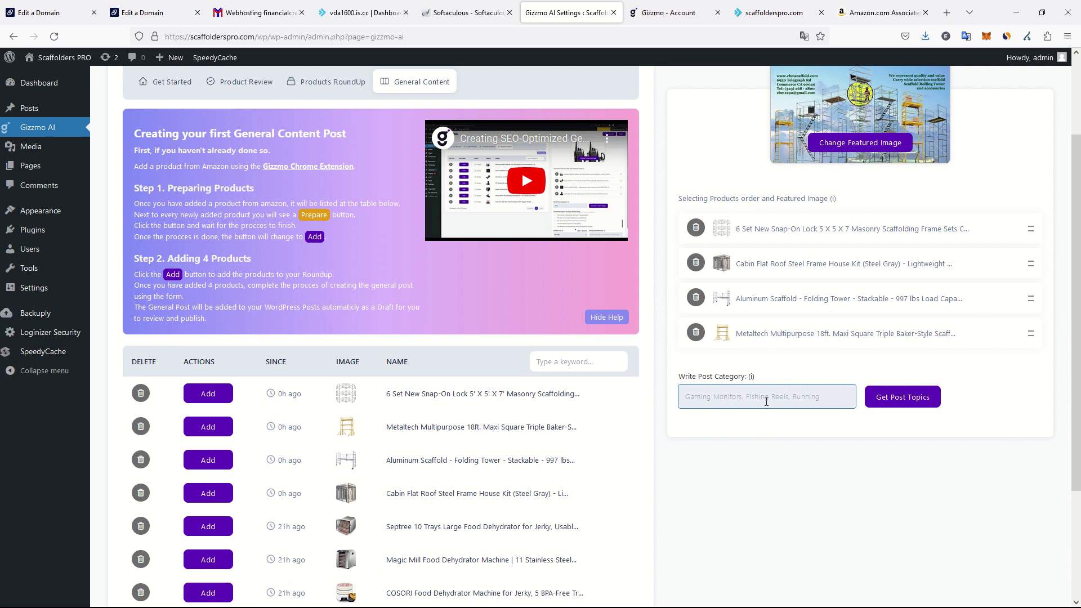
{"action": "left_click", "coordinate": [766, 402]}
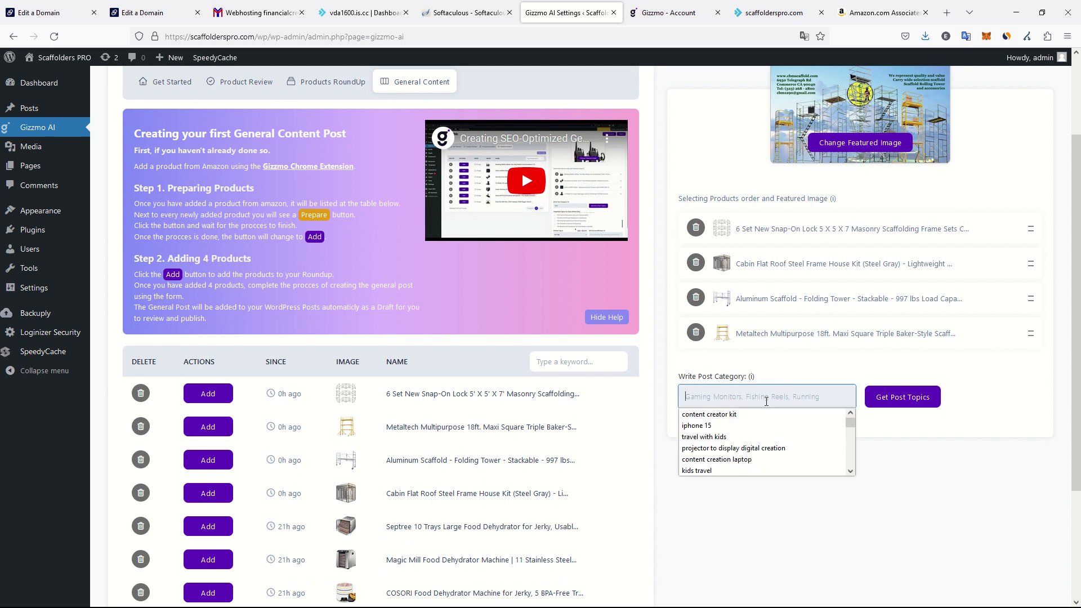
{"action": "left_click", "coordinate": [765, 401]}
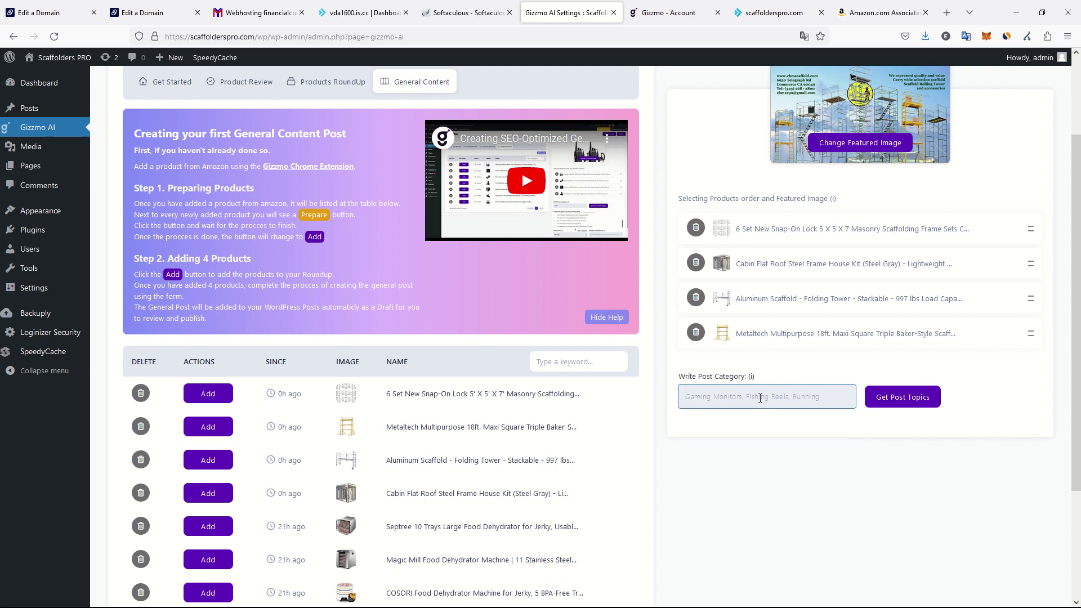
{"action": "type", "text": "scaffolding pro"}
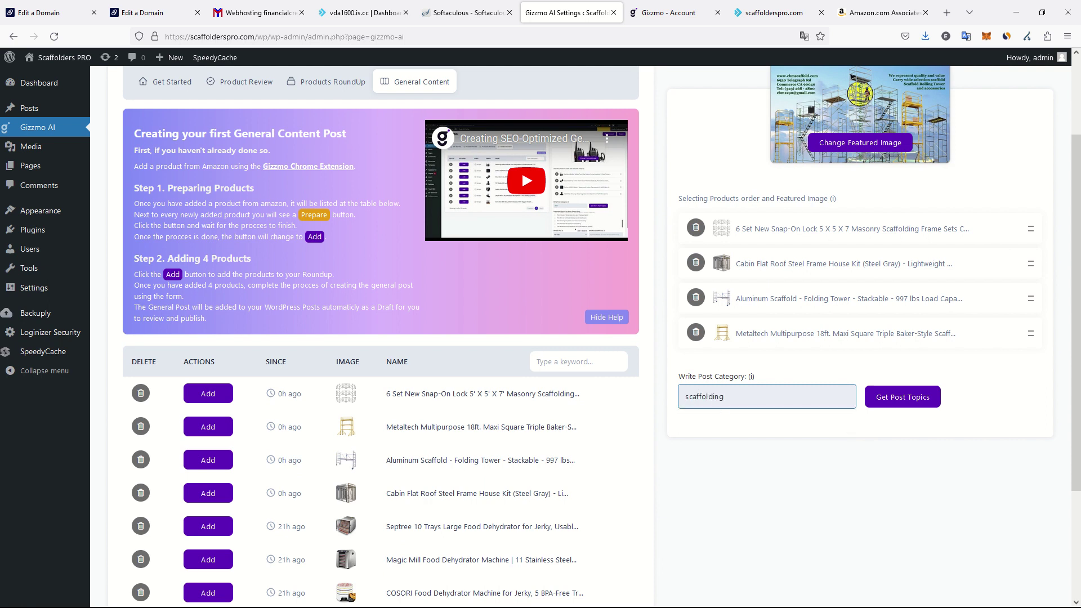
{"action": "left_click", "coordinate": [903, 400]}
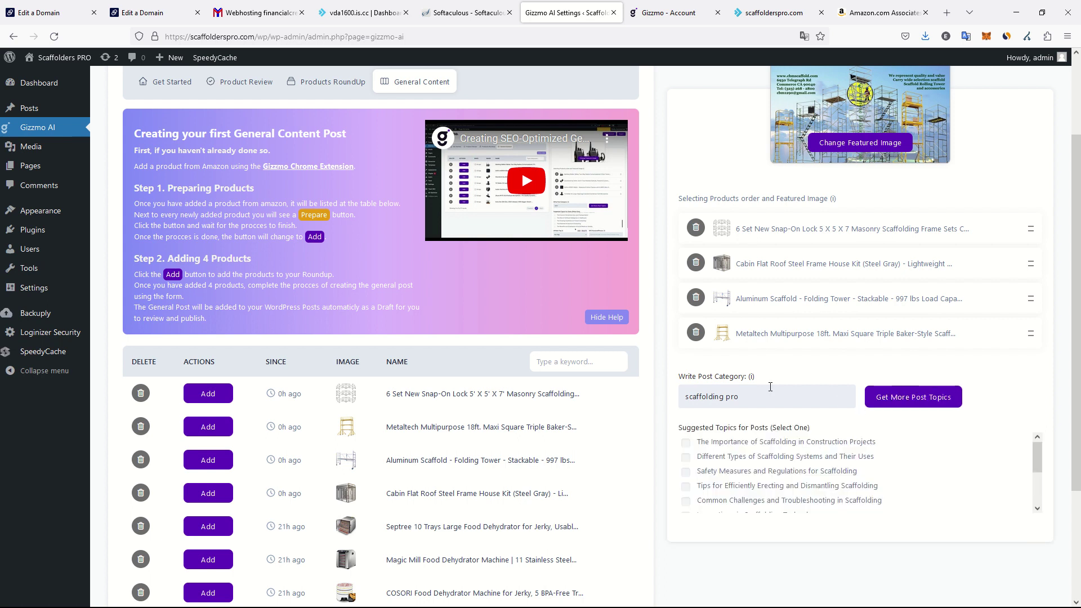
Step: Choose the topic "The Importance of Scaffolding in Construction Projects" and create the general post with the scaffolderspro-20 tag
{"action": "scroll", "coordinate": [876, 417], "scroll_direction": "down", "scroll_amount": 1}
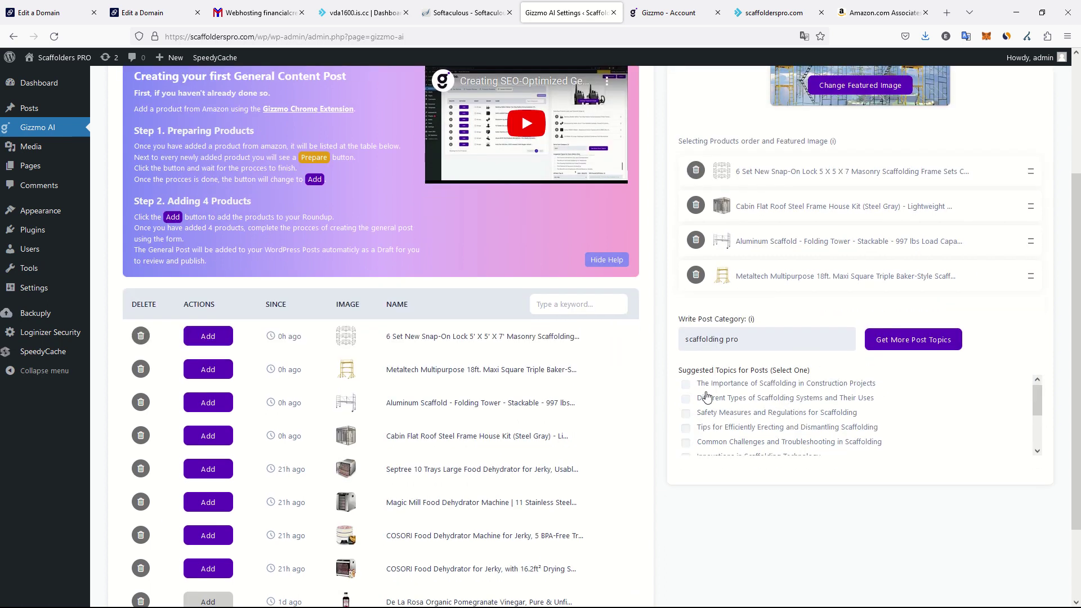
{"action": "scroll", "coordinate": [731, 397], "scroll_direction": "down", "scroll_amount": 1}
{"action": "scroll", "coordinate": [757, 402], "scroll_direction": "up", "scroll_amount": 2}
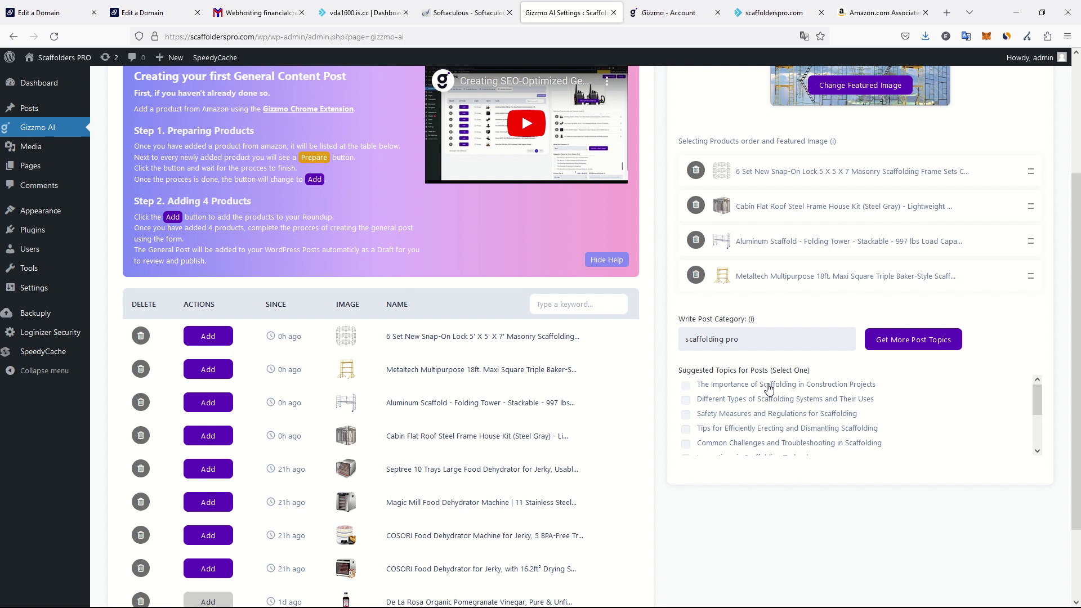
{"action": "left_click", "coordinate": [777, 388]}
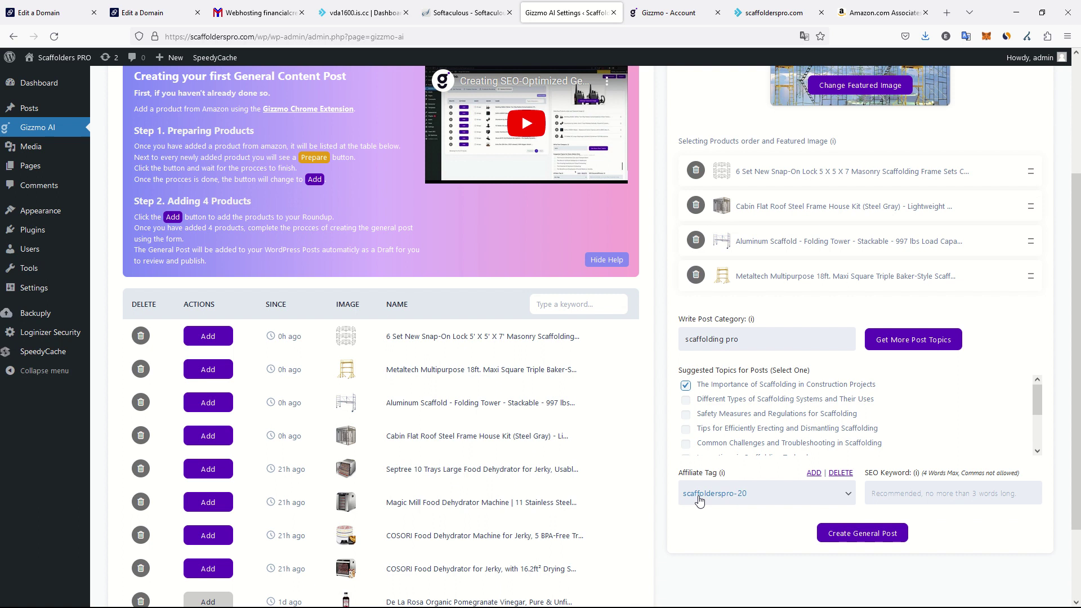
{"action": "left_click", "coordinate": [878, 539]}
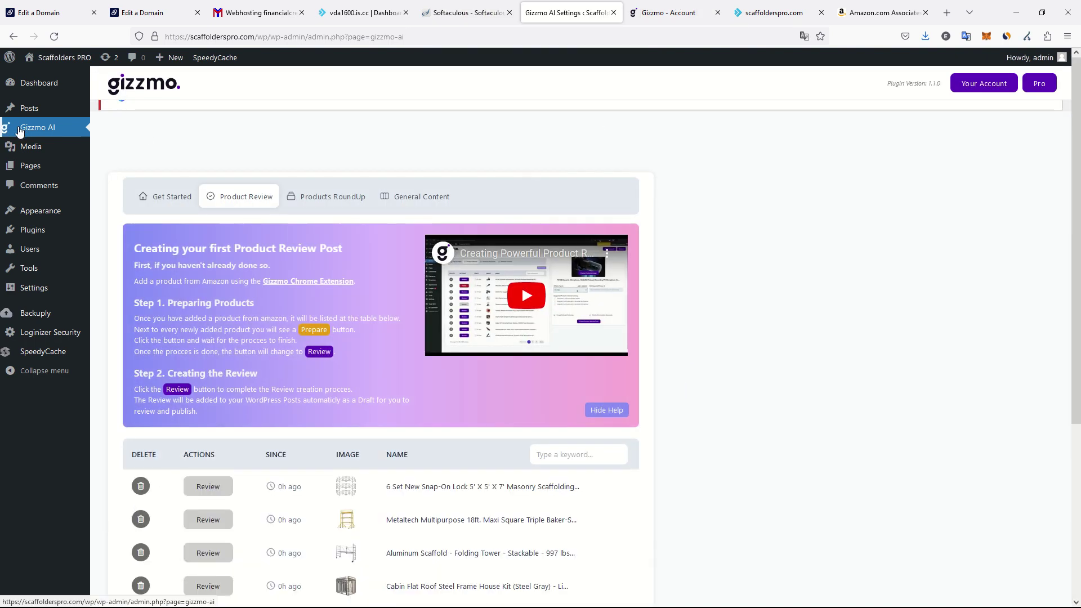
Step: Open the "Lightweight and Versatile Aluminum Scaffold for Efficient Projects" draft from the site's posts in the block editor and dismiss the welcome guide
{"action": "mouse_move", "coordinate": [35, 107]}
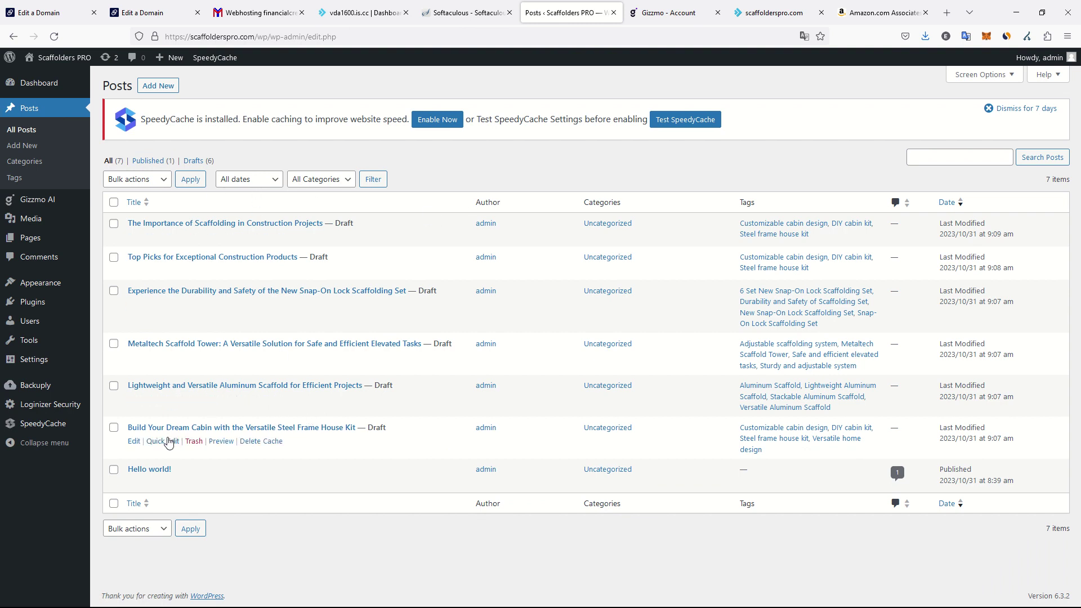
{"action": "left_click", "coordinate": [162, 442]}
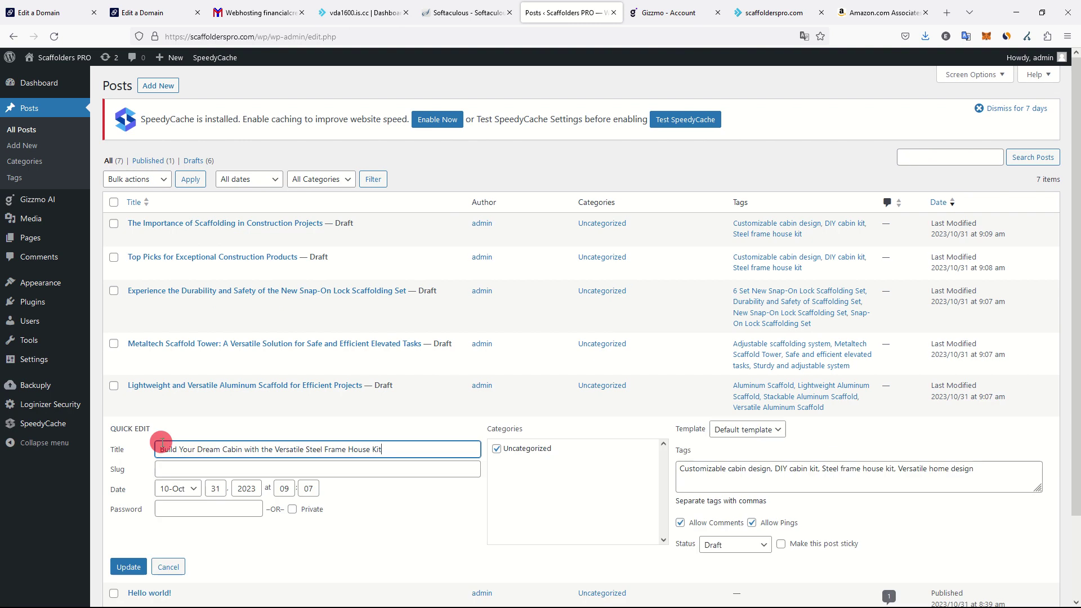
{"action": "scroll", "coordinate": [398, 419], "scroll_direction": "down", "scroll_amount": 2}
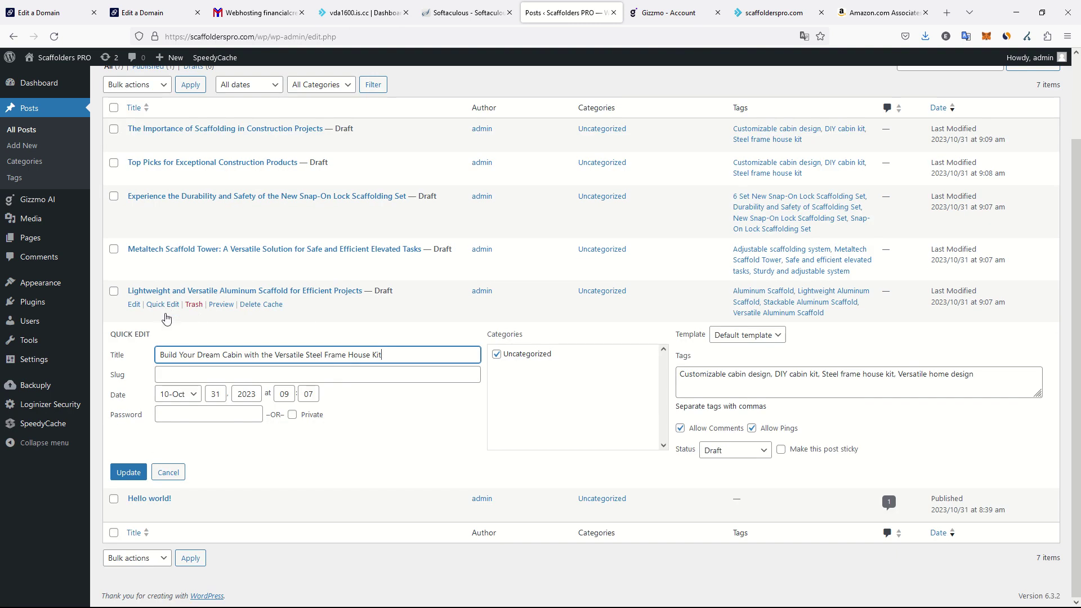
{"action": "left_click", "coordinate": [132, 306]}
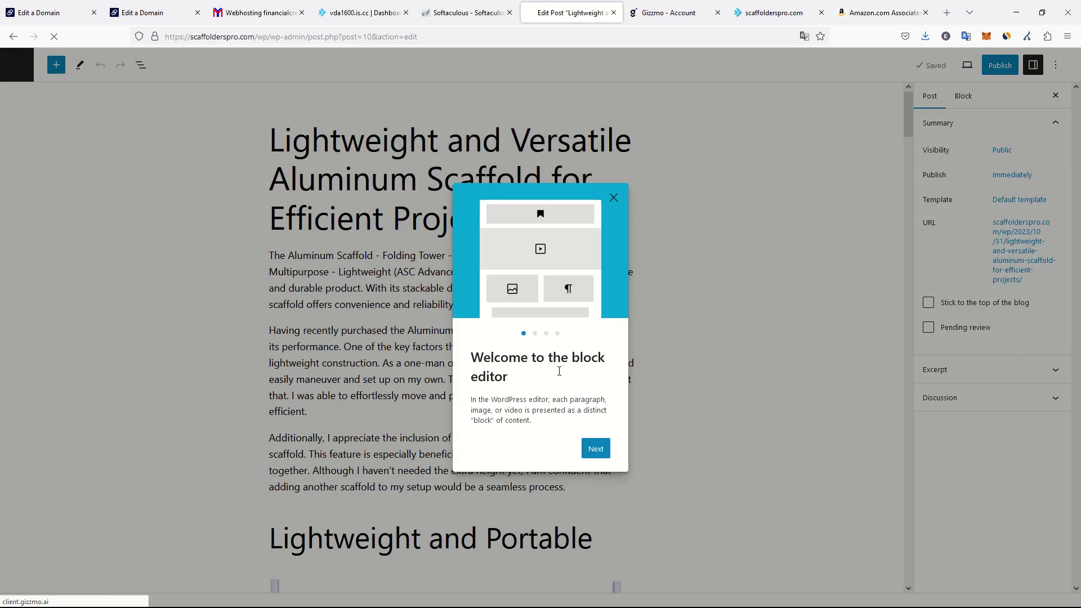
{"action": "left_click", "coordinate": [614, 198]}
Step: Review the aluminum scaffold draft's text, images, similar products carousel, pros and cons, and questions and answers down to its end
{"action": "scroll", "coordinate": [416, 197], "scroll_direction": "down", "scroll_amount": 14}
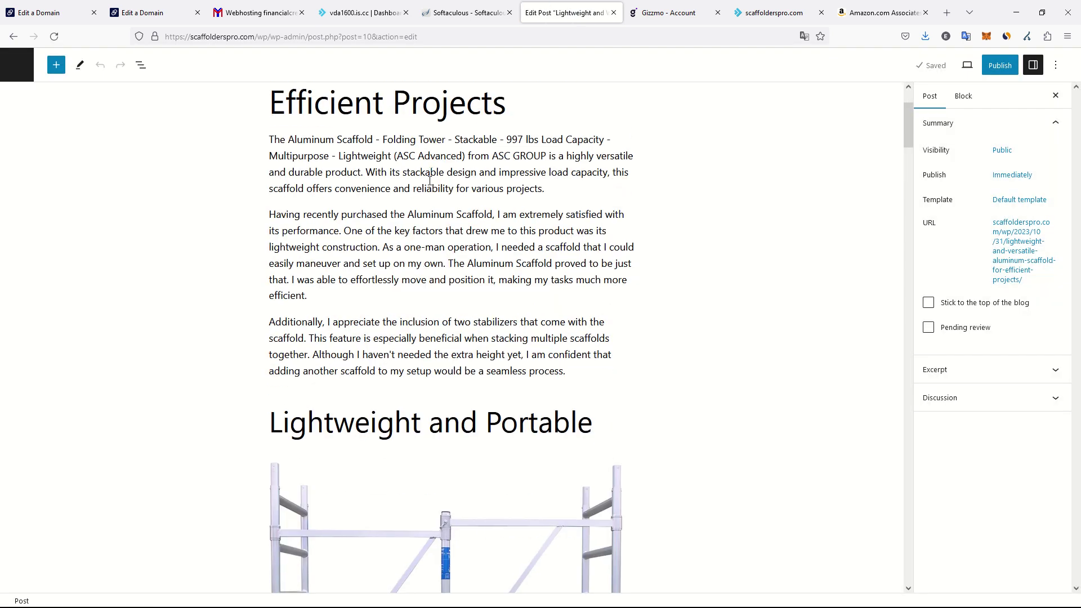
{"action": "scroll", "coordinate": [424, 193], "scroll_direction": "down", "scroll_amount": 20}
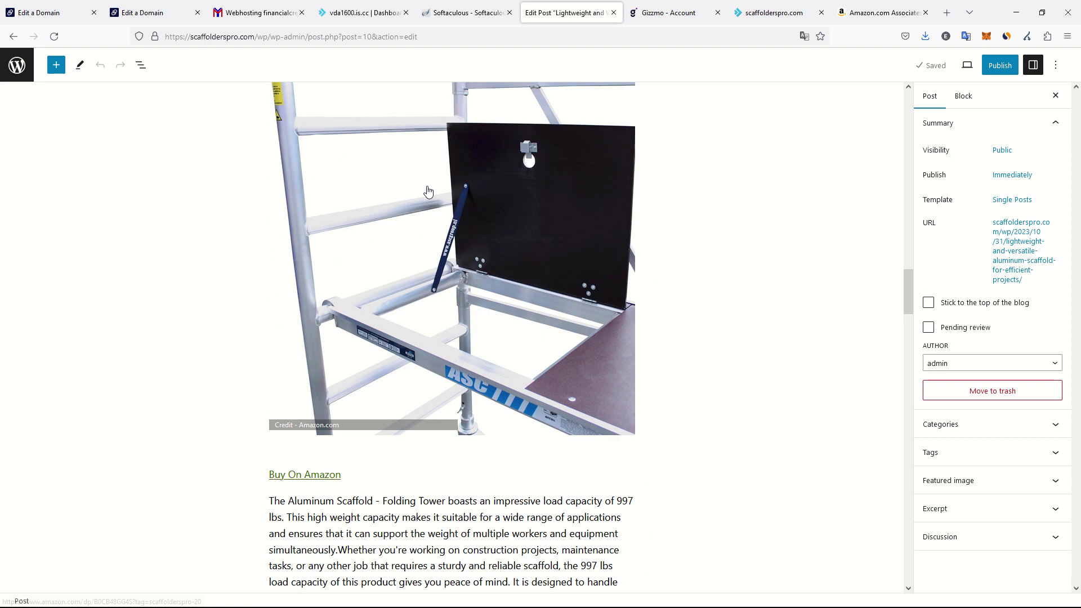
{"action": "scroll", "coordinate": [426, 187], "scroll_direction": "down", "scroll_amount": 20}
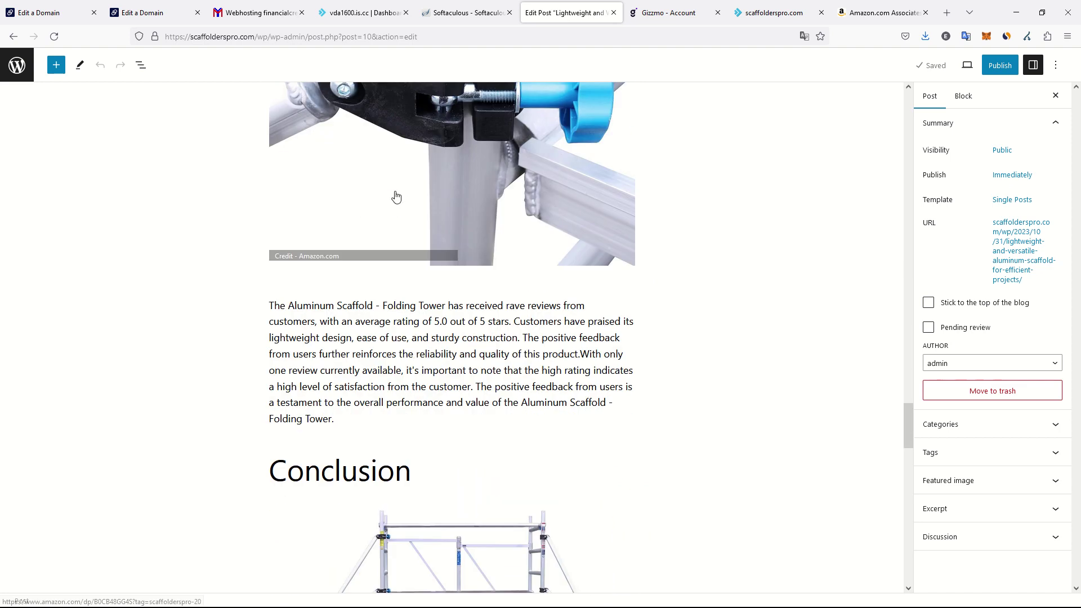
{"action": "scroll", "coordinate": [399, 194], "scroll_direction": "down", "scroll_amount": 1}
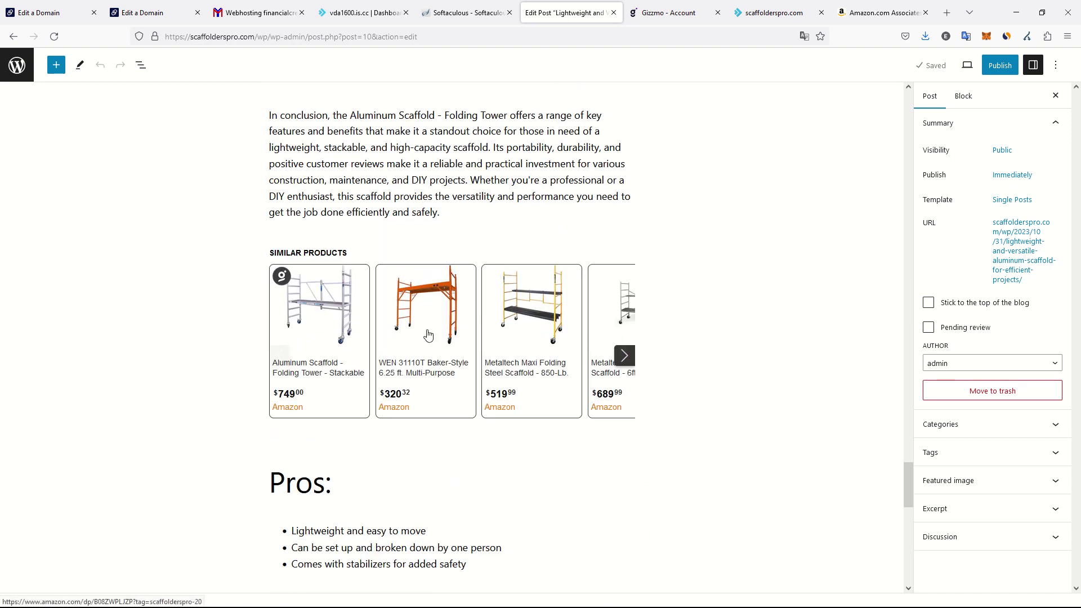
{"action": "left_click", "coordinate": [624, 360]}
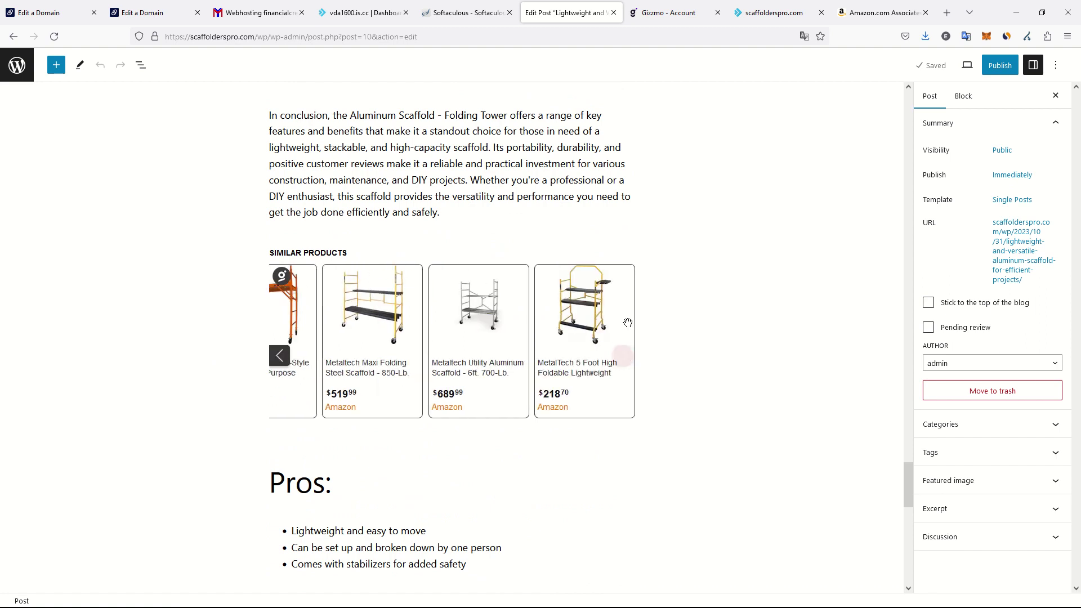
{"action": "scroll", "coordinate": [388, 284], "scroll_direction": "down", "scroll_amount": 4}
{"action": "scroll", "coordinate": [360, 270], "scroll_direction": "down", "scroll_amount": 6}
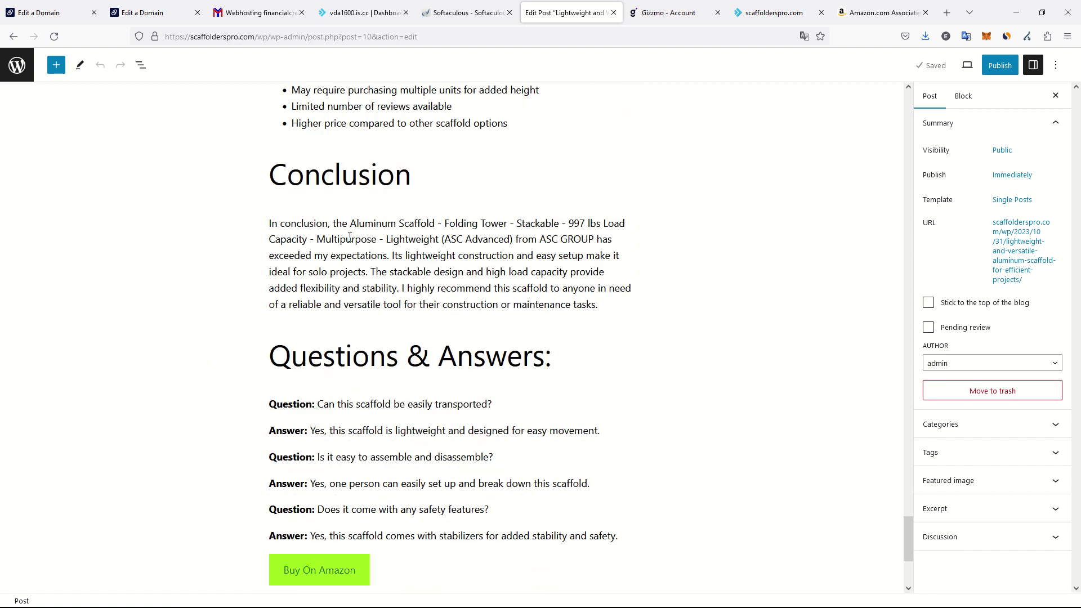
{"action": "scroll", "coordinate": [397, 189], "scroll_direction": "down", "scroll_amount": 3}
{"action": "scroll", "coordinate": [367, 316], "scroll_direction": "up", "scroll_amount": 8}
{"action": "scroll", "coordinate": [366, 317], "scroll_direction": "down", "scroll_amount": 8}
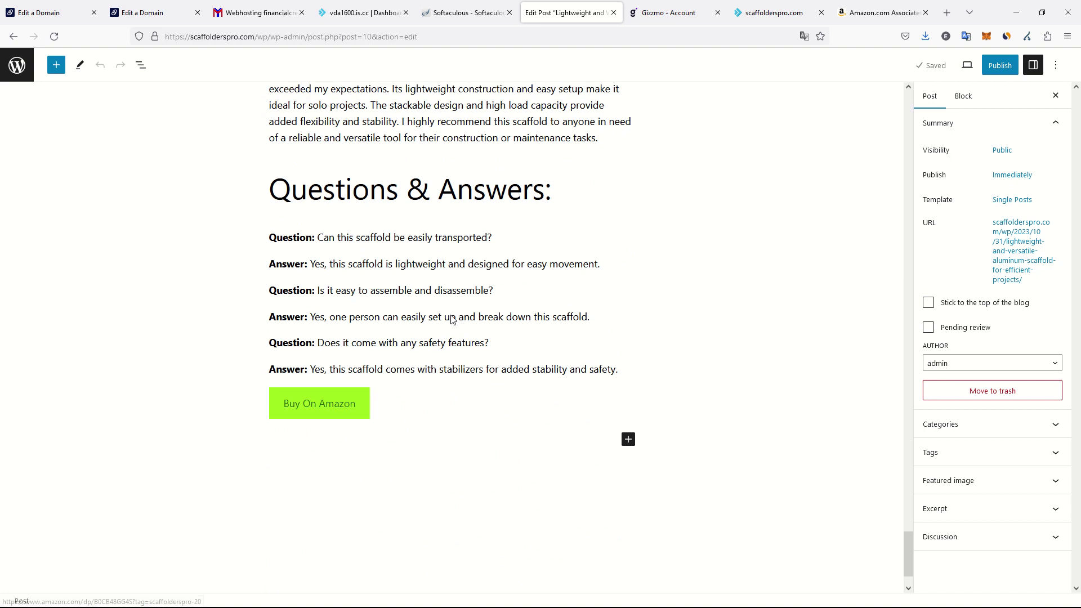
{"action": "scroll", "coordinate": [429, 241], "scroll_direction": "up", "scroll_amount": 10}
{"action": "left_click", "coordinate": [989, 67]}
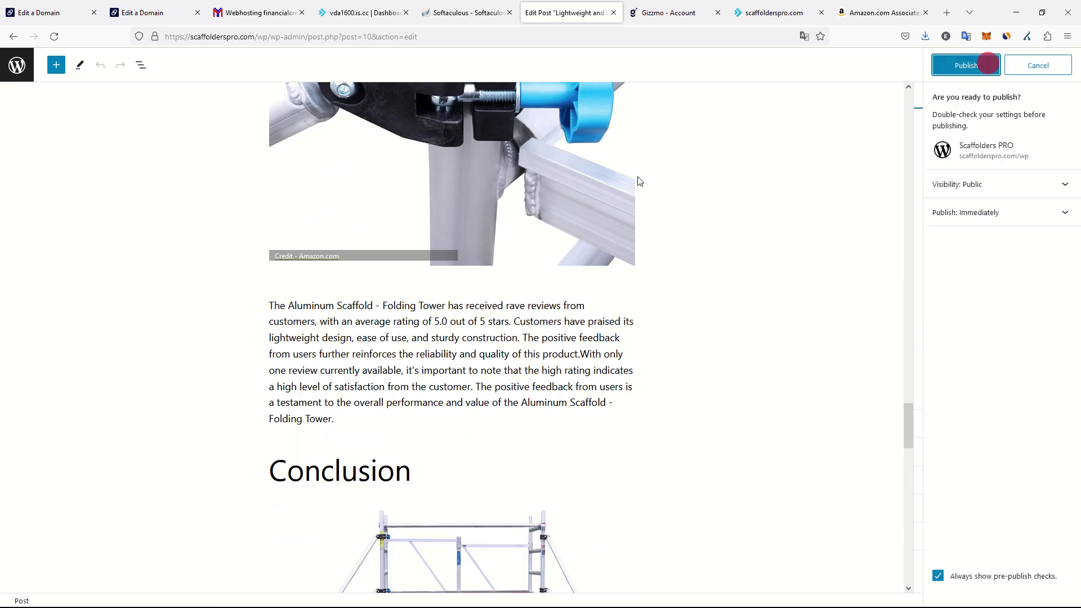
{"action": "left_click", "coordinate": [1068, 66]}
Step: Show the aluminum scaffold post's category settings, skim its opening text, and publish the post
{"action": "left_click", "coordinate": [934, 424]}
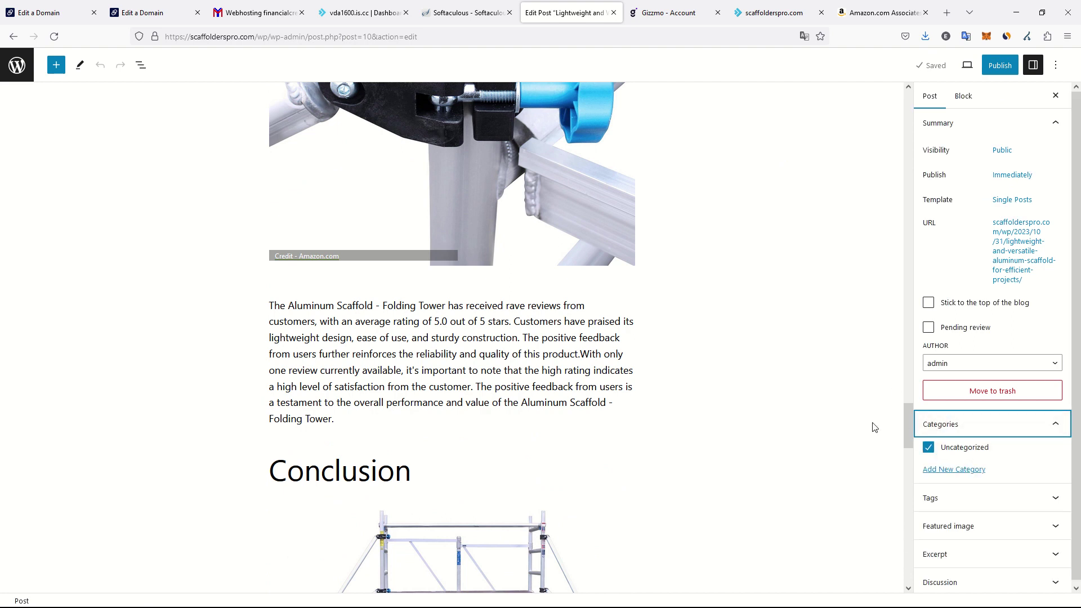
{"action": "scroll", "coordinate": [683, 328], "scroll_direction": "up", "scroll_amount": 20}
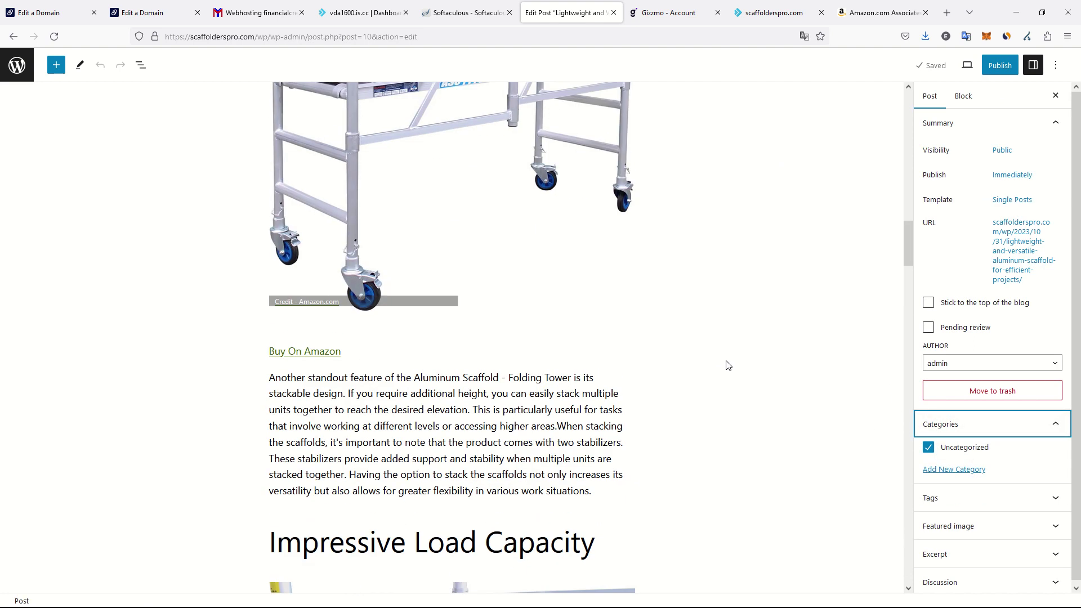
{"action": "scroll", "coordinate": [726, 365], "scroll_direction": "up", "scroll_amount": 15}
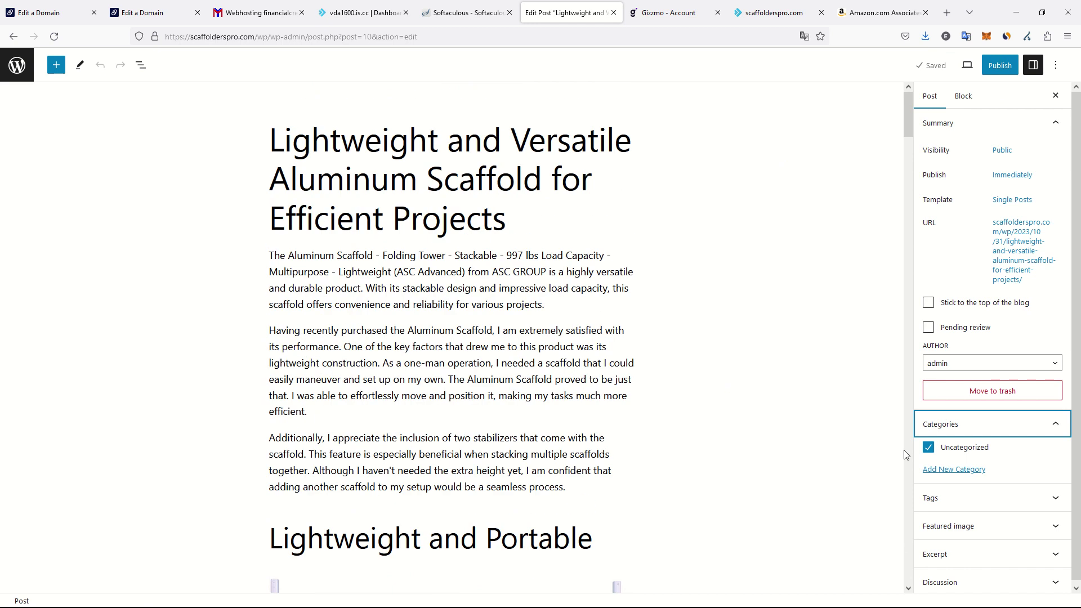
{"action": "scroll", "coordinate": [690, 294], "scroll_direction": "down", "scroll_amount": 3}
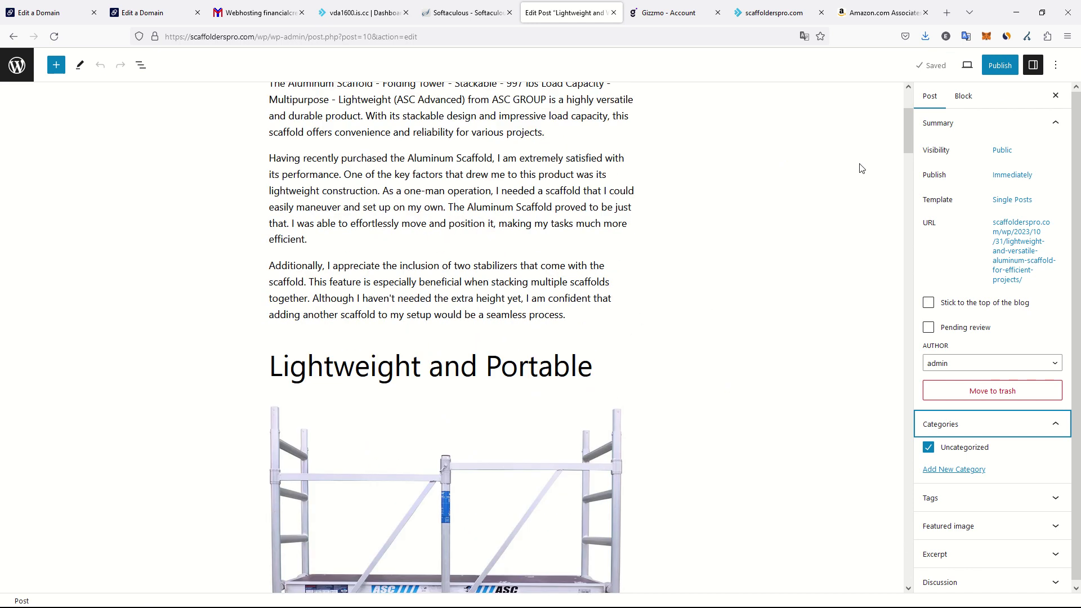
{"action": "left_click", "coordinate": [999, 65]}
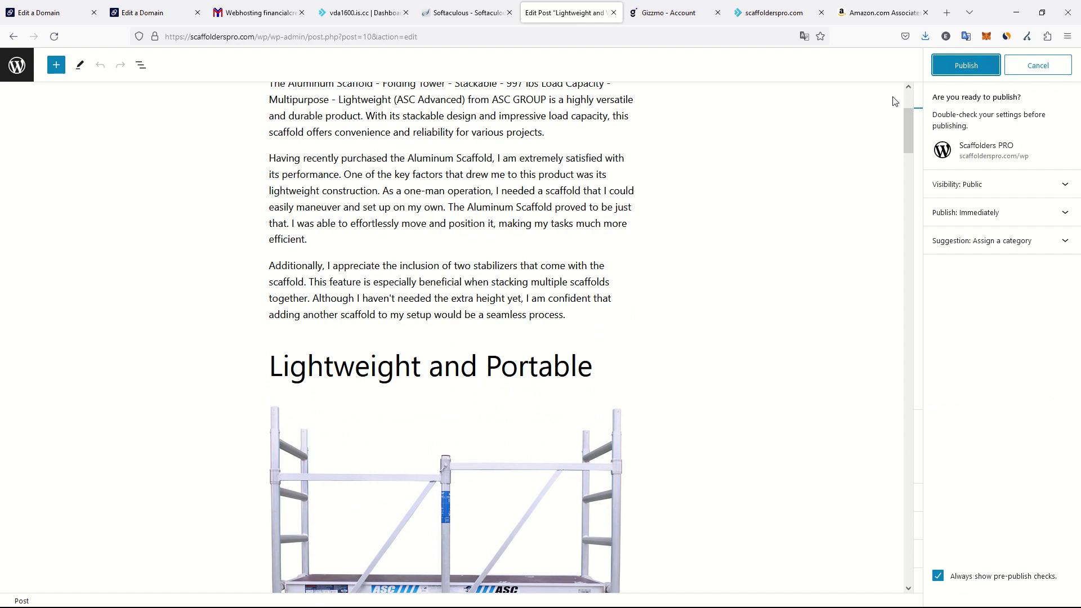
{"action": "left_click", "coordinate": [964, 66]}
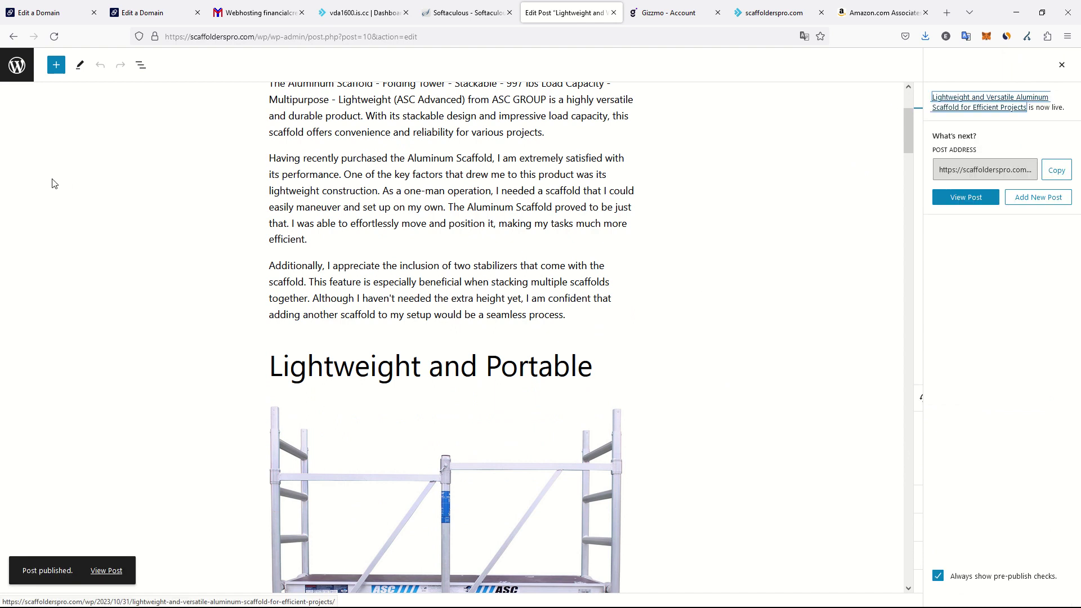
Step: Open the published aluminum scaffold post in a new tab and review the live page down to the questions and answers
{"action": "right_click", "coordinate": [107, 570]}
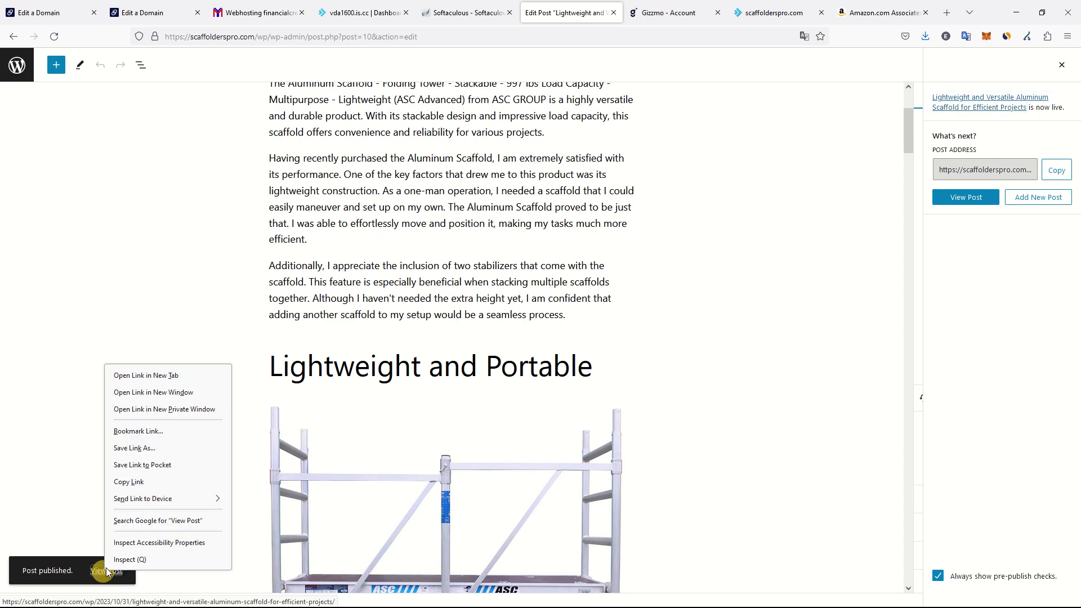
{"action": "left_click", "coordinate": [149, 376]}
{"action": "left_click", "coordinate": [621, 12]}
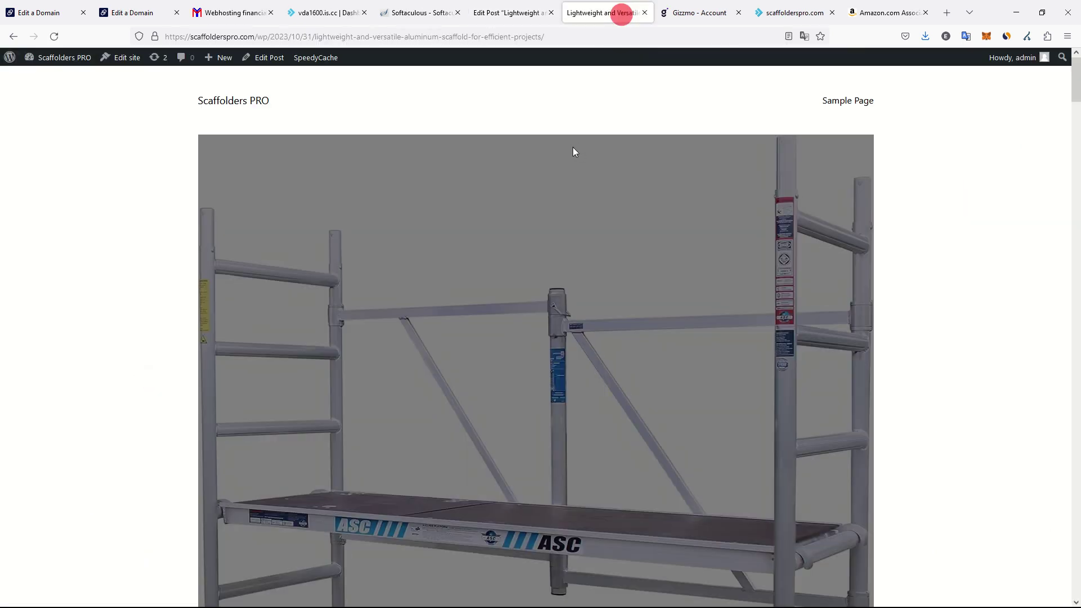
{"action": "left_click", "coordinate": [543, 36]}
{"action": "left_click", "coordinate": [11, 335]}
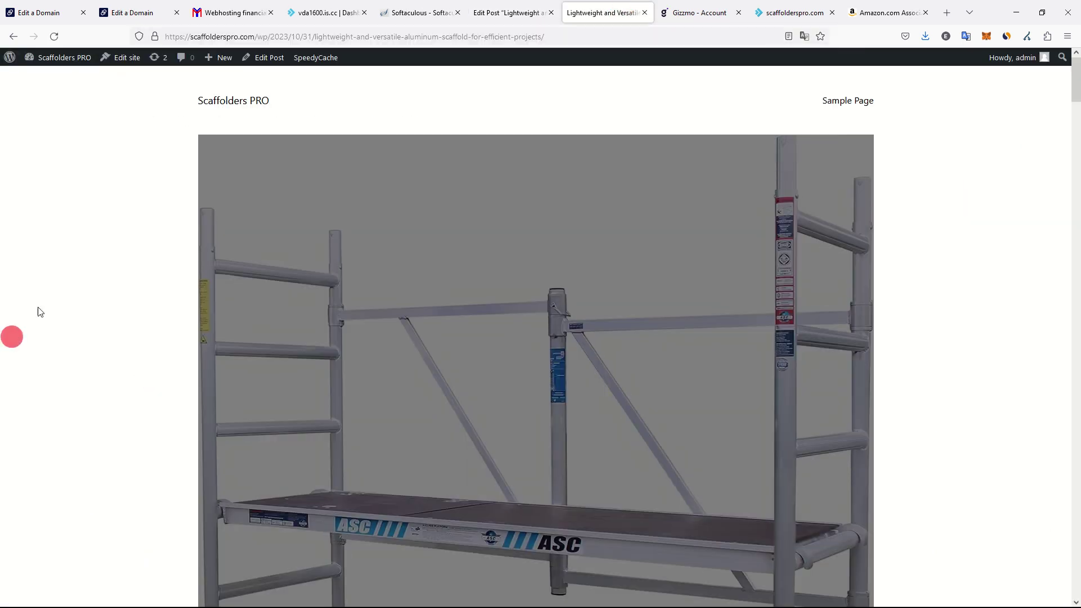
{"action": "scroll", "coordinate": [79, 299], "scroll_direction": "down", "scroll_amount": 10}
{"action": "scroll", "coordinate": [84, 292], "scroll_direction": "down", "scroll_amount": 20}
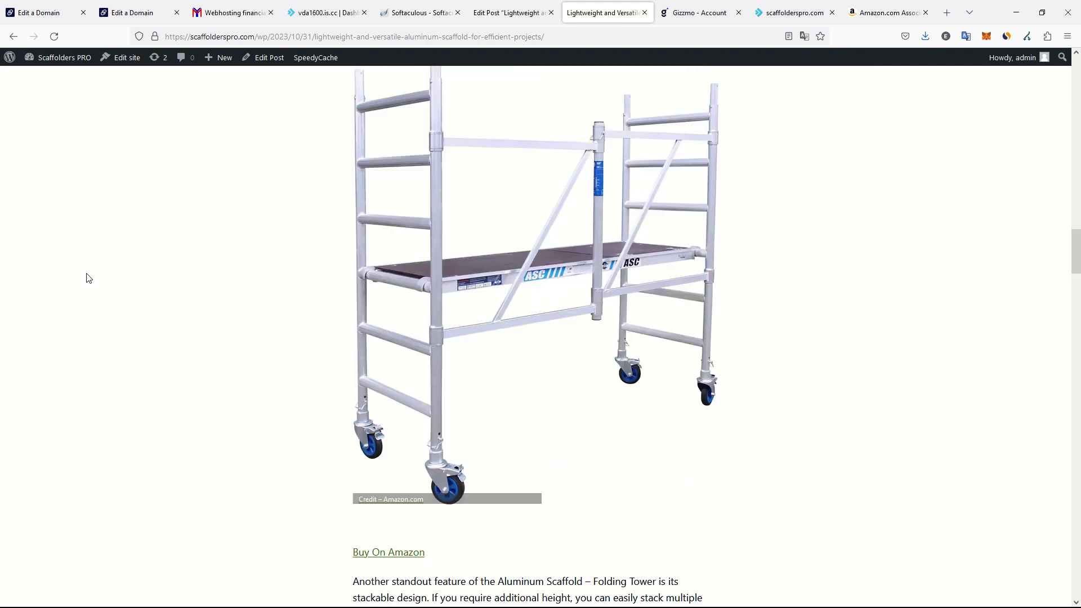
{"action": "scroll", "coordinate": [79, 313], "scroll_direction": "down", "scroll_amount": 20}
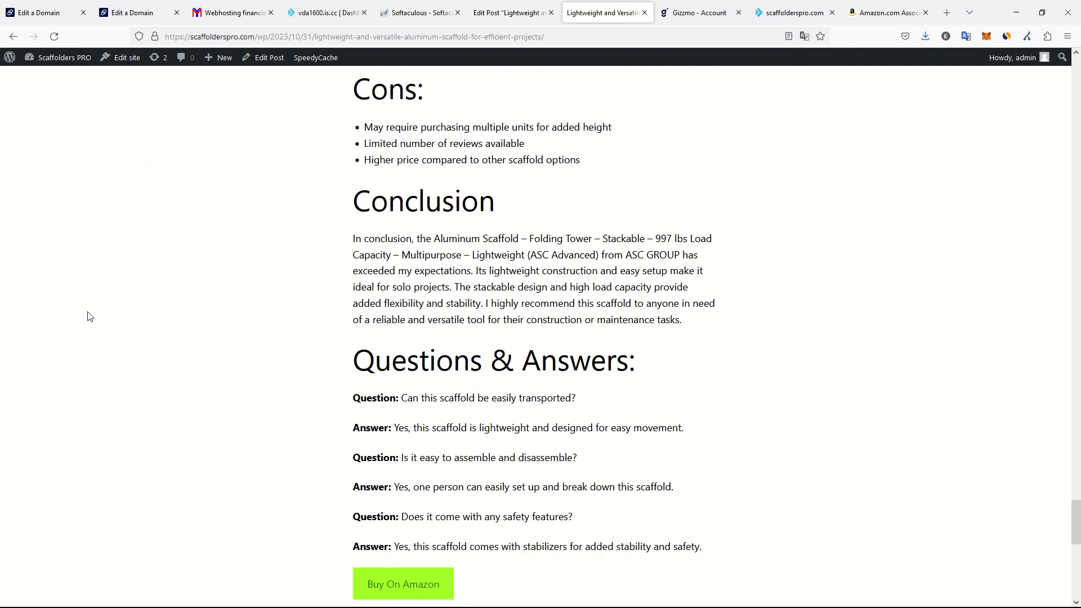
Step: Return to the site's posts list and quick-edit the "Top Picks for Exceptional Construction Products" draft, updating its status to Published
{"action": "key", "text": "ctrl+shift+Tab"}
{"action": "scroll", "coordinate": [110, 159], "scroll_direction": "up", "scroll_amount": 3}
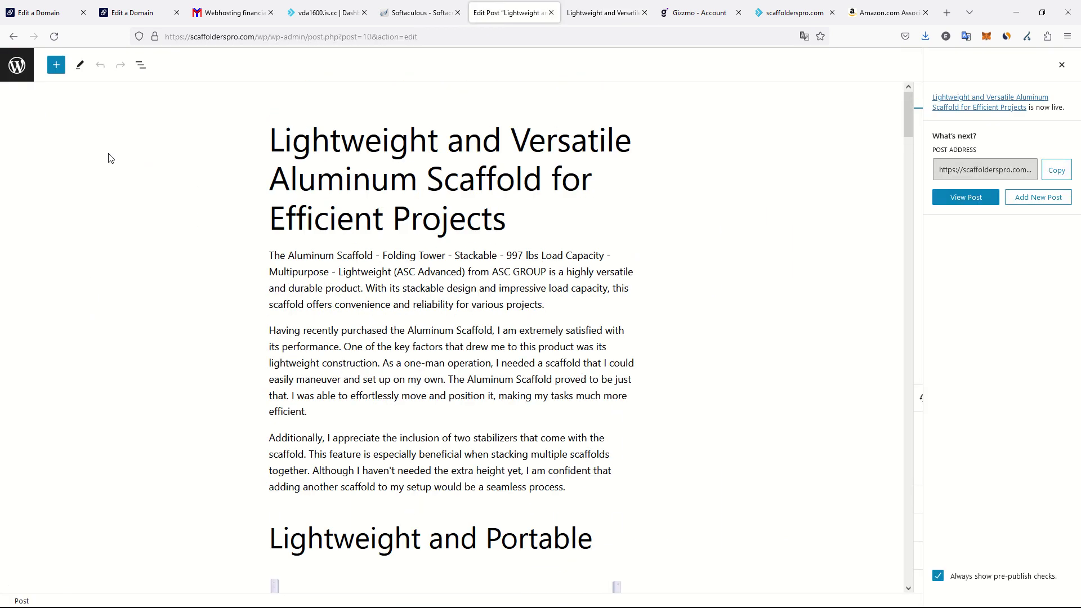
{"action": "left_click", "coordinate": [16, 65]}
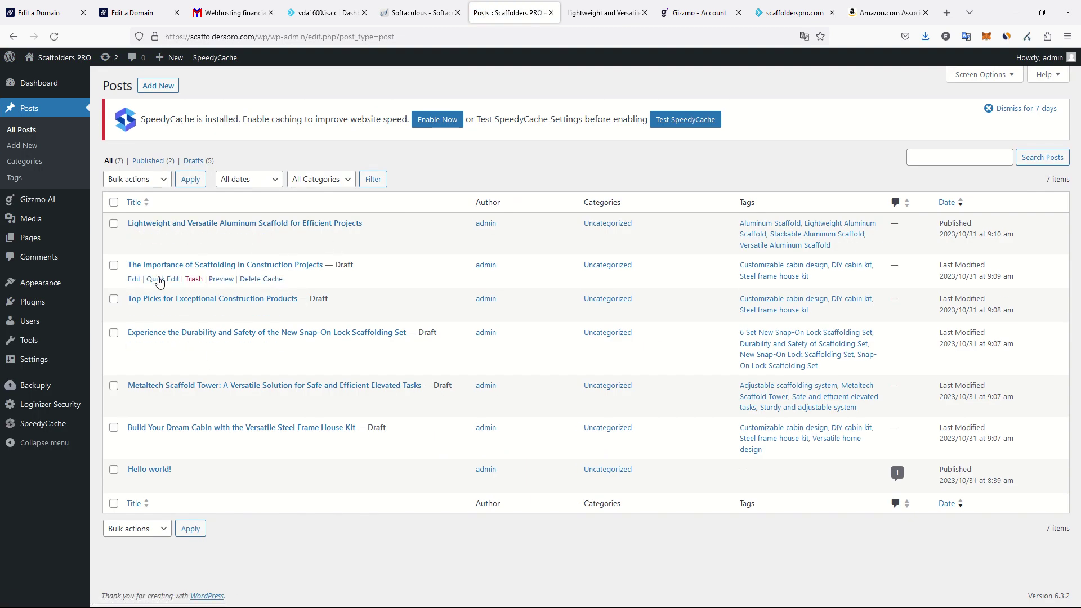
{"action": "left_click", "coordinate": [167, 314]}
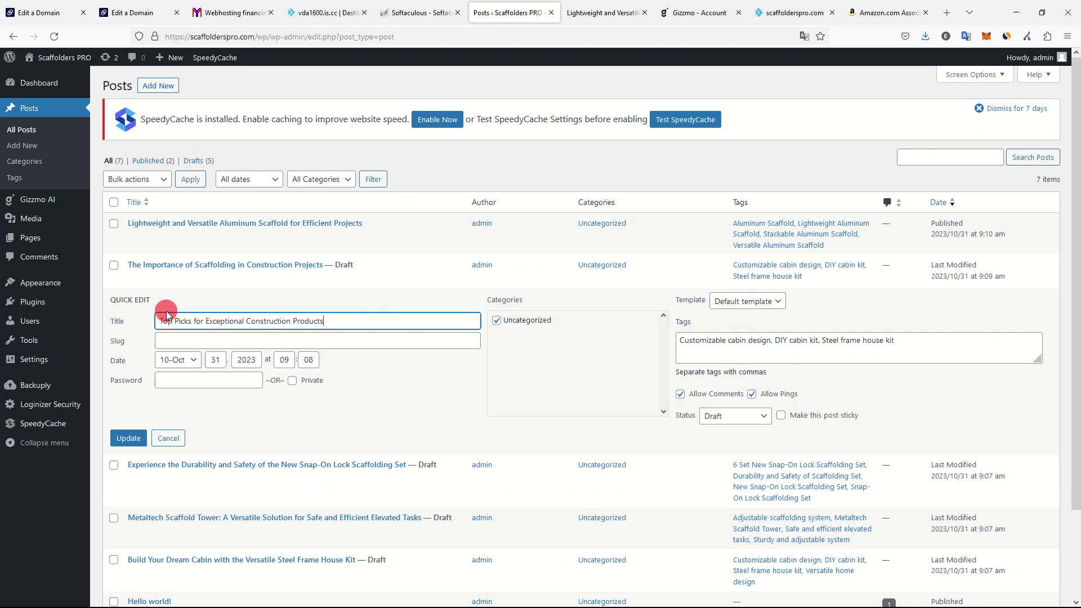
{"action": "left_click", "coordinate": [731, 417]}
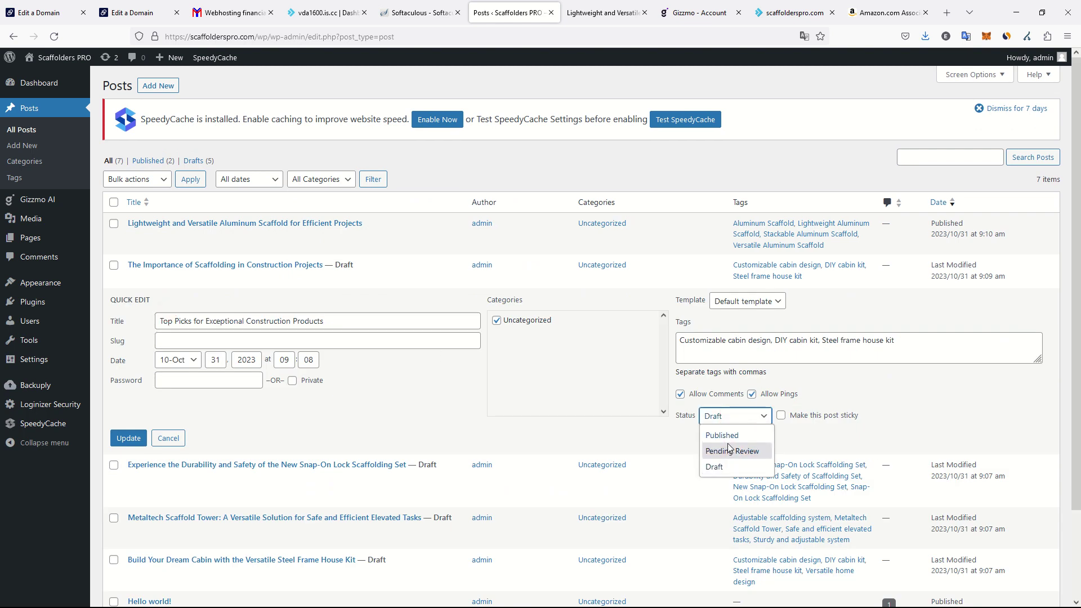
{"action": "left_click", "coordinate": [728, 439]}
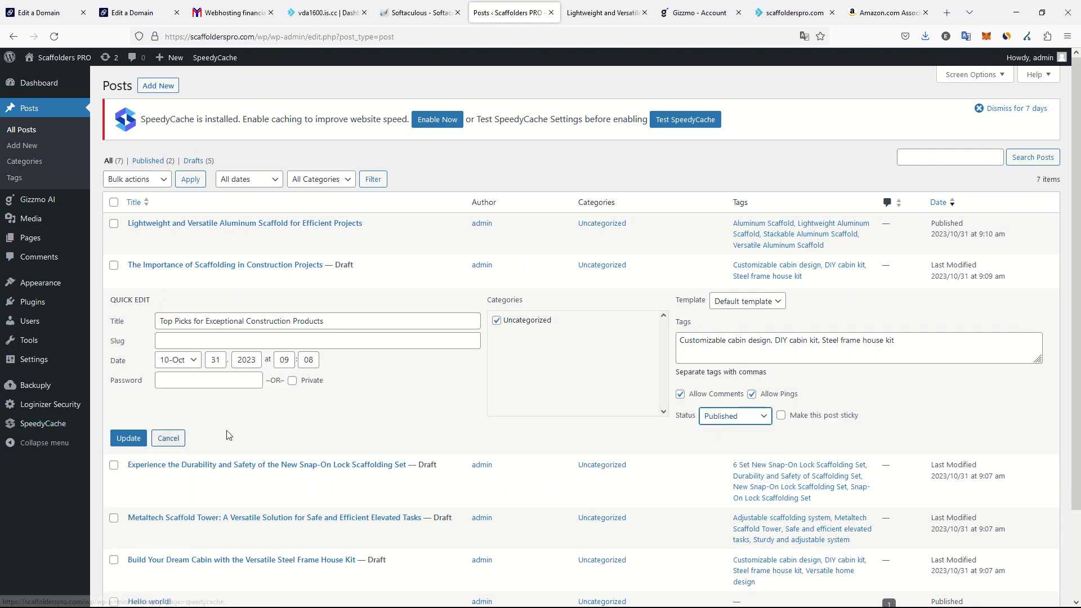
{"action": "left_click", "coordinate": [135, 438]}
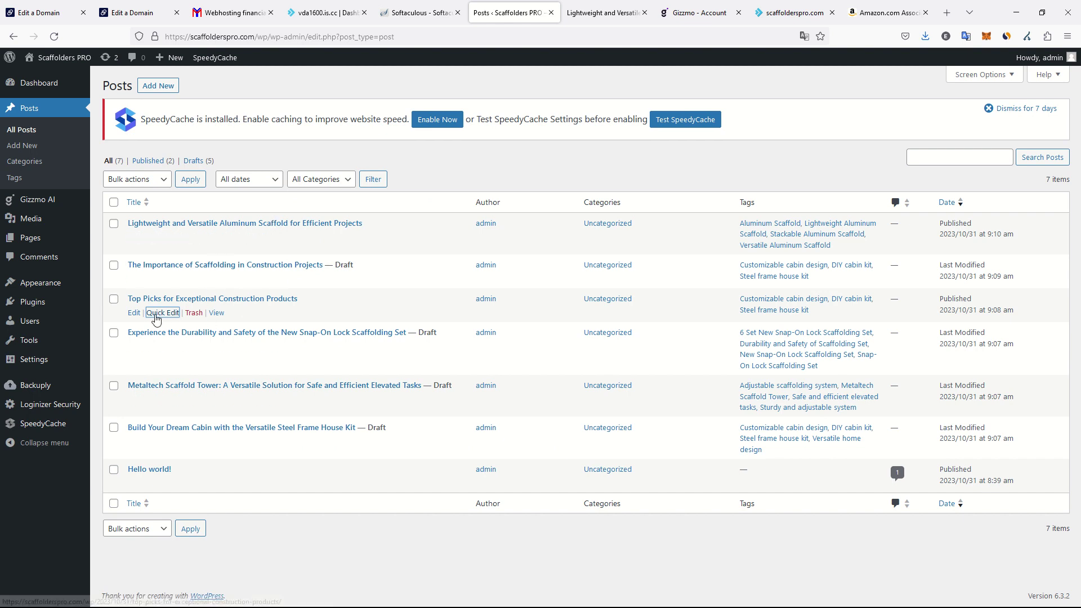
Step: Open the published "Top Picks for Exceptional Construction Products" post in a new tab and examine its product comparison list
{"action": "right_click", "coordinate": [216, 314]}
{"action": "left_click", "coordinate": [239, 320]}
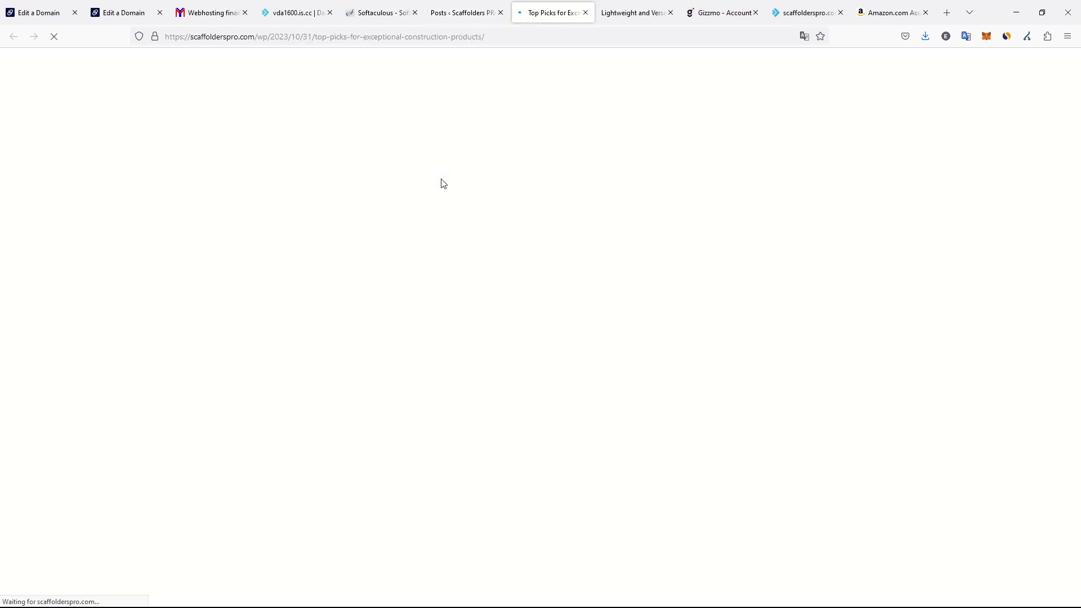
{"action": "scroll", "coordinate": [446, 150], "scroll_direction": "down", "scroll_amount": 5}
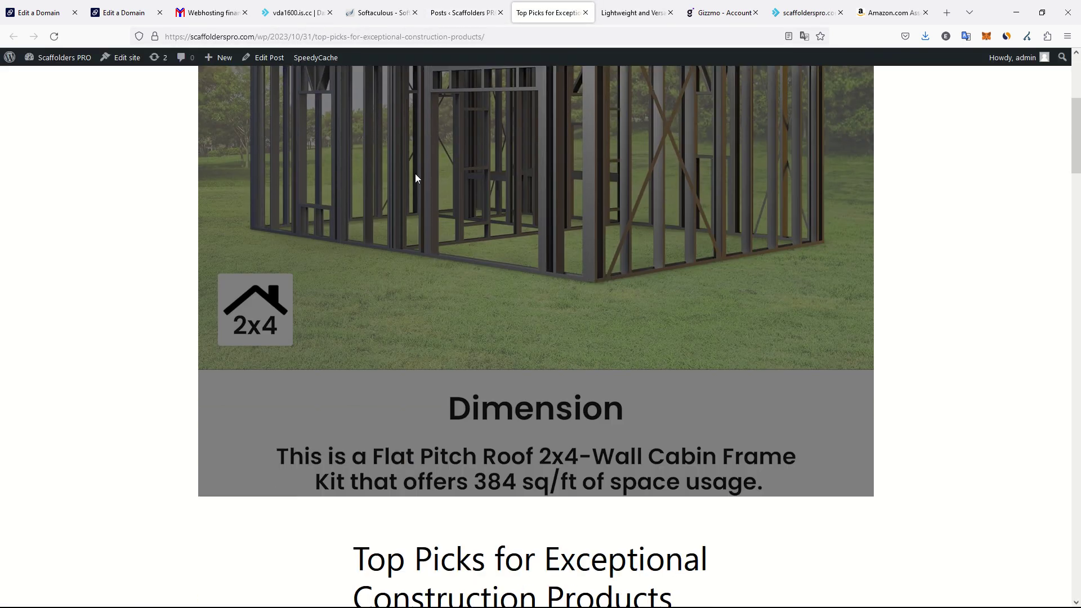
{"action": "scroll", "coordinate": [415, 178], "scroll_direction": "down", "scroll_amount": 10}
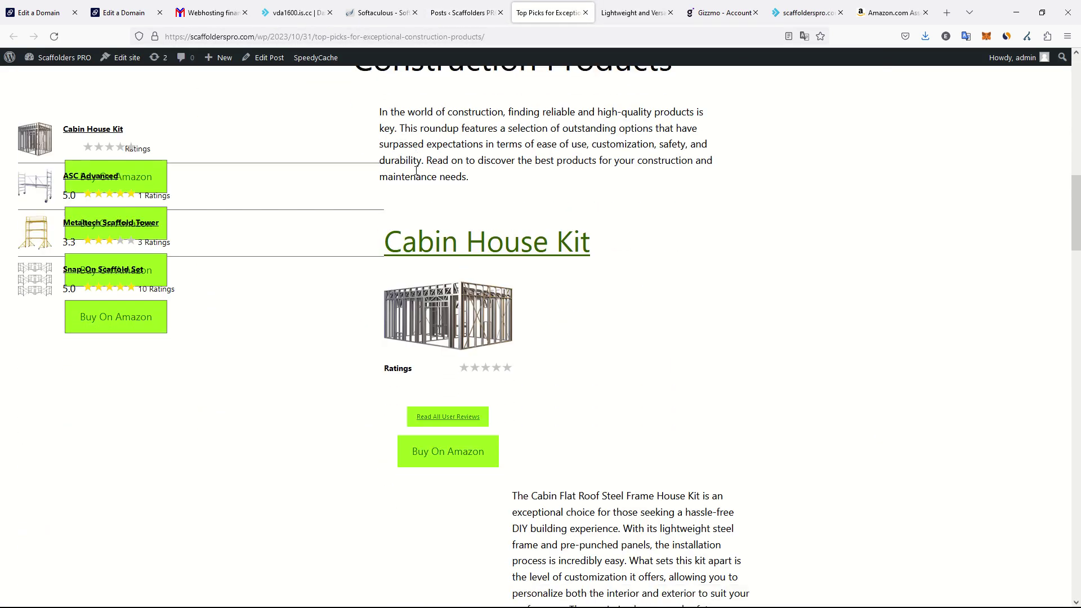
{"action": "scroll", "coordinate": [277, 270], "scroll_direction": "up", "scroll_amount": 3}
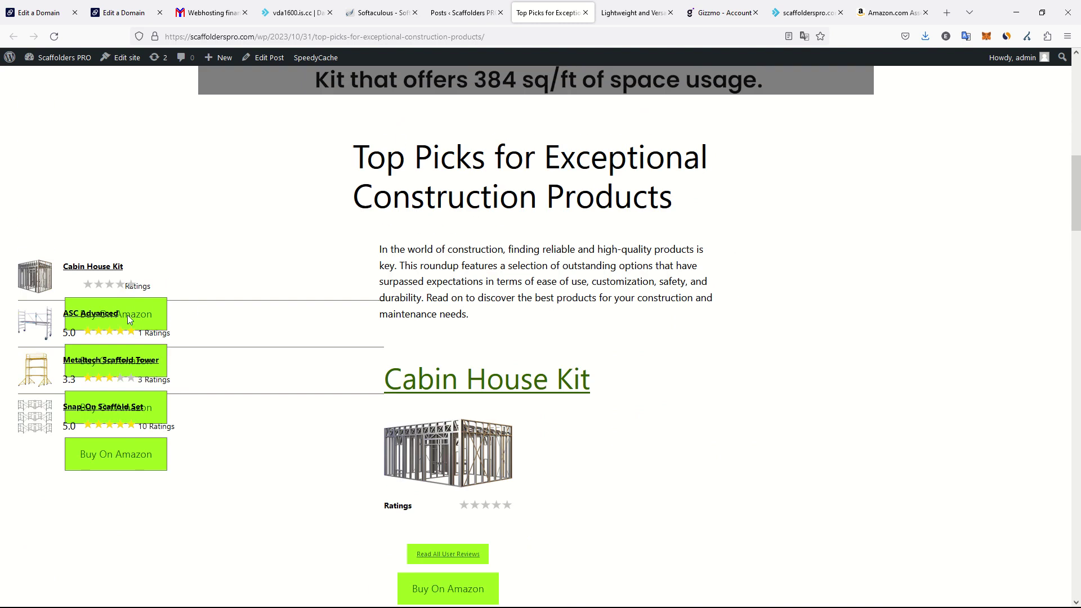
Step: Copy the roundup post's web address and load it in a new private browser window
{"action": "left_click", "coordinate": [557, 38]}
{"action": "key", "text": "ctrl+c"}
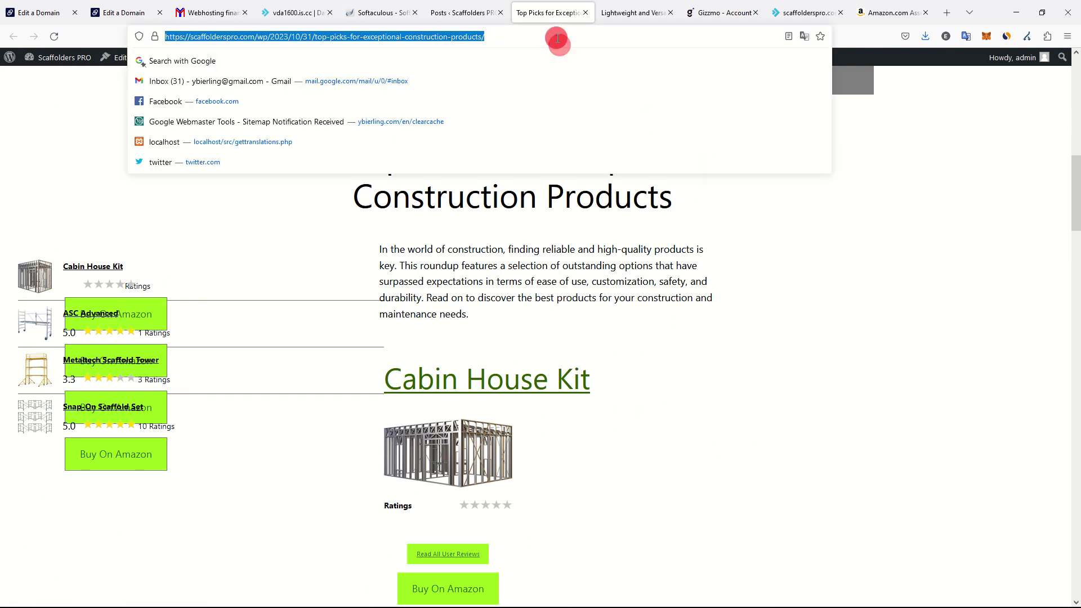
{"action": "left_click", "coordinate": [934, 261]}
{"action": "left_click", "coordinate": [1067, 36]}
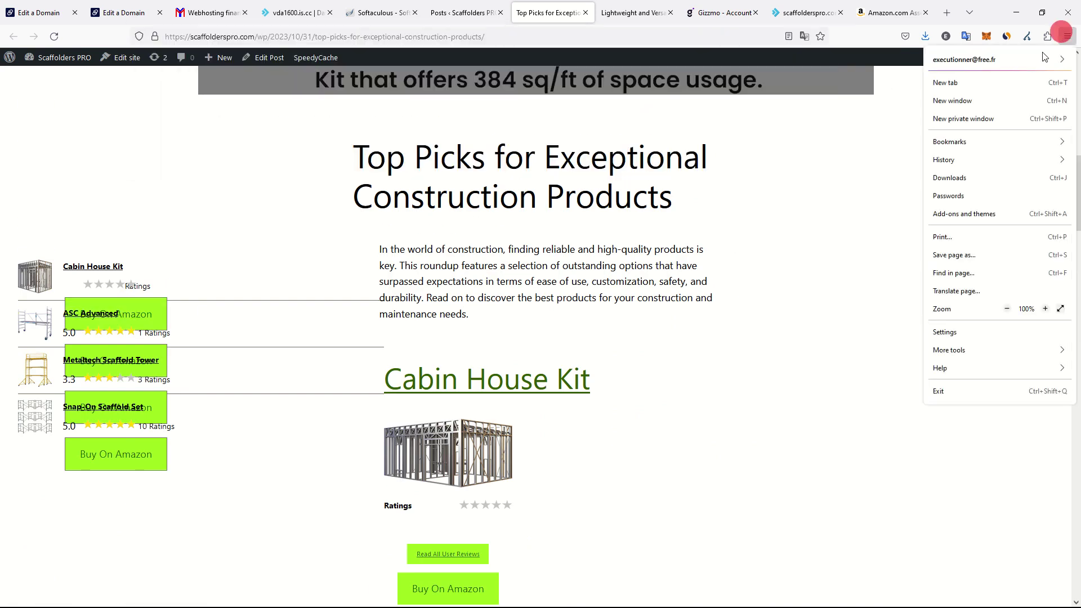
{"action": "left_click", "coordinate": [965, 119]}
{"action": "key", "text": "ctrl+v"}
{"action": "key", "text": "Return"}
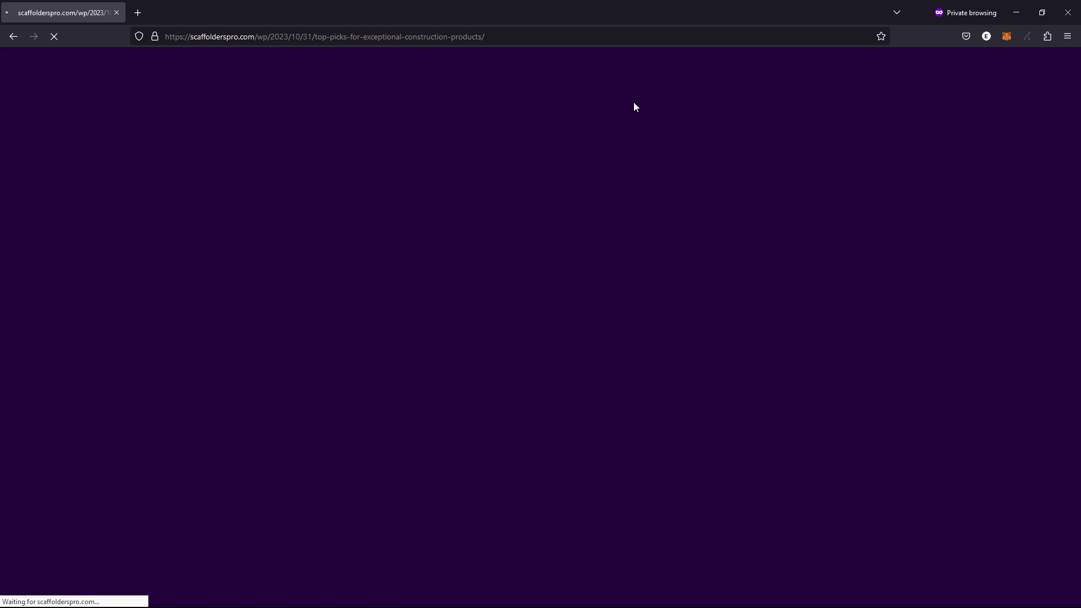
Step: Examine the roundup post's layout as a visitor, including the comparison list, product sections, and pros and cons
{"action": "scroll", "coordinate": [370, 263], "scroll_direction": "down", "scroll_amount": 10}
{"action": "scroll", "coordinate": [293, 243], "scroll_direction": "down", "scroll_amount": 3}
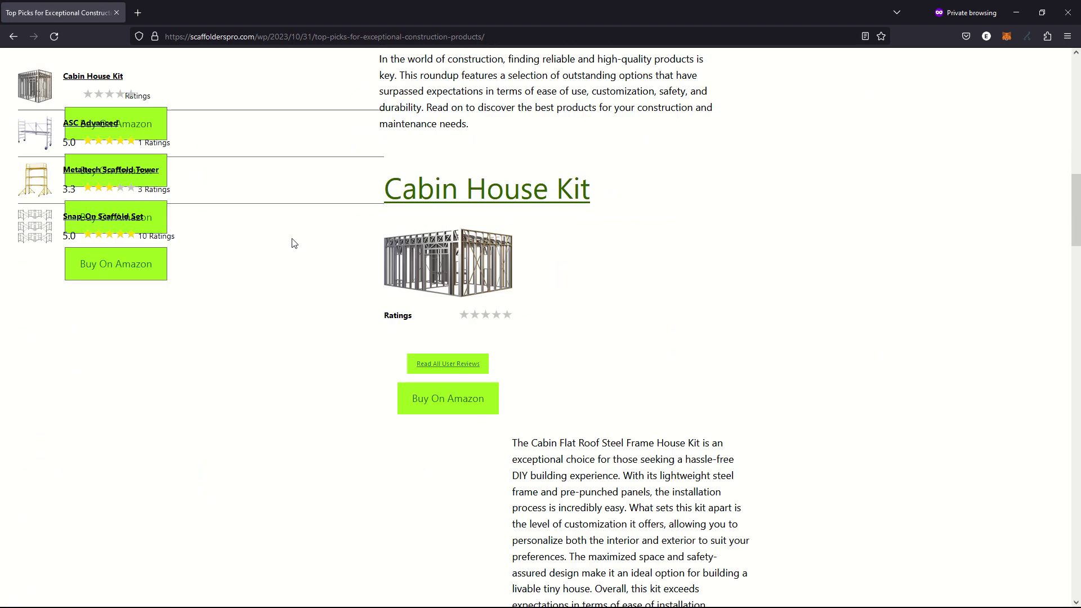
{"action": "scroll", "coordinate": [145, 197], "scroll_direction": "up", "scroll_amount": 3}
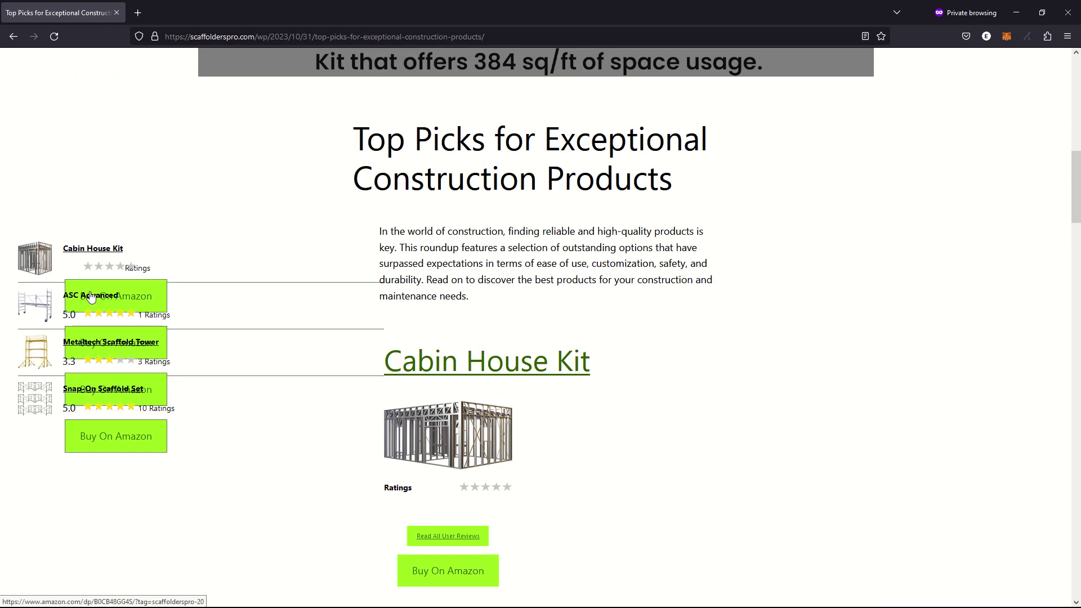
{"action": "scroll", "coordinate": [431, 267], "scroll_direction": "down", "scroll_amount": 2}
{"action": "scroll", "coordinate": [430, 267], "scroll_direction": "down", "scroll_amount": 20}
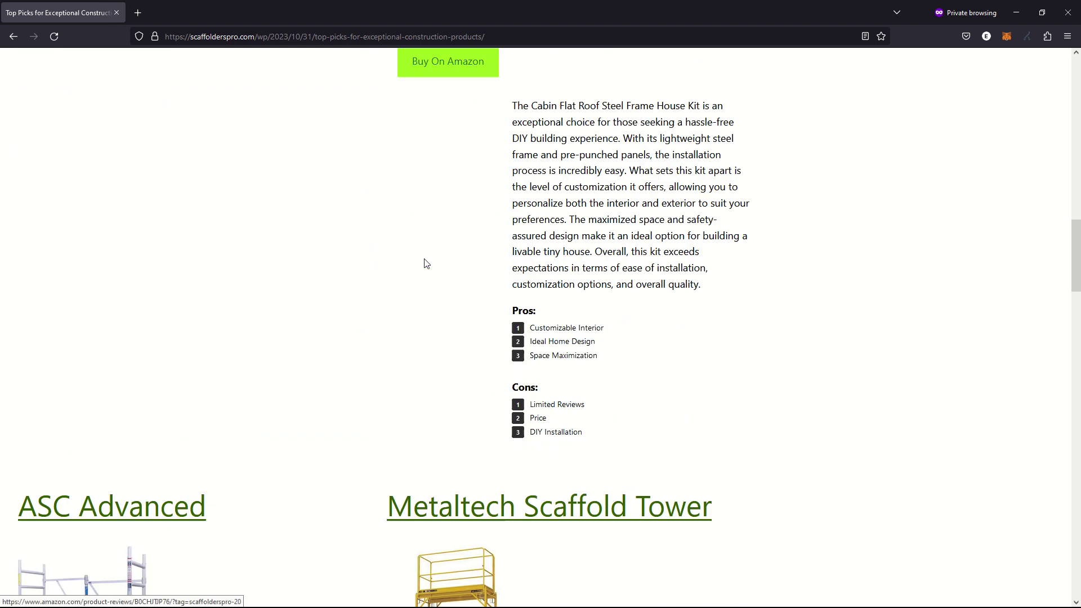
{"action": "scroll", "coordinate": [415, 261], "scroll_direction": "down", "scroll_amount": 15}
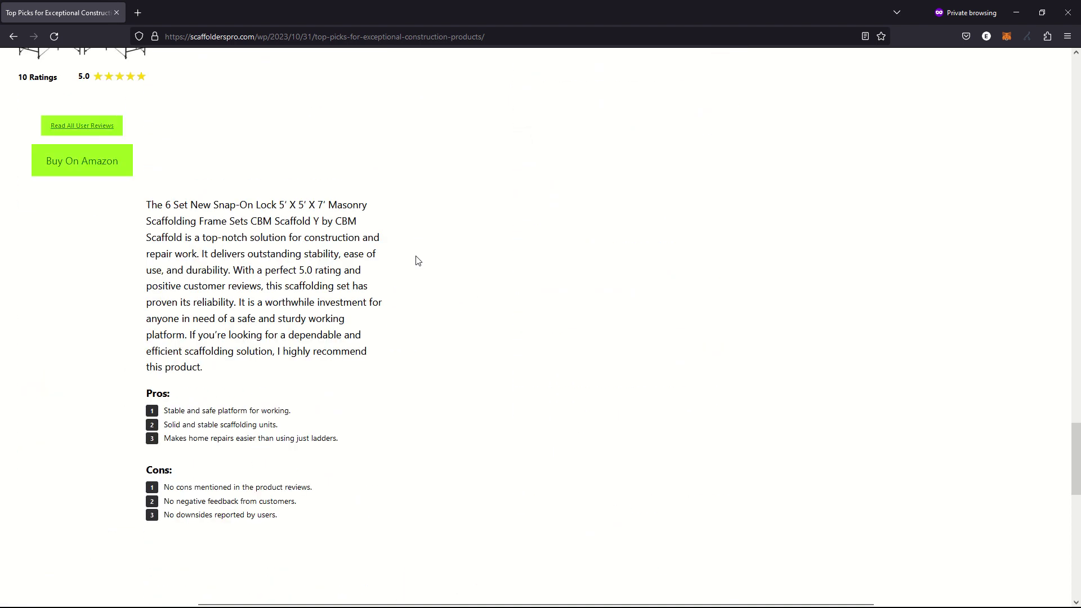
{"action": "scroll", "coordinate": [415, 314], "scroll_direction": "up", "scroll_amount": 12}
{"action": "scroll", "coordinate": [415, 314], "scroll_direction": "up", "scroll_amount": 20}
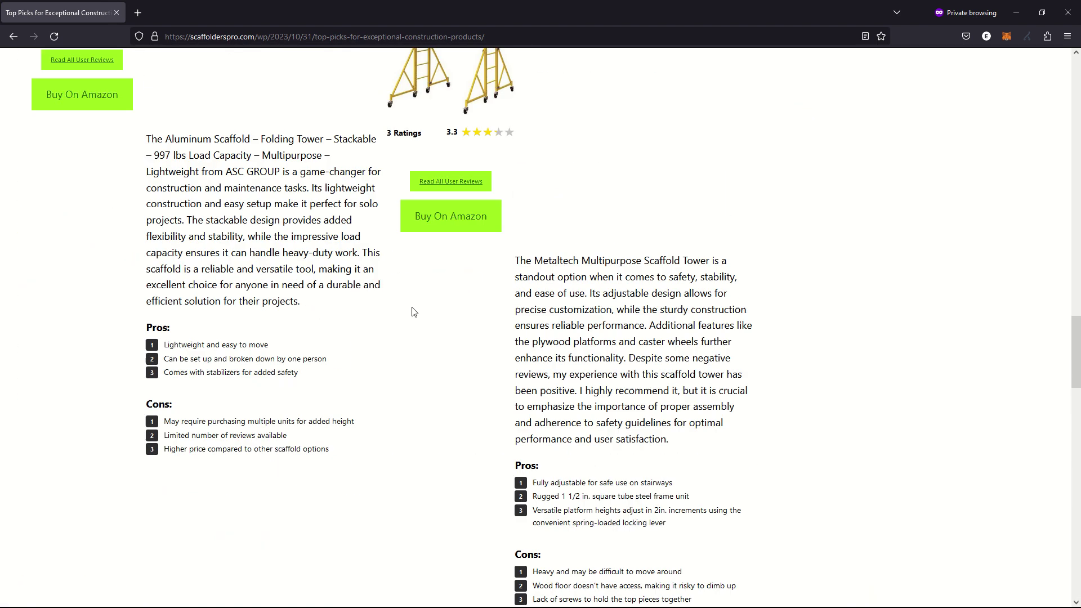
{"action": "scroll", "coordinate": [411, 316], "scroll_direction": "up", "scroll_amount": 3}
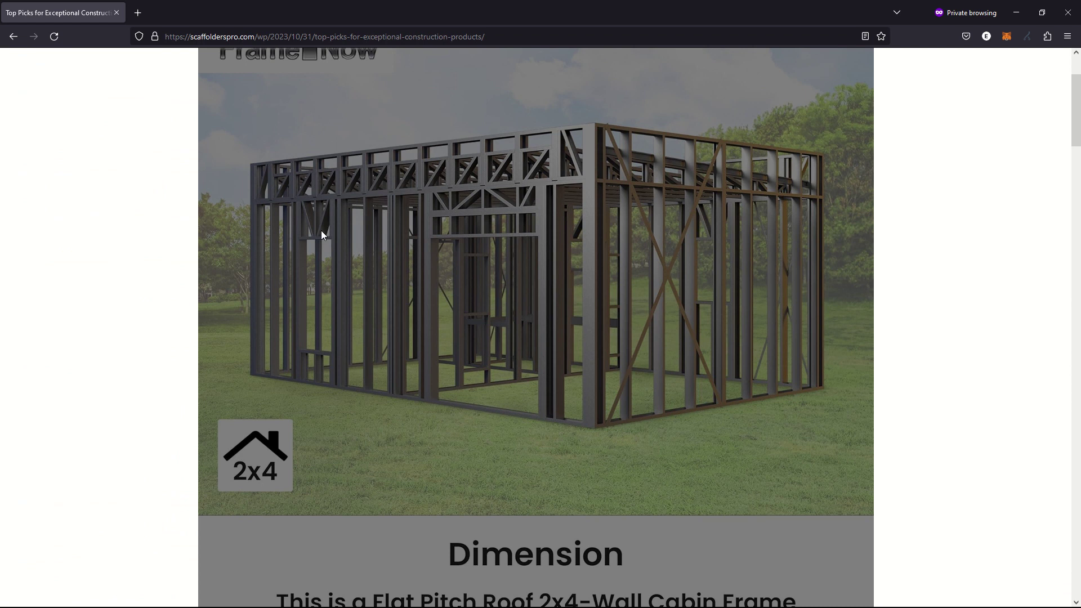
Step: Return to the site's posts list and quick-edit the "The Importance of Scaffolding in Construction Projects" draft, updating its status to Published
{"action": "key", "text": "alt+Tab"}
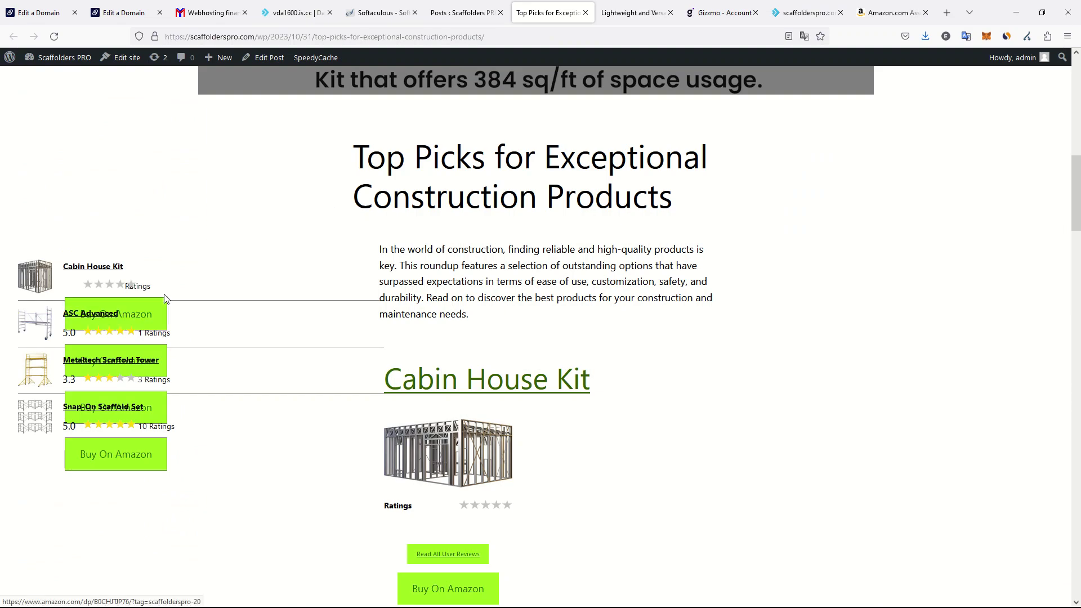
{"action": "scroll", "coordinate": [548, 241], "scroll_direction": "down", "scroll_amount": 4}
{"action": "scroll", "coordinate": [549, 246], "scroll_direction": "up", "scroll_amount": 6}
{"action": "key", "text": "ctrl+shift+Tab"}
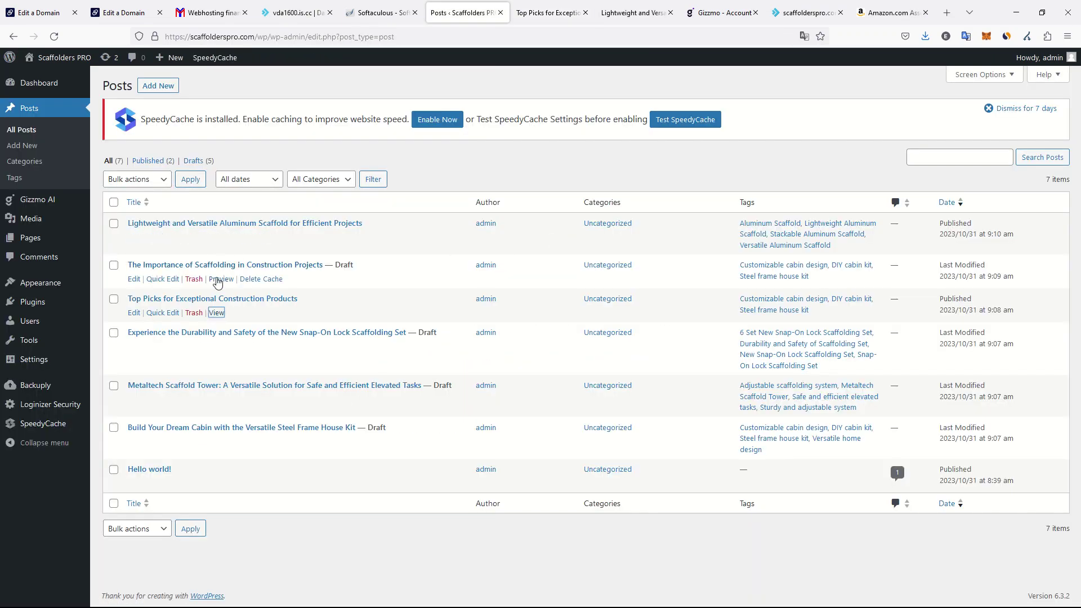
{"action": "left_click", "coordinate": [164, 280]}
{"action": "left_click", "coordinate": [710, 384]}
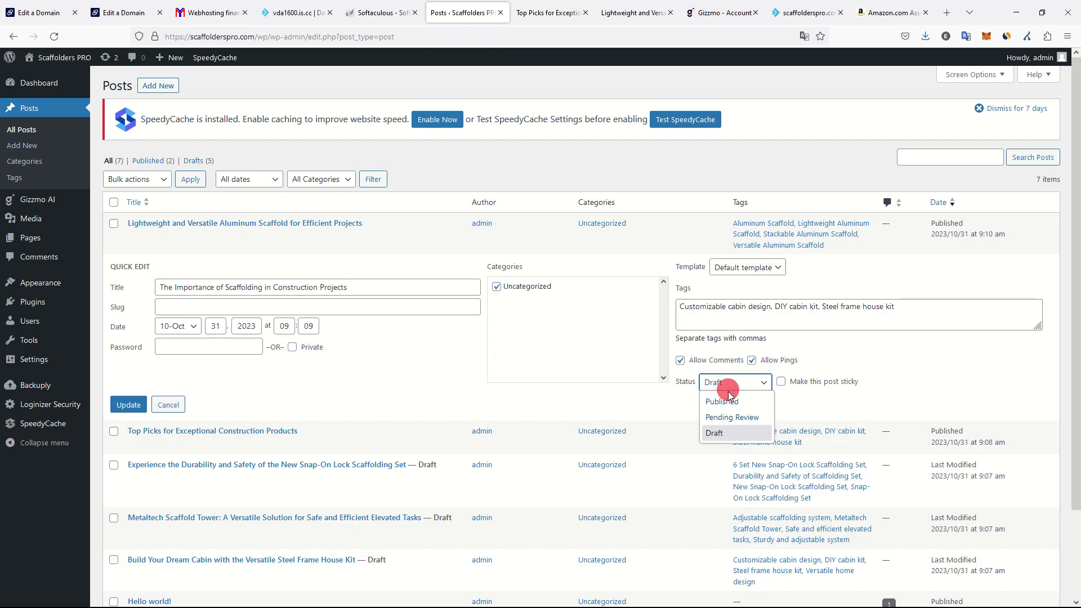
{"action": "left_click", "coordinate": [729, 406]}
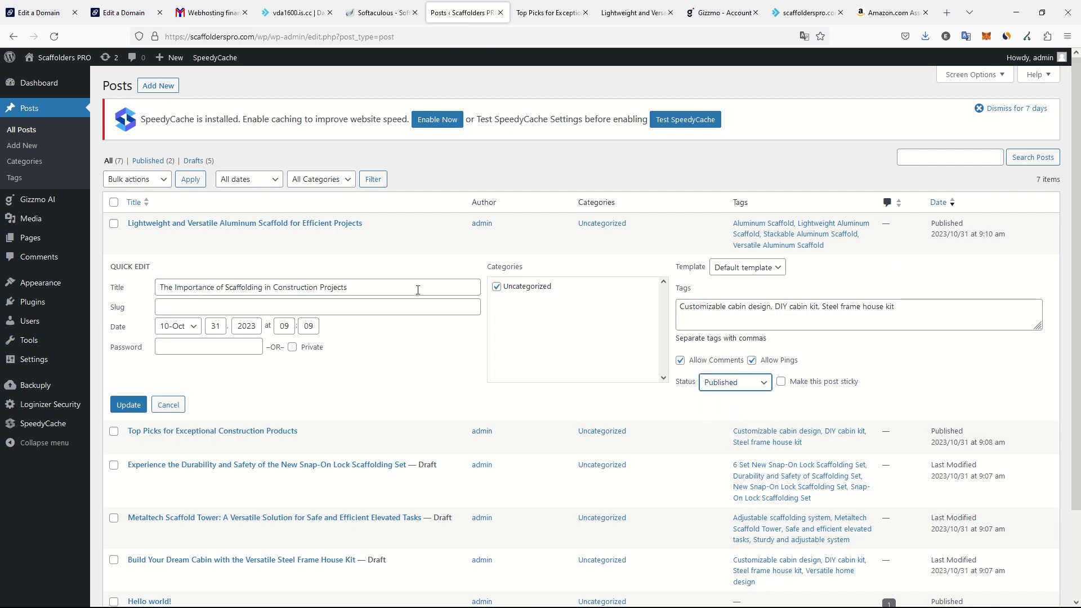
{"action": "left_click_drag", "start_coordinate": [417, 290], "coordinate": [146, 287]}
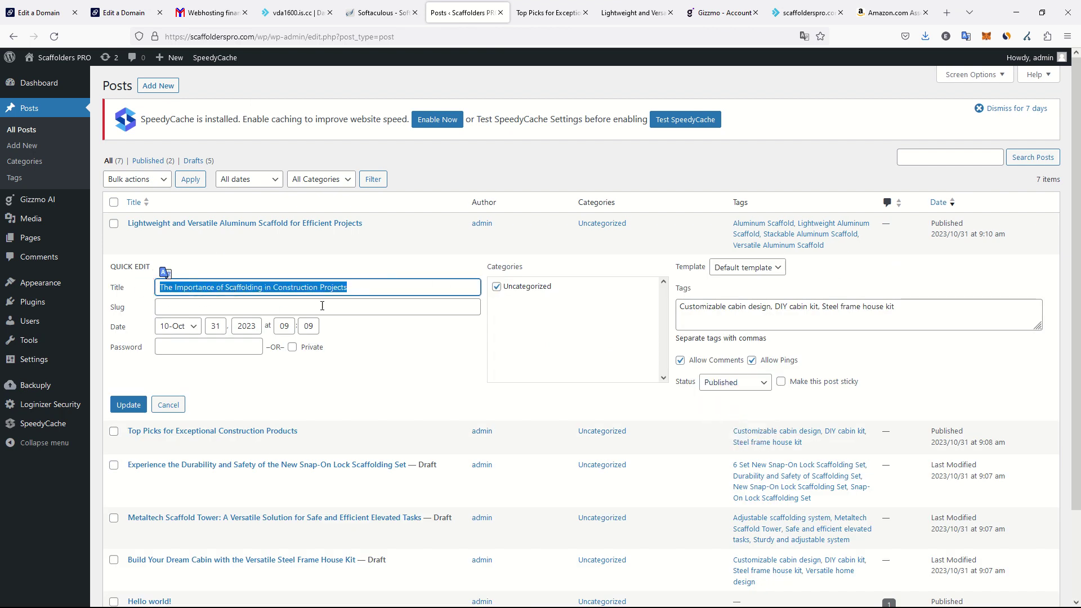
{"action": "left_click", "coordinate": [136, 402]}
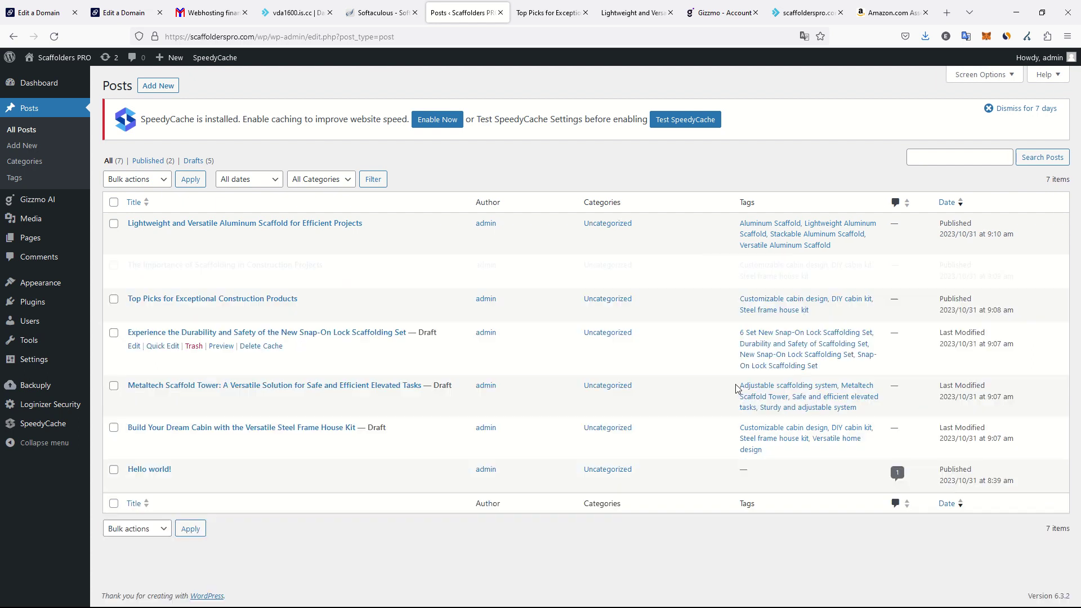
Step: Open the published "The Importance of Scaffolding in Construction Projects" post in a new tab and examine its sections, product images, similar products, and tags
{"action": "right_click", "coordinate": [217, 279]}
{"action": "left_click", "coordinate": [248, 291]}
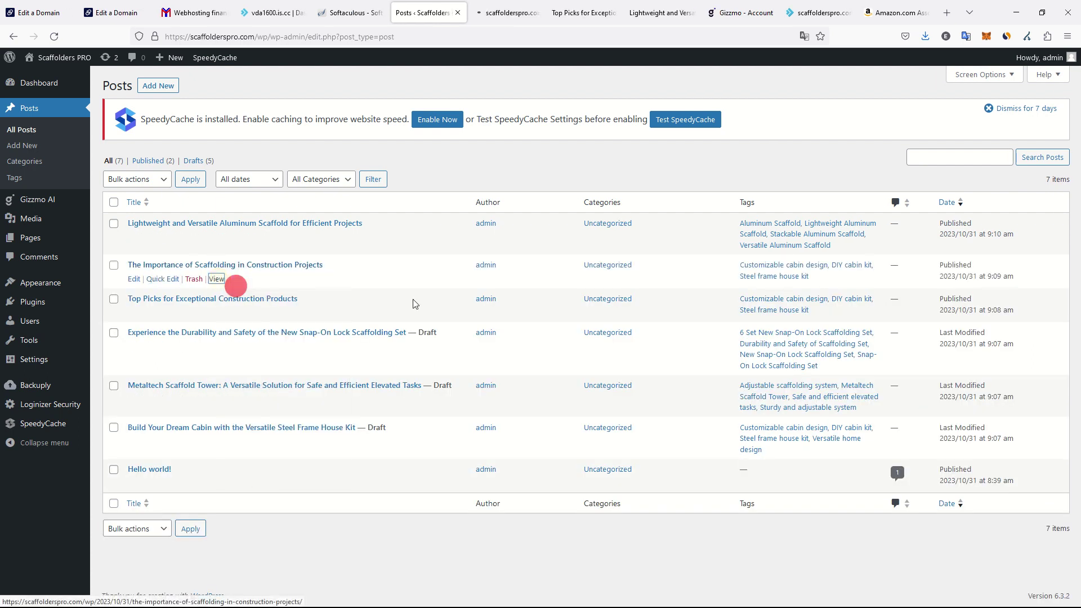
{"action": "scroll", "coordinate": [312, 236], "scroll_direction": "down", "scroll_amount": 9}
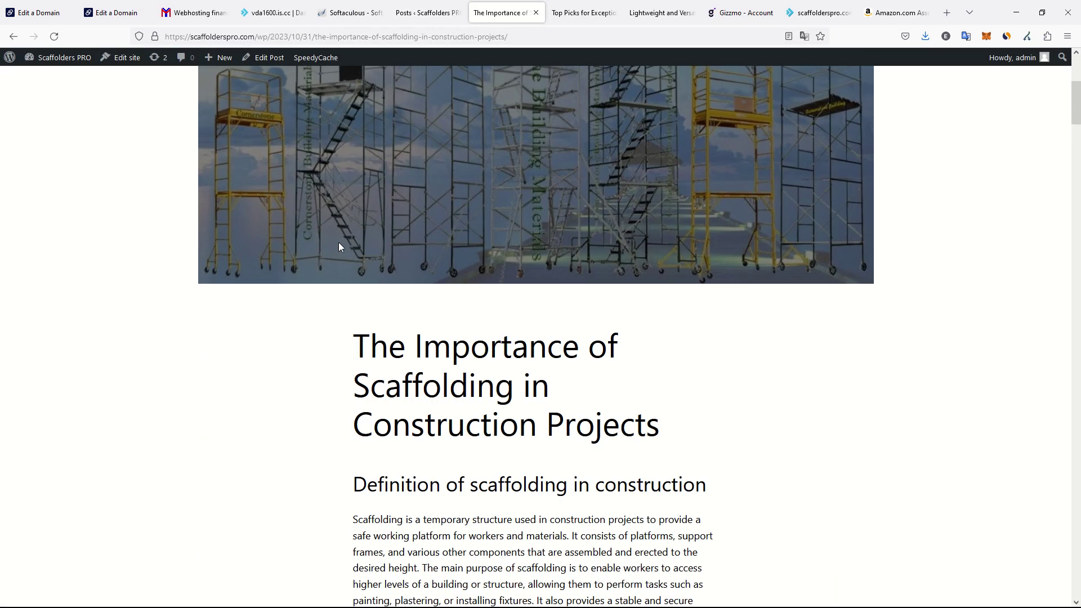
{"action": "scroll", "coordinate": [388, 214], "scroll_direction": "down", "scroll_amount": 12}
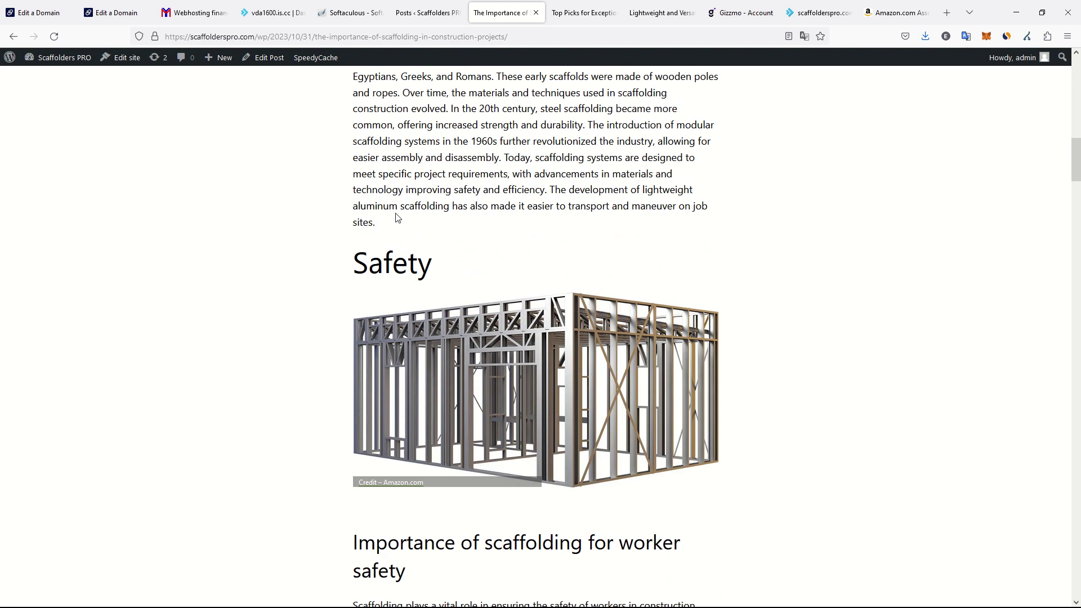
{"action": "scroll", "coordinate": [407, 211], "scroll_direction": "down", "scroll_amount": 15}
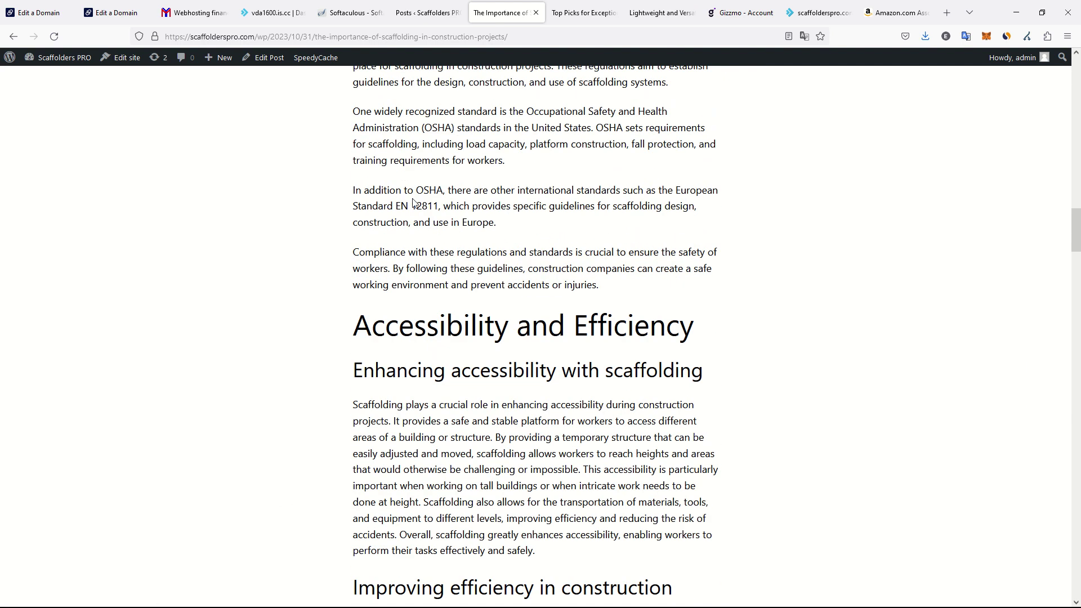
{"action": "scroll", "coordinate": [438, 158], "scroll_direction": "down", "scroll_amount": 12}
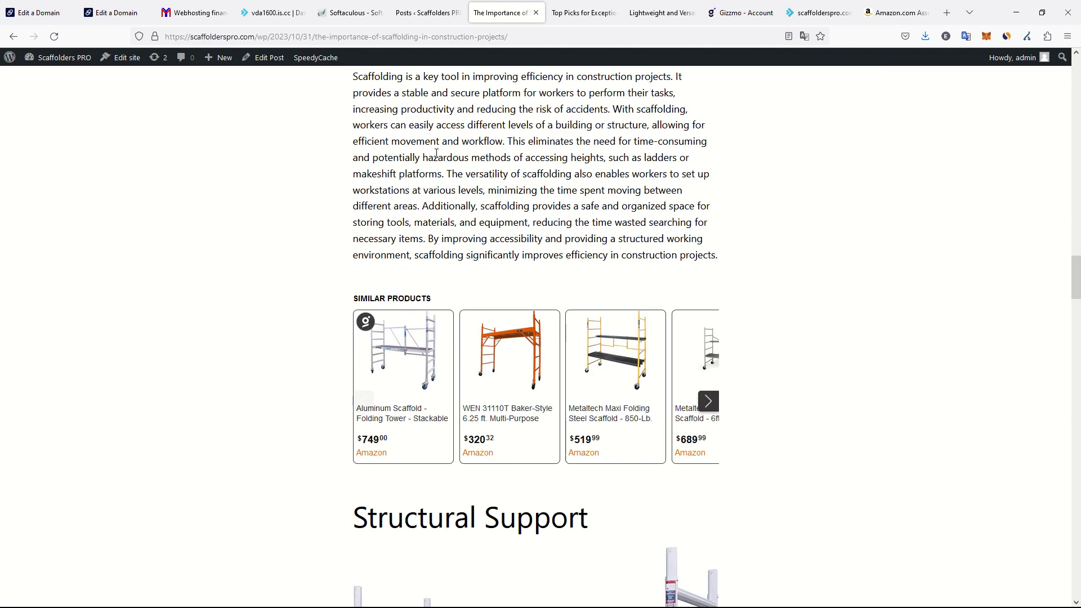
{"action": "scroll", "coordinate": [470, 186], "scroll_direction": "down", "scroll_amount": 15}
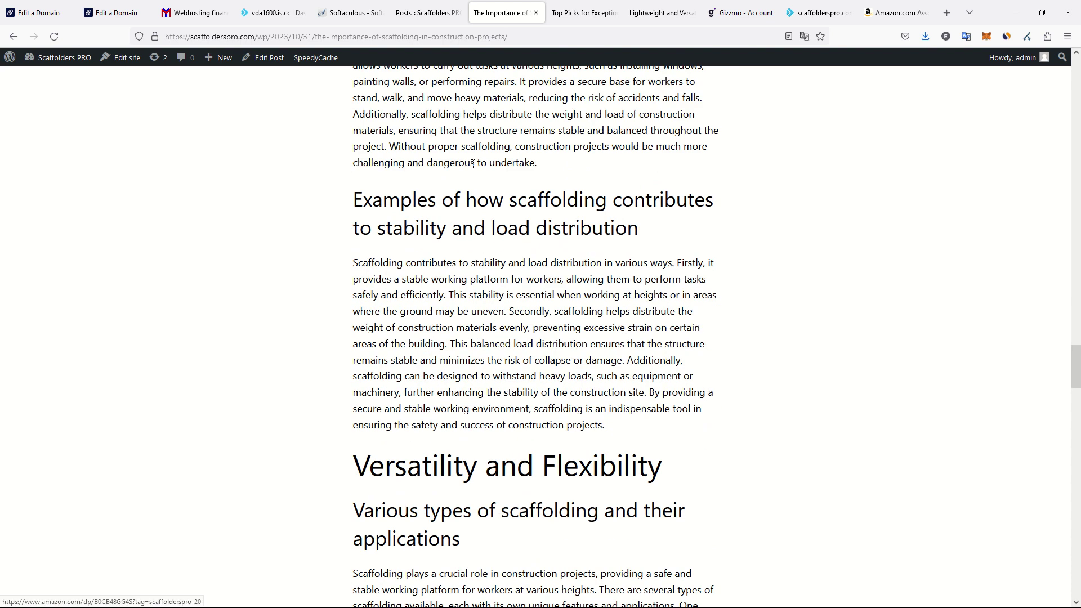
{"action": "scroll", "coordinate": [462, 184], "scroll_direction": "down", "scroll_amount": 15}
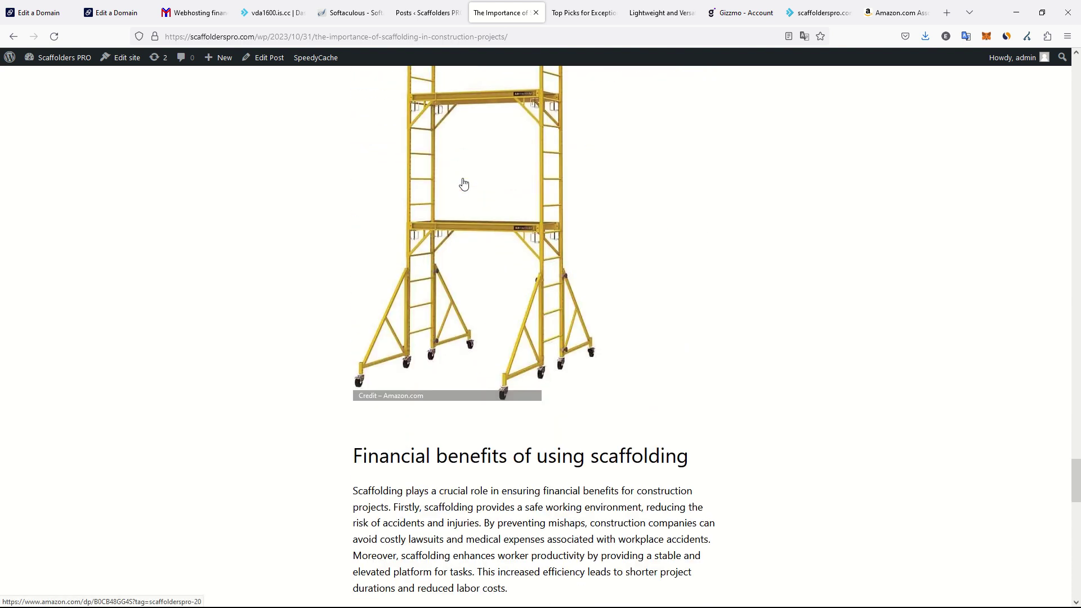
{"action": "scroll", "coordinate": [465, 183], "scroll_direction": "down", "scroll_amount": 15}
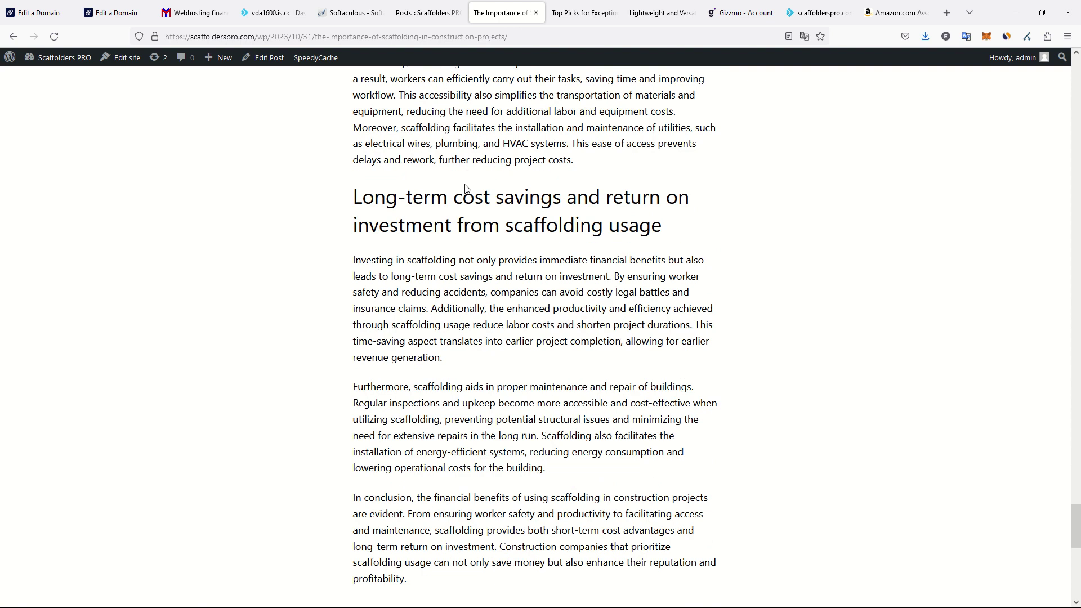
{"action": "scroll", "coordinate": [467, 180], "scroll_direction": "up", "scroll_amount": 7}
{"action": "scroll", "coordinate": [470, 186], "scroll_direction": "down", "scroll_amount": 8}
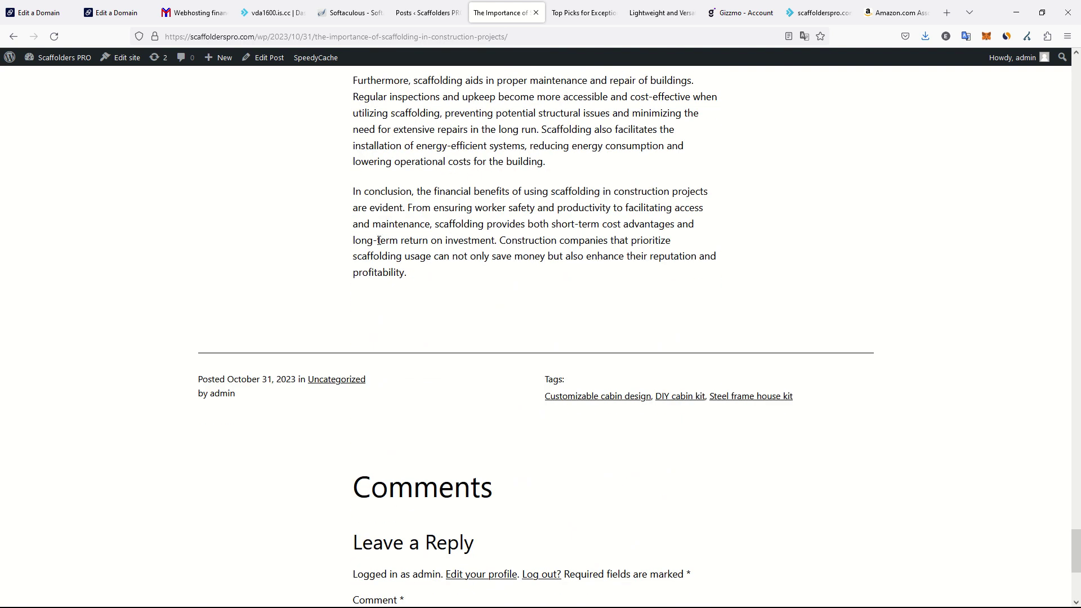
{"action": "scroll", "coordinate": [379, 241], "scroll_direction": "down", "scroll_amount": 5}
{"action": "scroll", "coordinate": [482, 275], "scroll_direction": "up", "scroll_amount": 15}
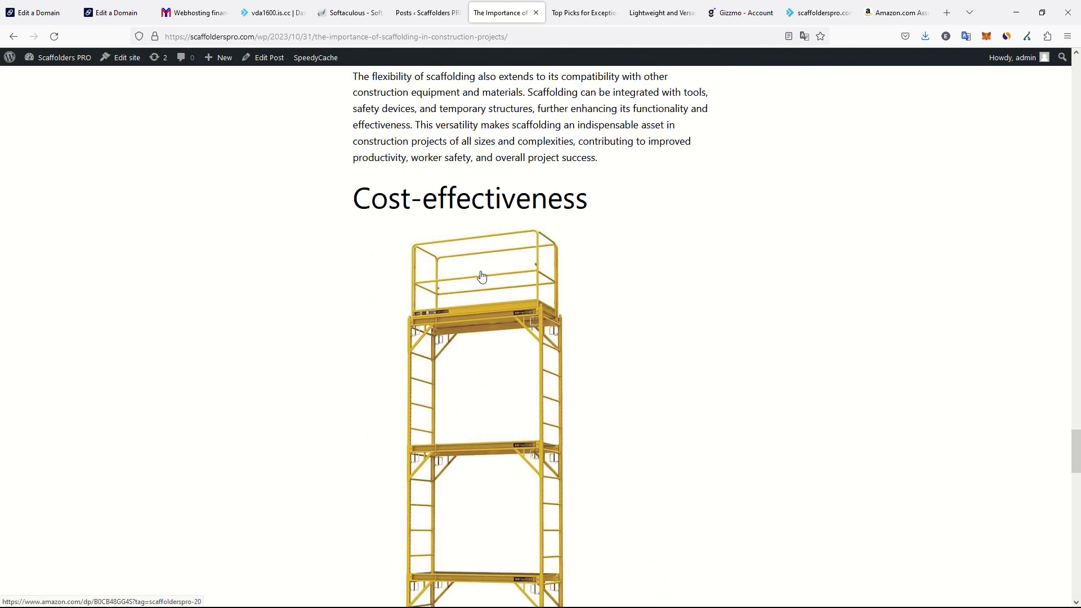
{"action": "scroll", "coordinate": [481, 276], "scroll_direction": "up", "scroll_amount": 20}
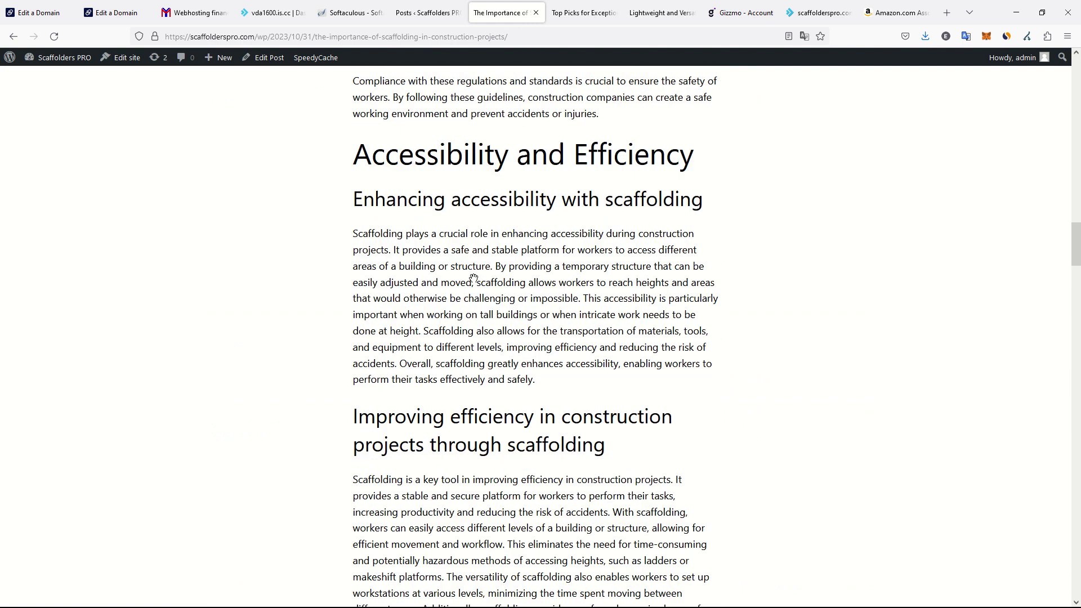
{"action": "scroll", "coordinate": [473, 278], "scroll_direction": "up", "scroll_amount": 20}
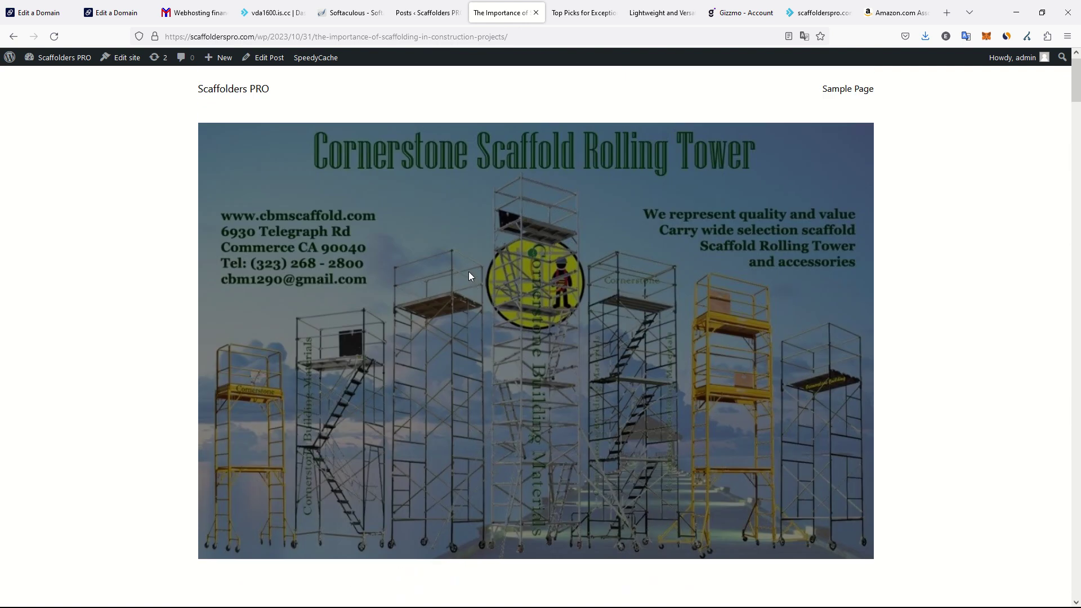